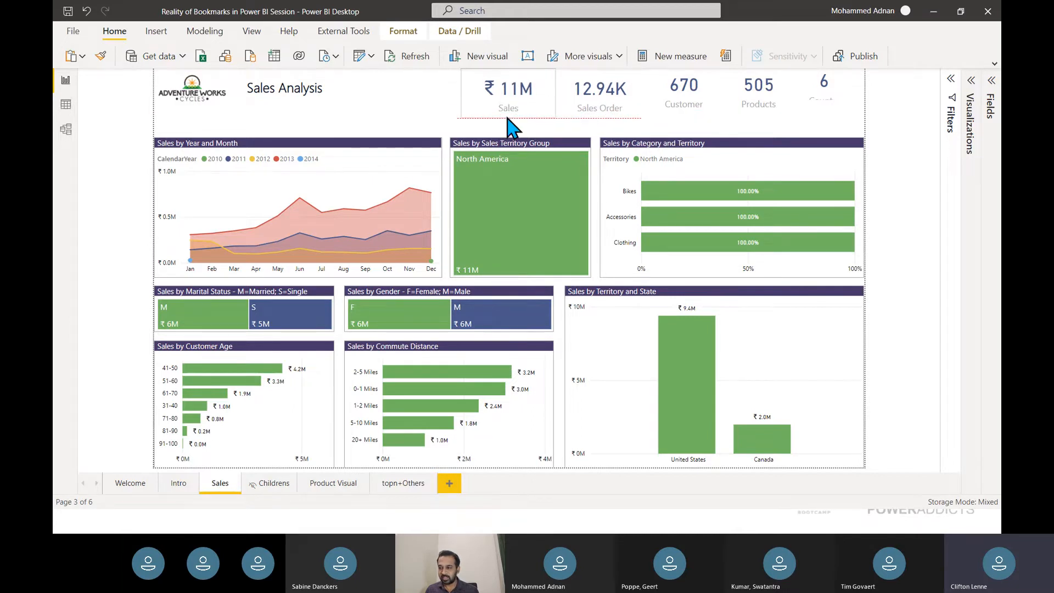
- Enlarge the countries card in the Sales page header so its label fits in full
left_click_drag(825, 102, 860, 95)
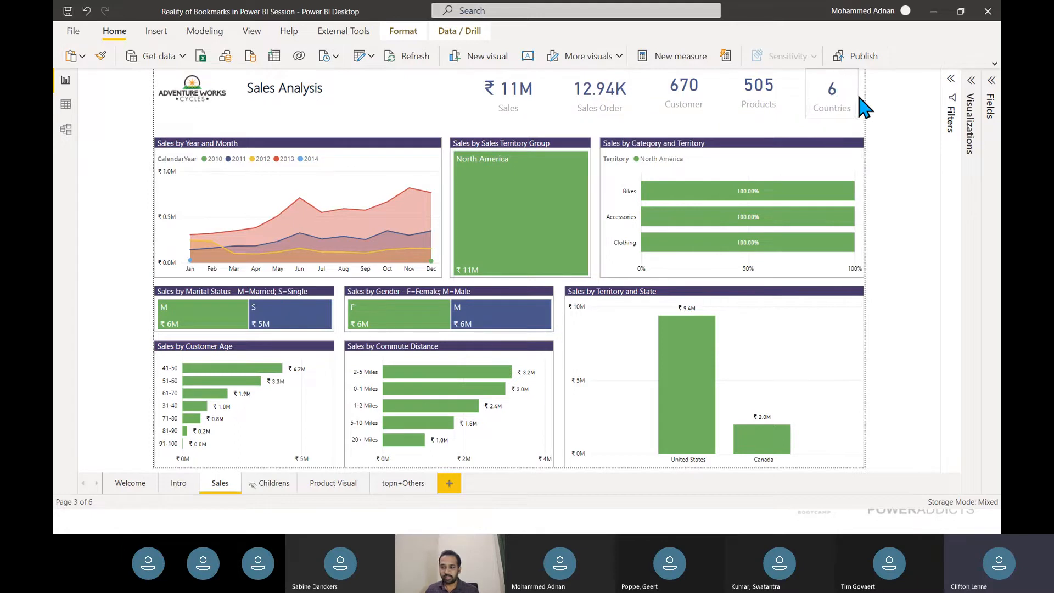
left_click(434, 118)
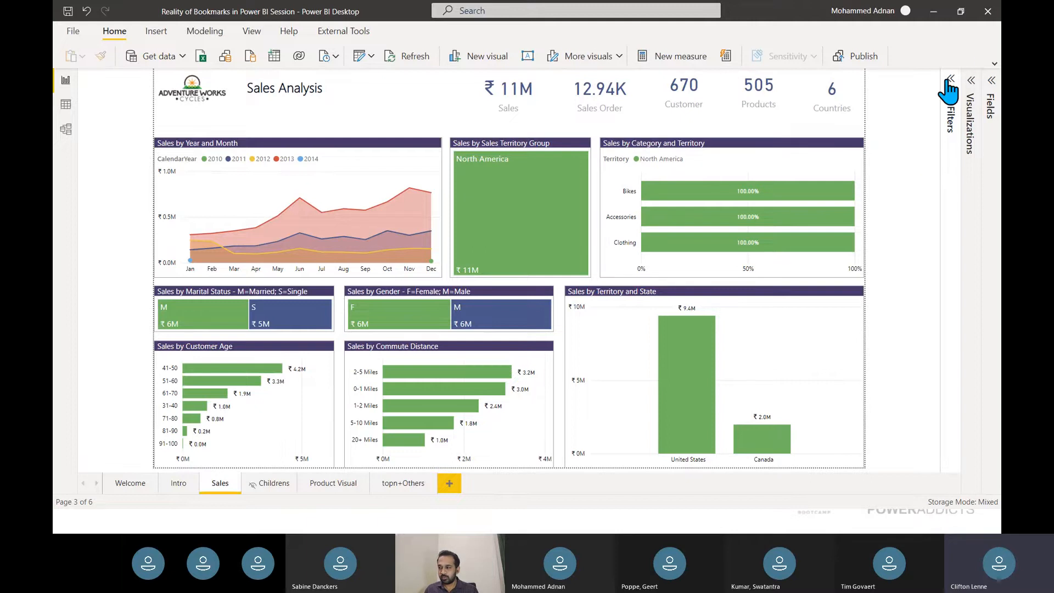
- Expand the ribbon and display the Bookmarks, Visualizations and Selection panes, leaving the Selection pane collapsed
left_click(995, 64)
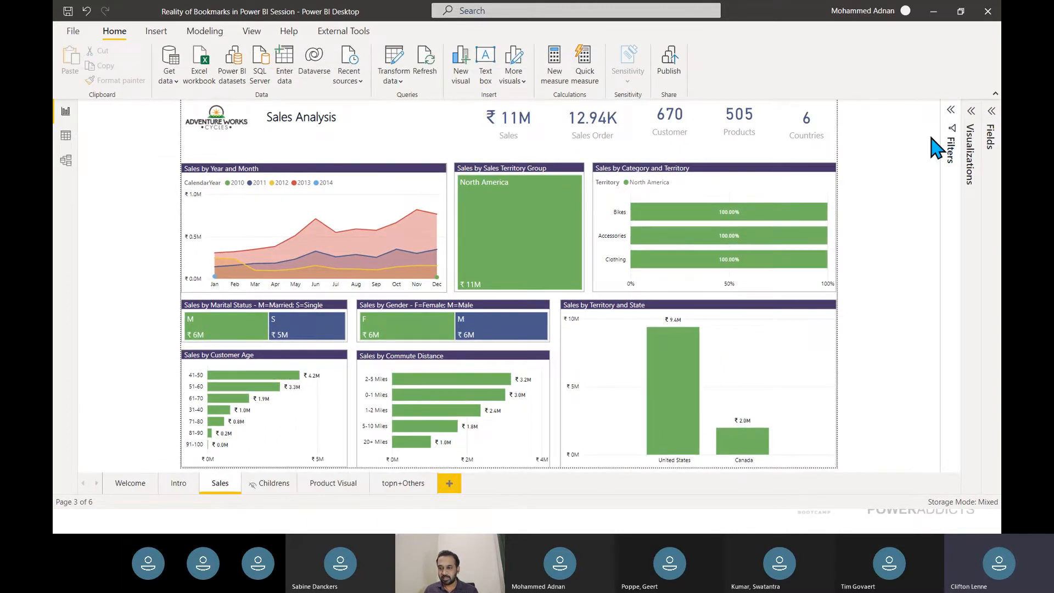
left_click(250, 32)
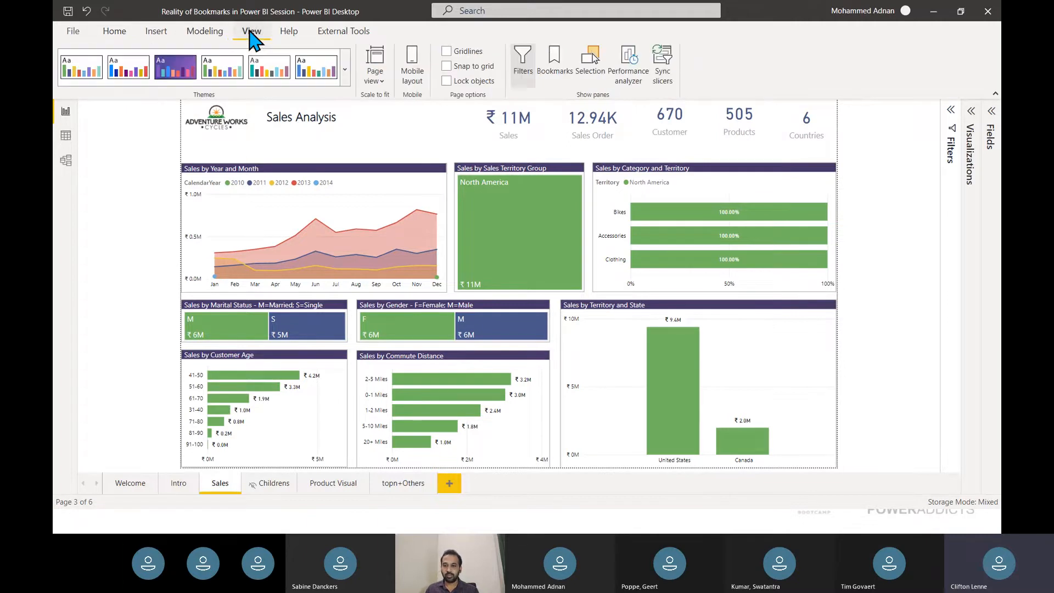
left_click(555, 70)
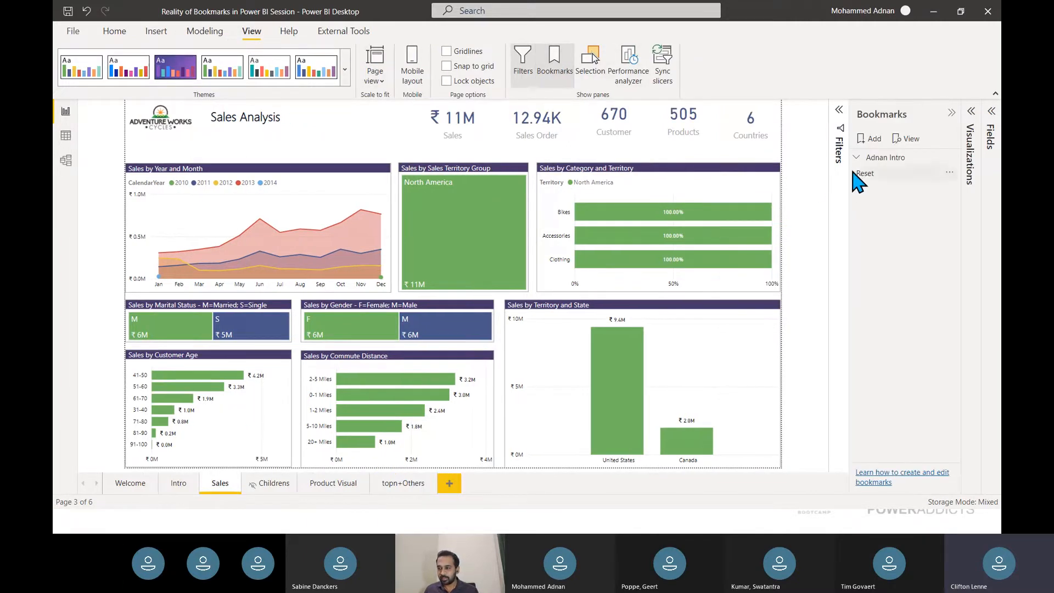
left_click(970, 156)
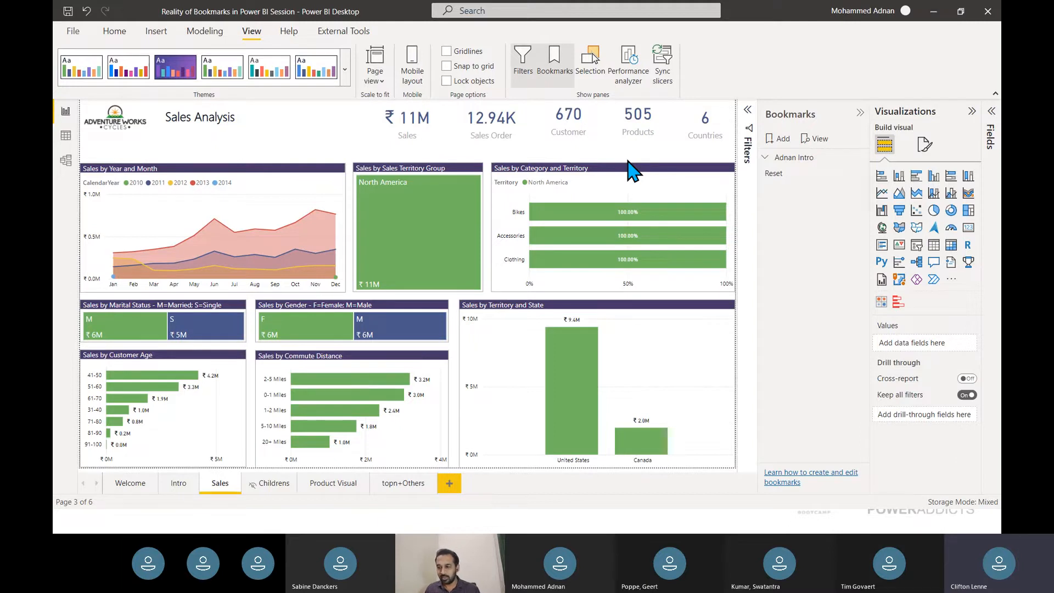
left_click(592, 55)
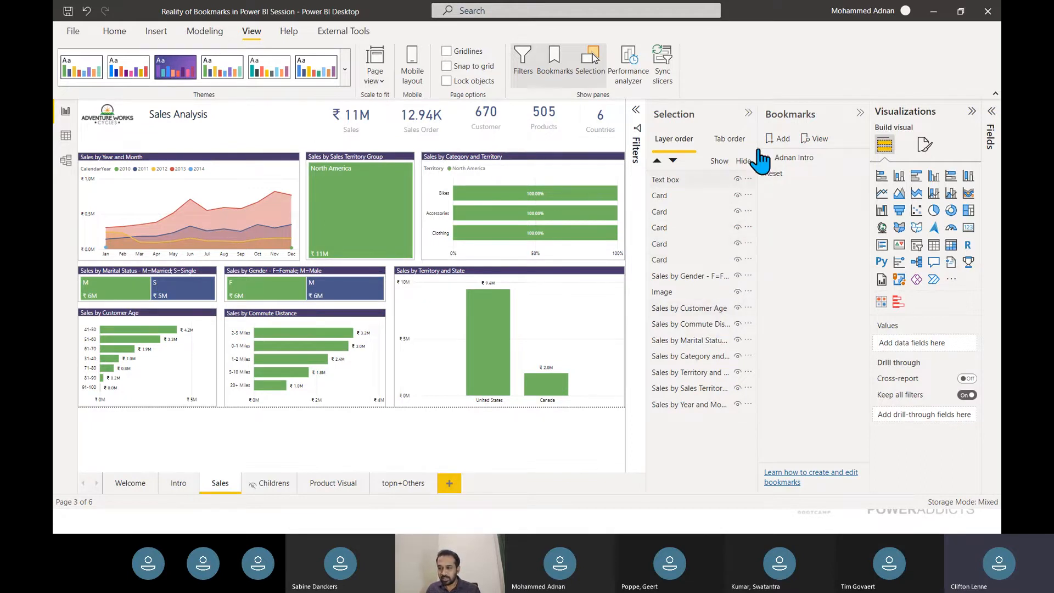
left_click(749, 113)
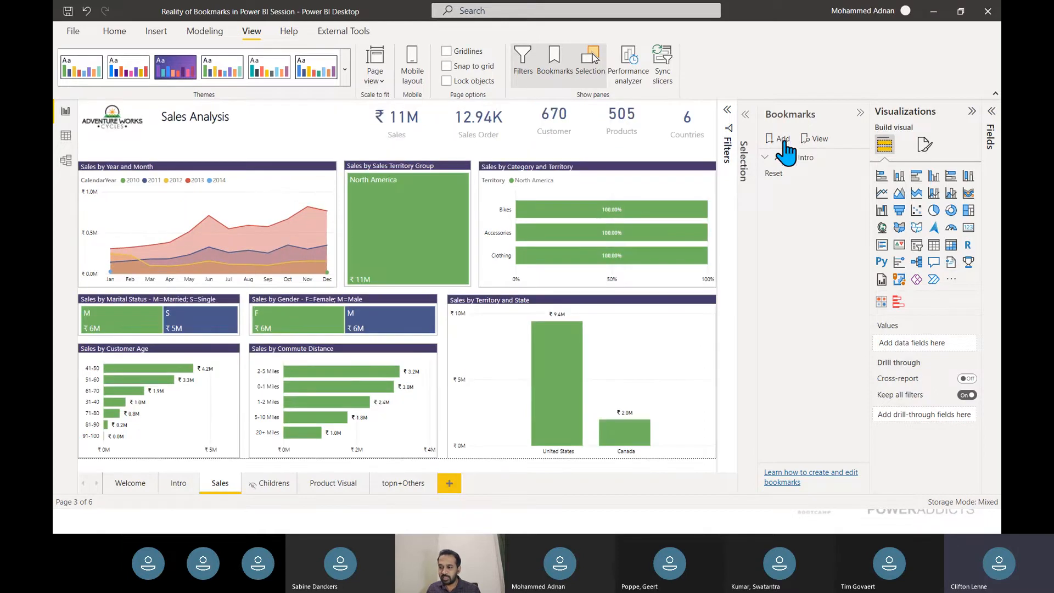
- Add a bookmark of the current Sales page state, rename it Show, and check its capture options
left_click(782, 140)
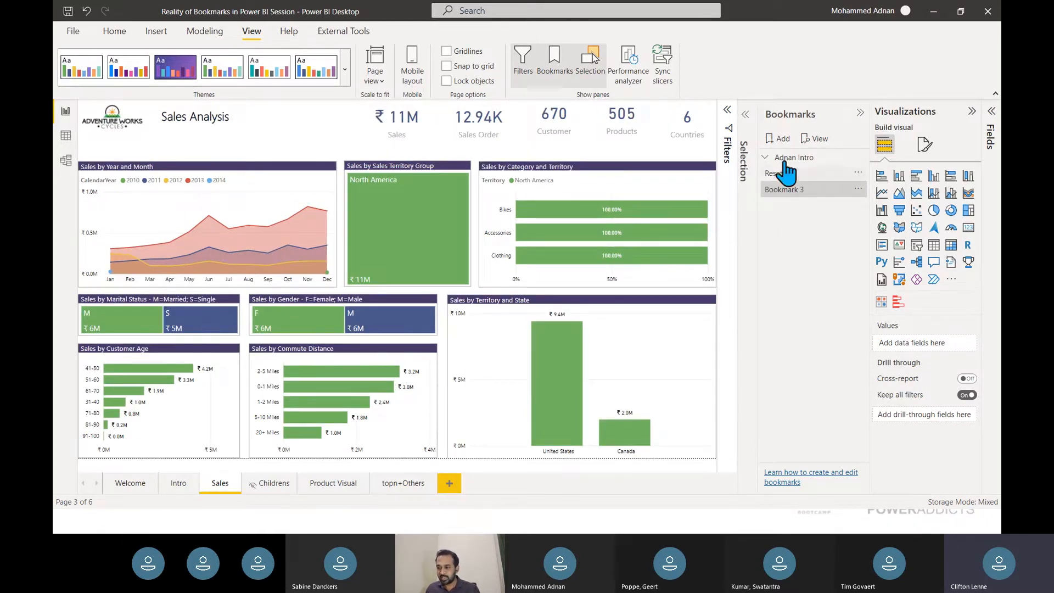
left_click(787, 212)
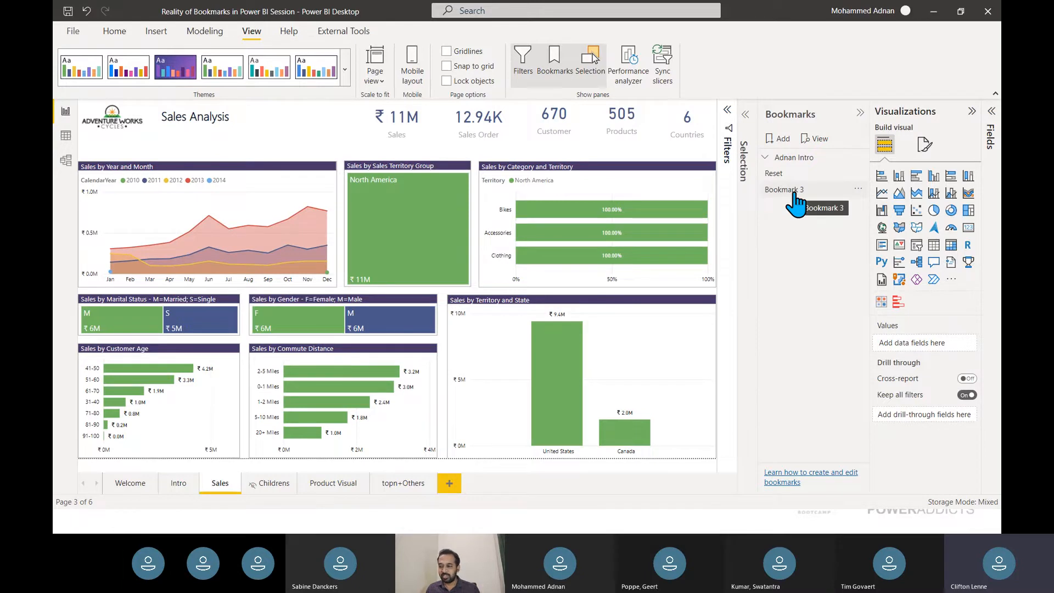
double_click(795, 193)
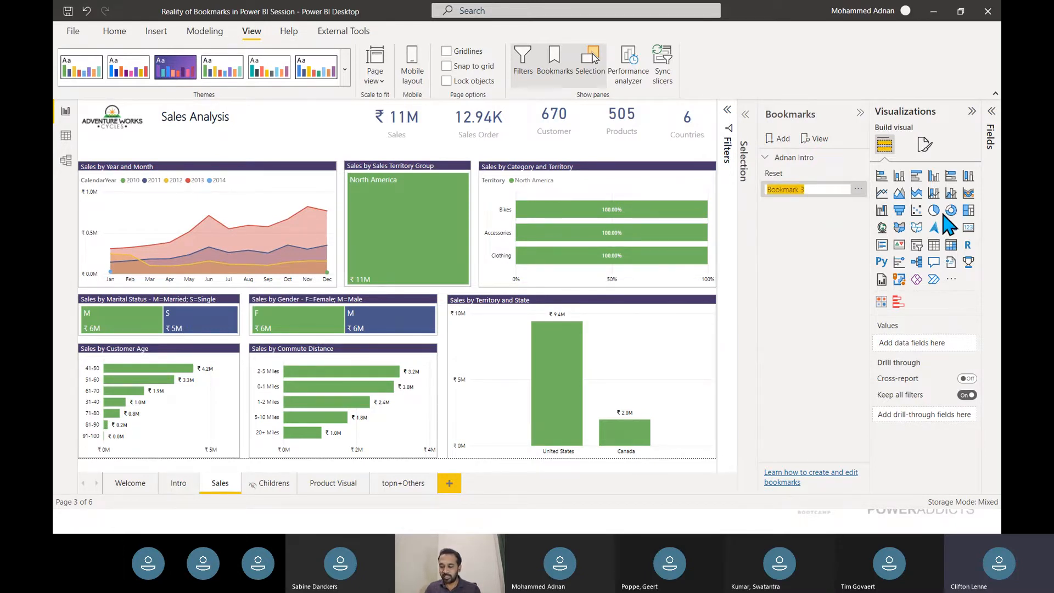
type("Show")
key("Return")
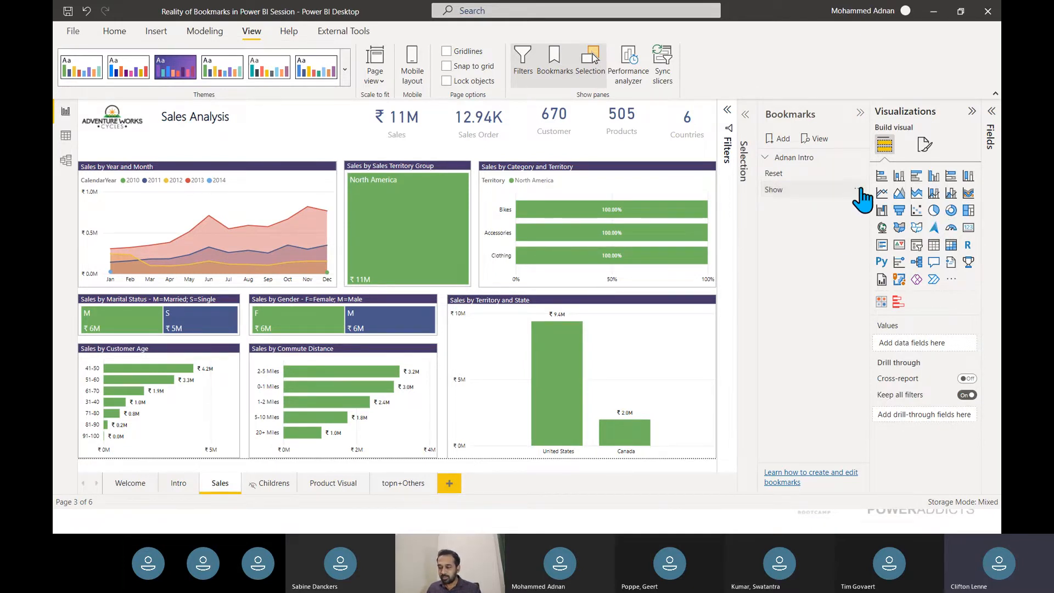
left_click(859, 189)
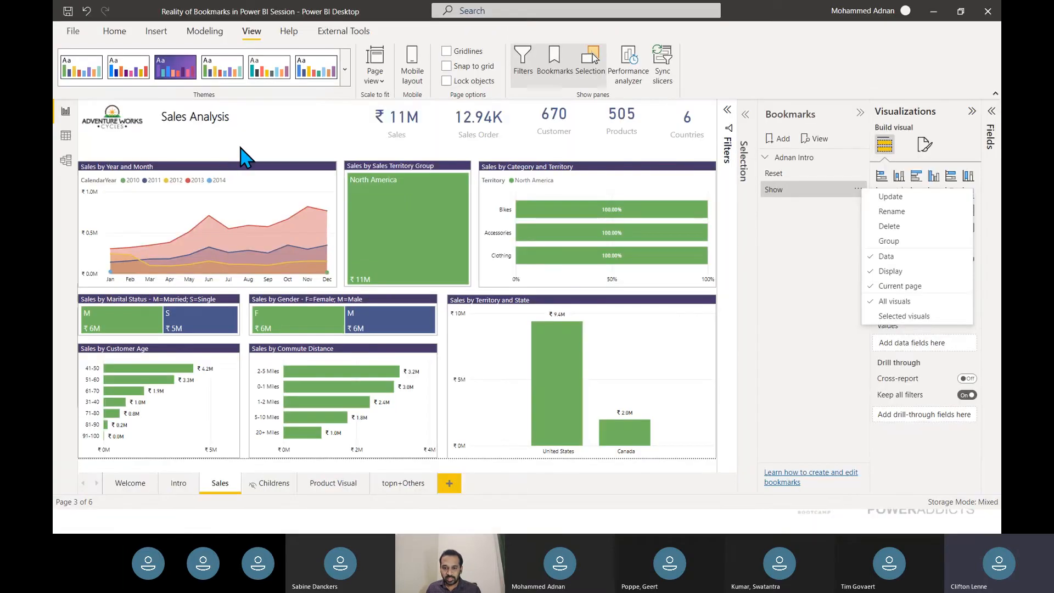
left_click(245, 156)
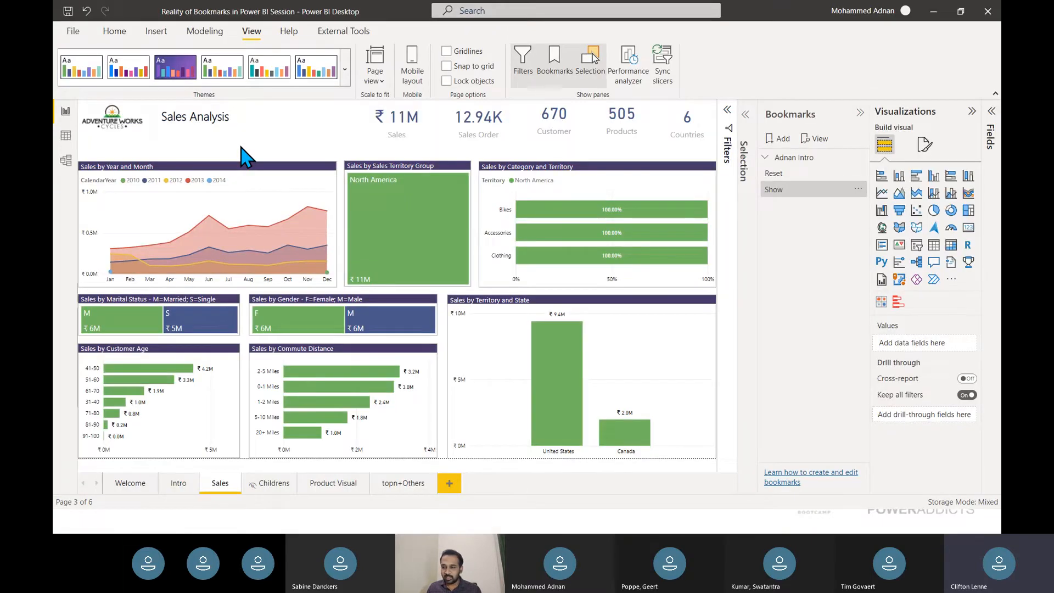
- Insert an empty slicer on the Sales page and clear the SalesTerritoryGroup page filter
left_click(916, 247)
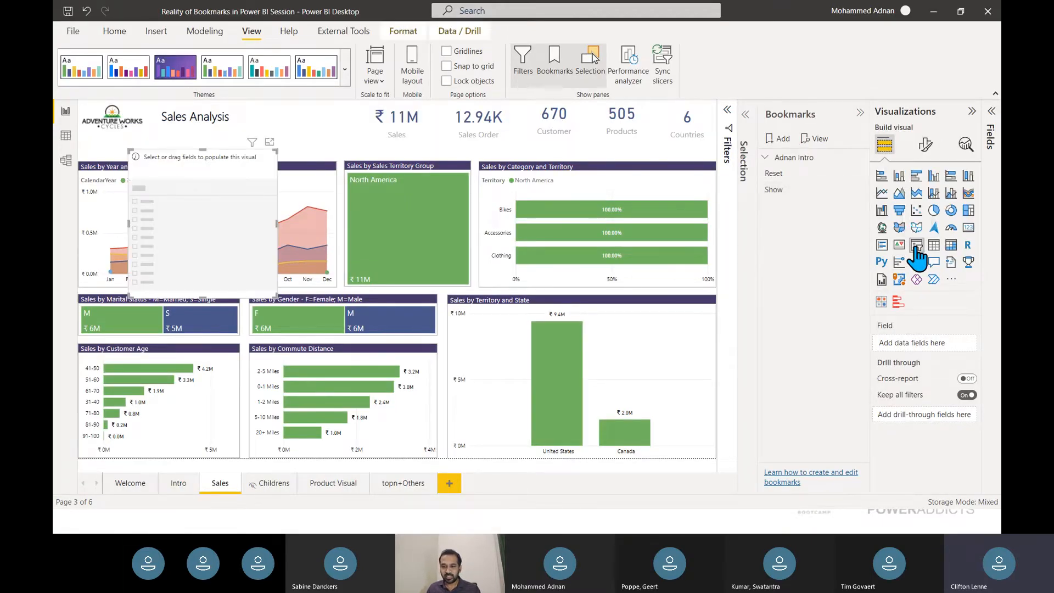
left_click(990, 144)
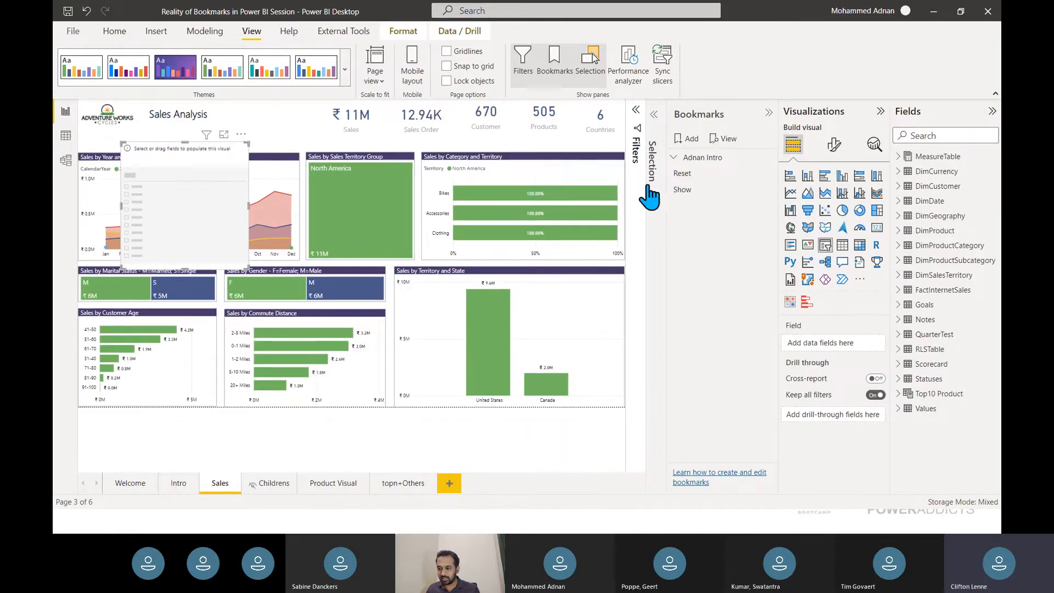
left_click(638, 151)
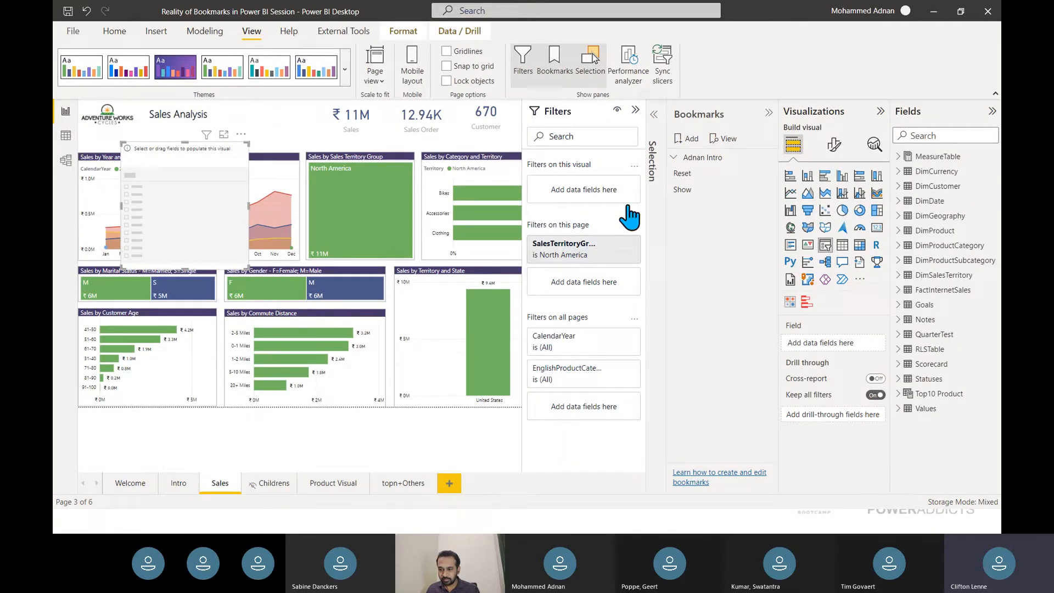
left_click(635, 110)
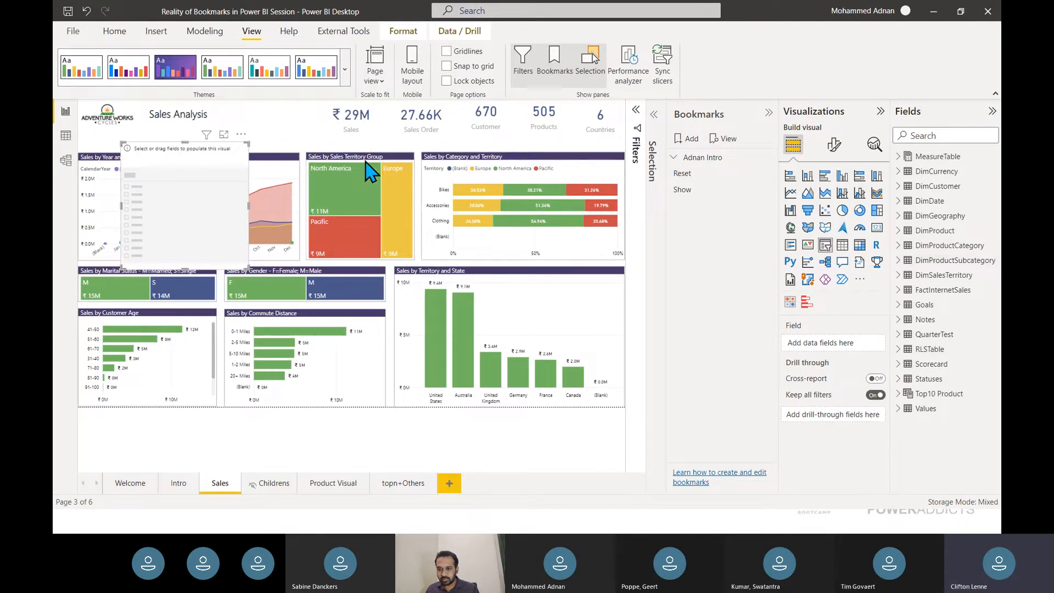
- Populate the new slicer with the sales territory group field from the DimSalesTerritory table
left_click(370, 167)
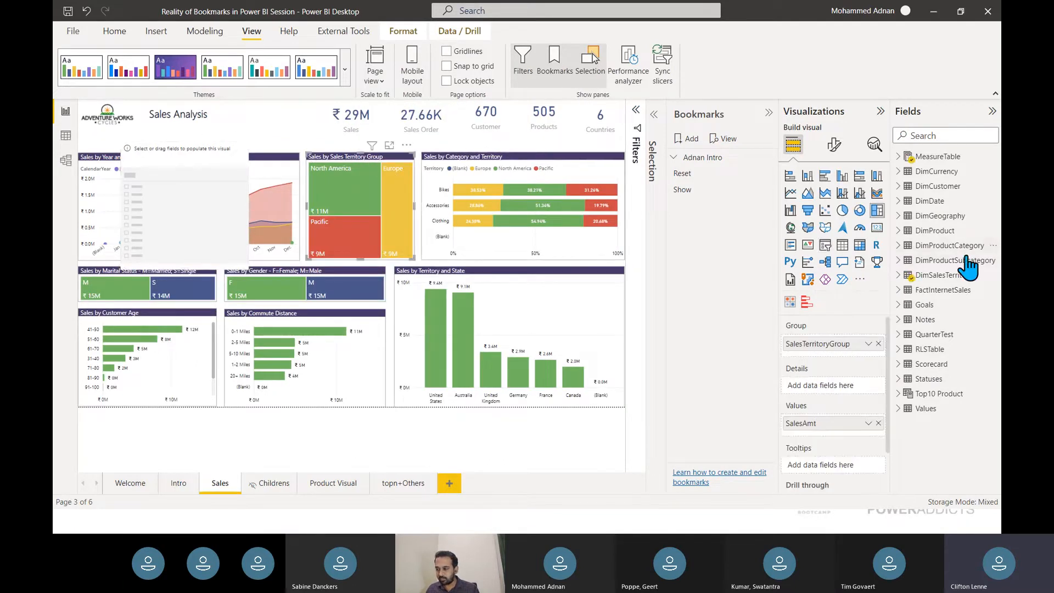
left_click(906, 277)
left_click(197, 165)
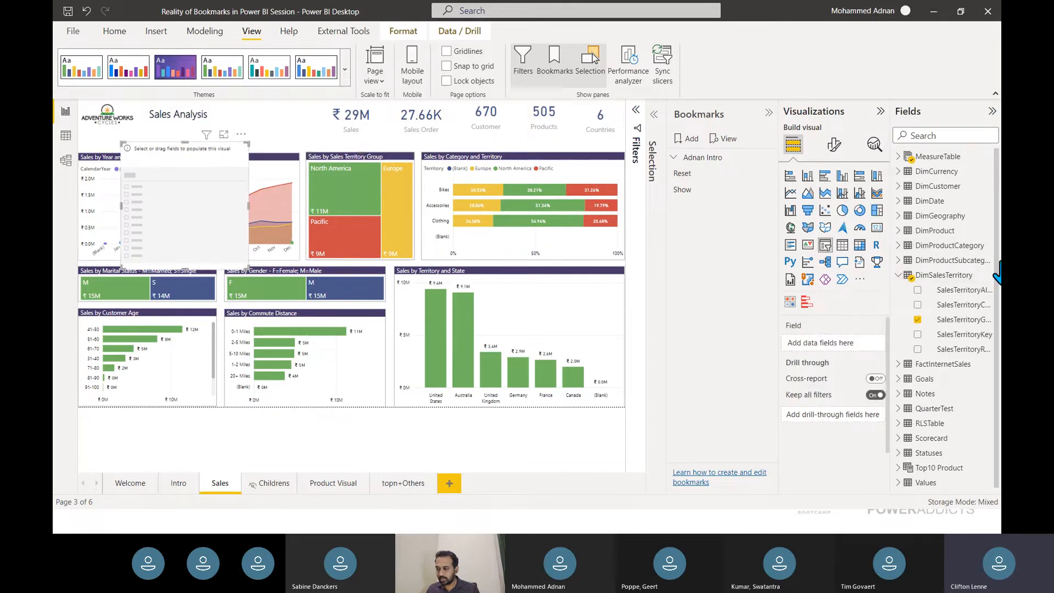
left_click(918, 320)
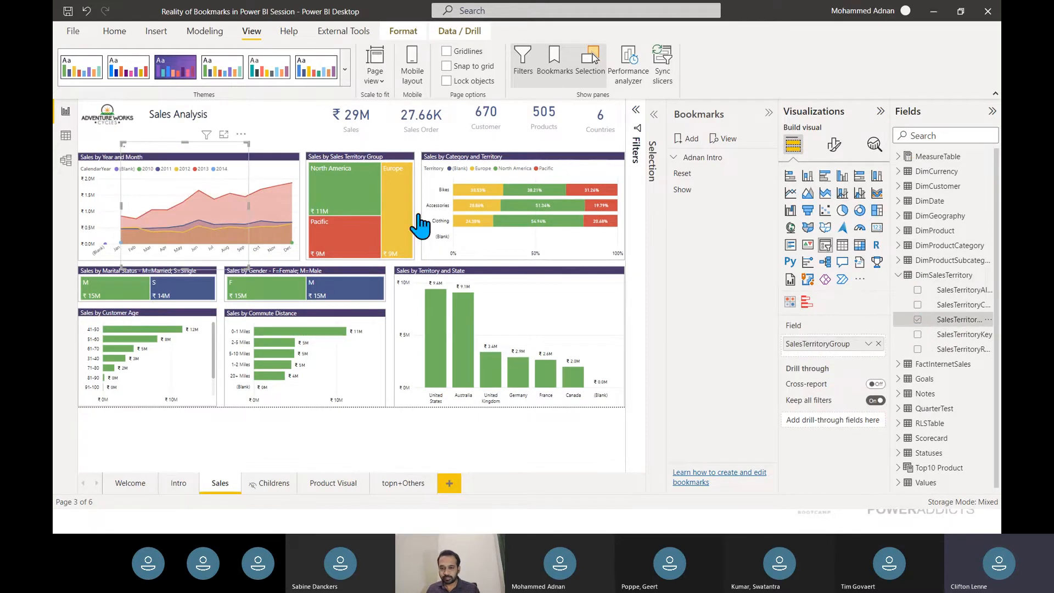
- Move the slicer beside the Sales Analysis title and shrink it to fit above the charts
left_click_drag(175, 148, 266, 126)
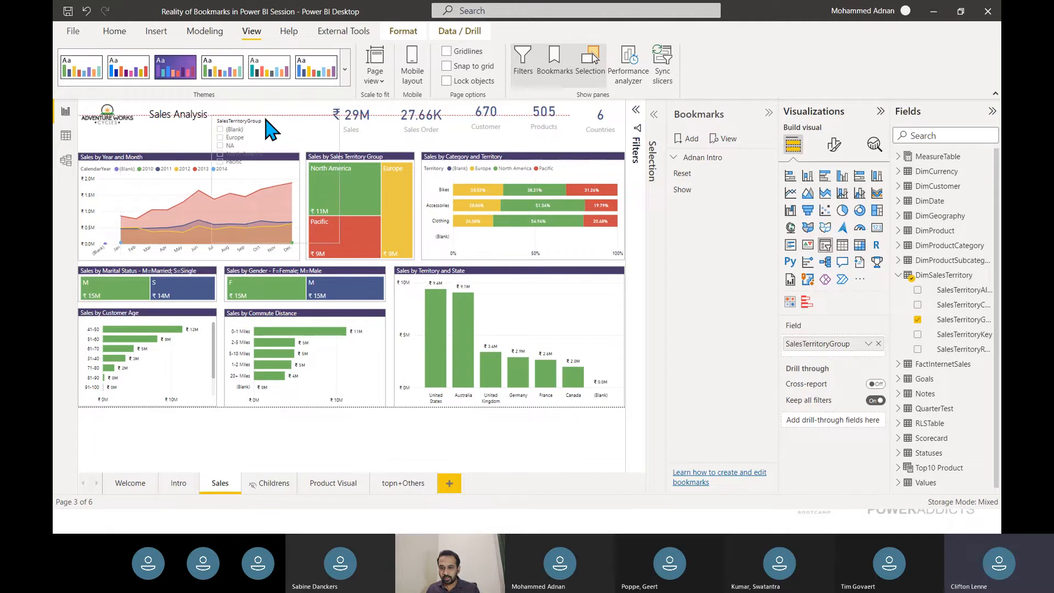
left_click(834, 145)
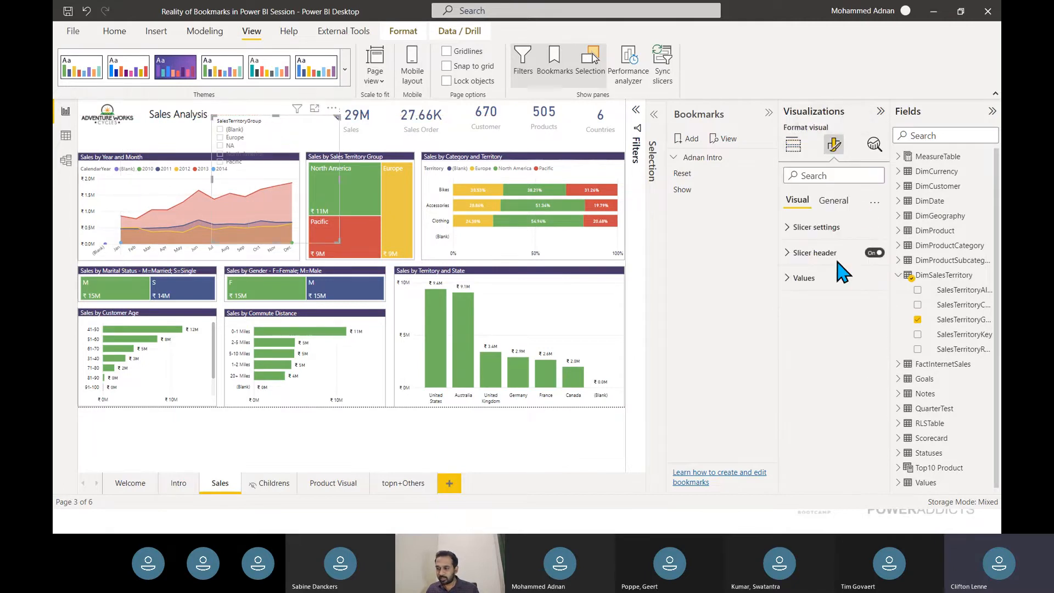
left_click(831, 203)
left_click(797, 201)
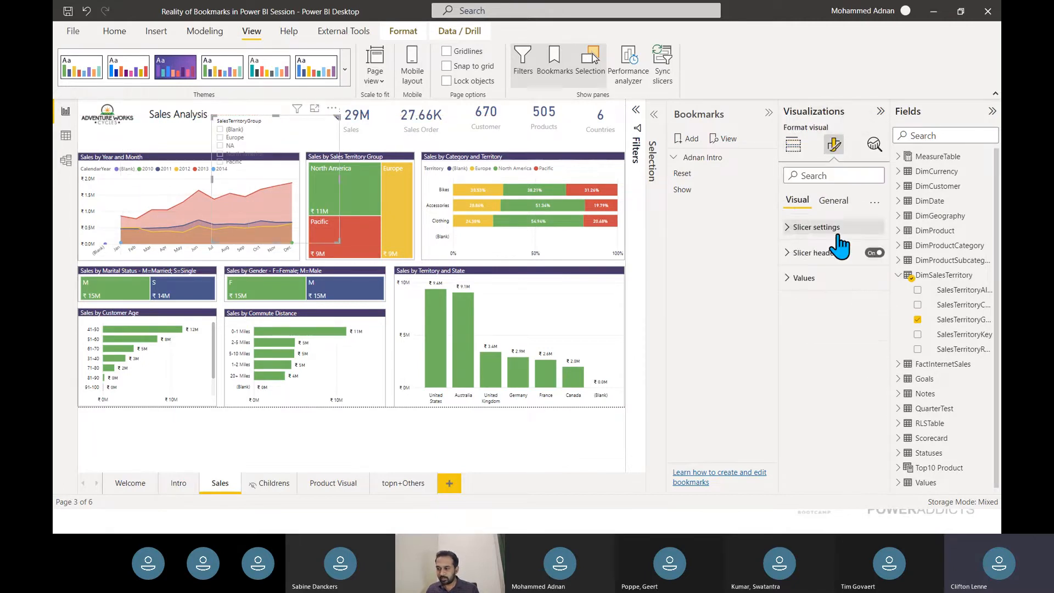
left_click(837, 229)
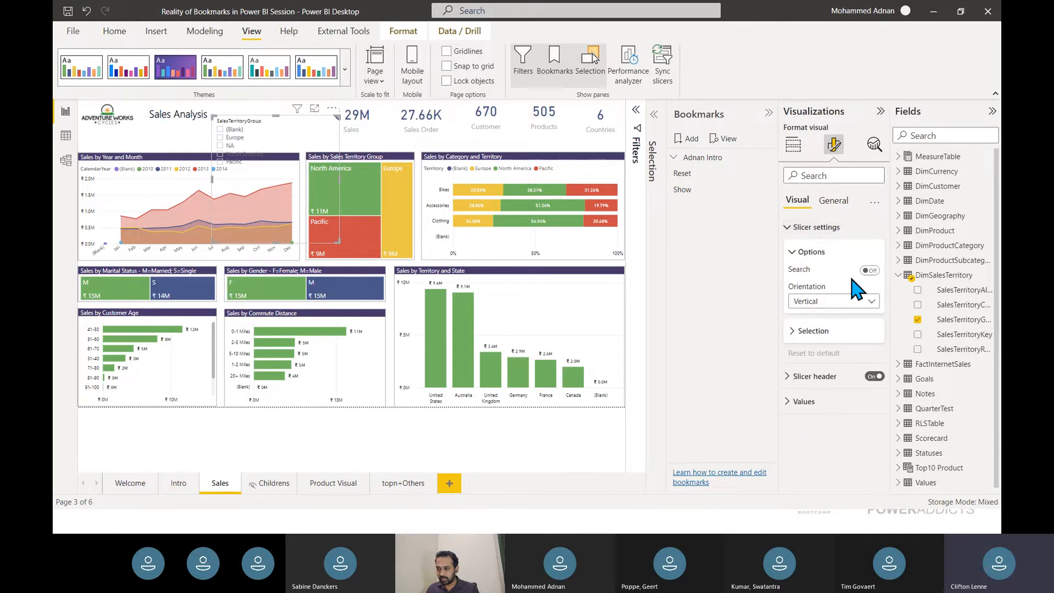
left_click(825, 230)
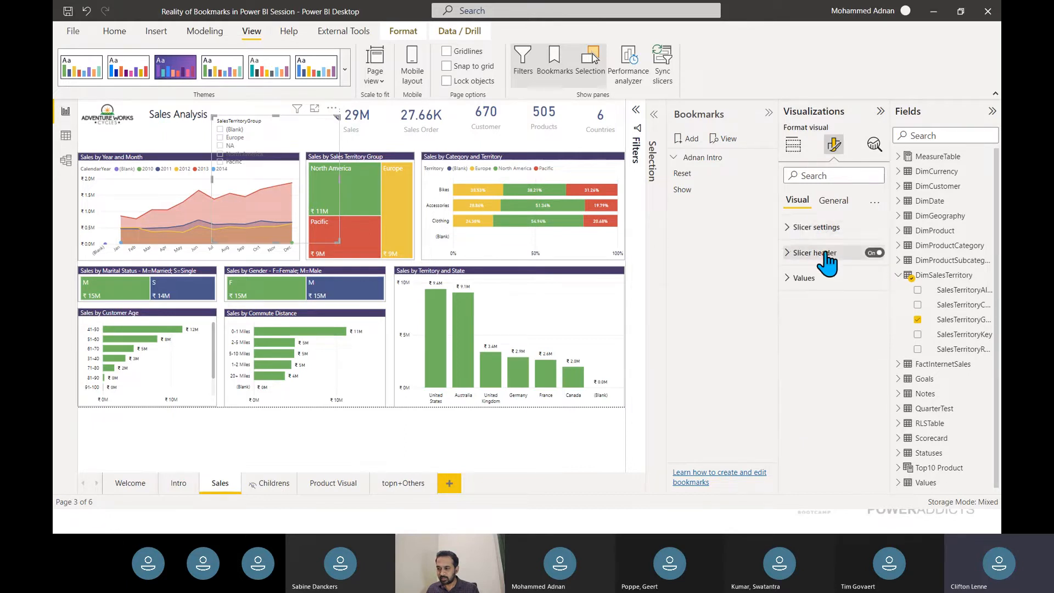
left_click(833, 201)
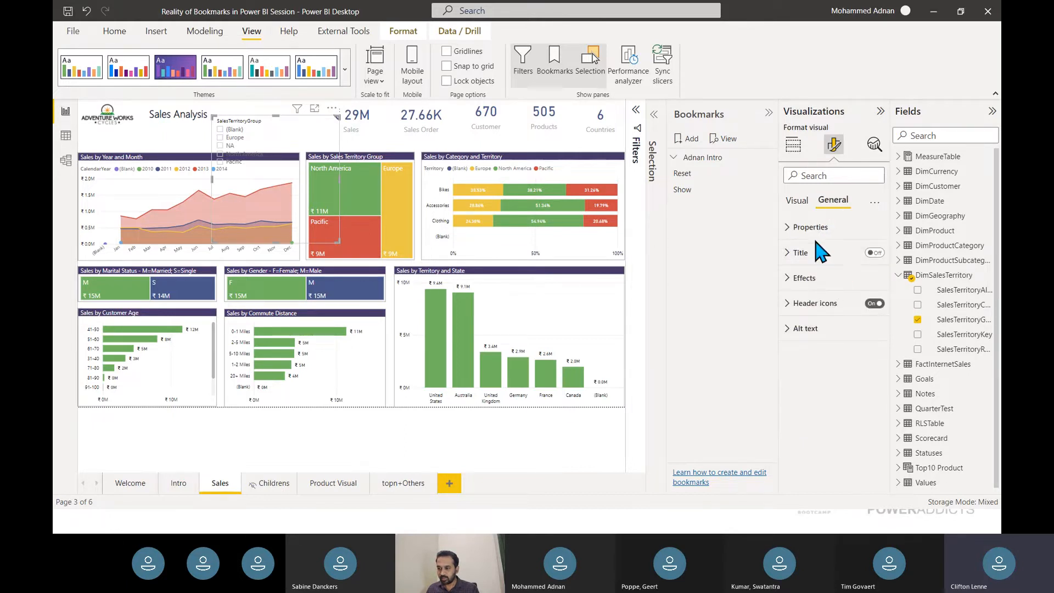
left_click_drag(347, 256, 325, 150)
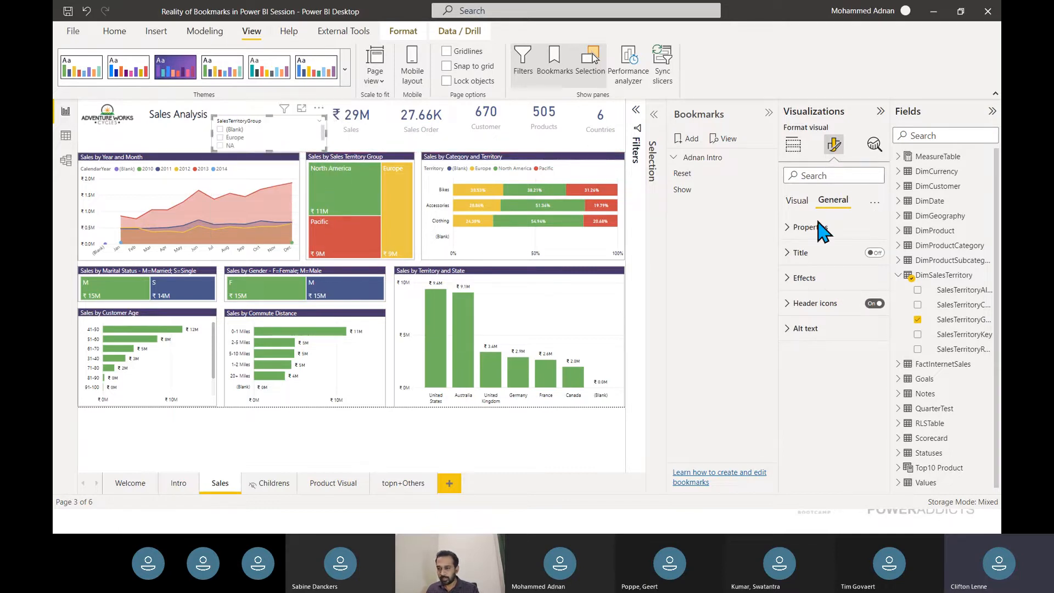
- Set the font size of the slicer's values to 20
left_click(811, 206)
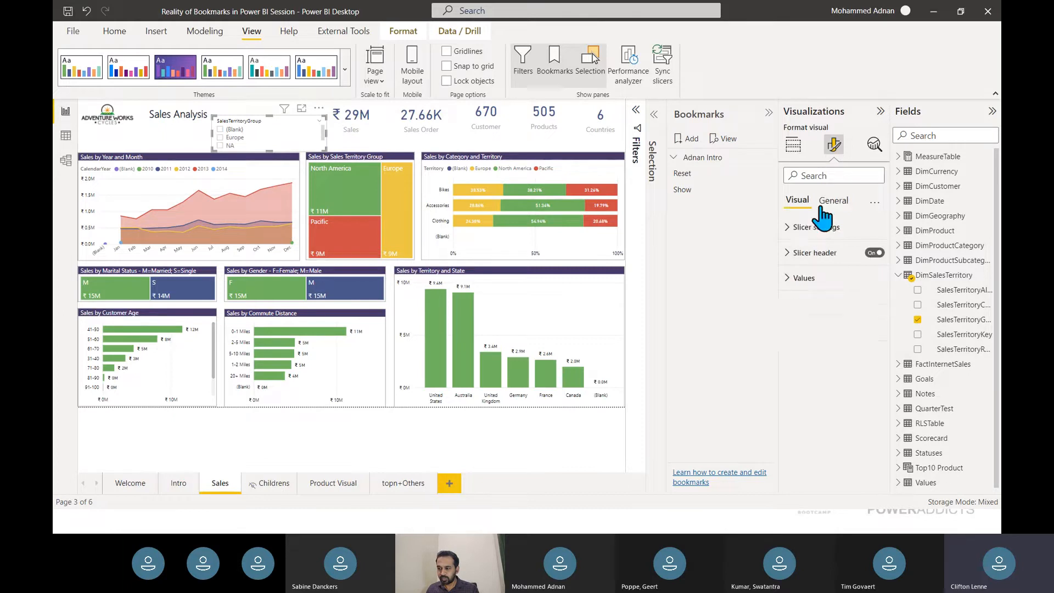
left_click(807, 277)
double_click(862, 333)
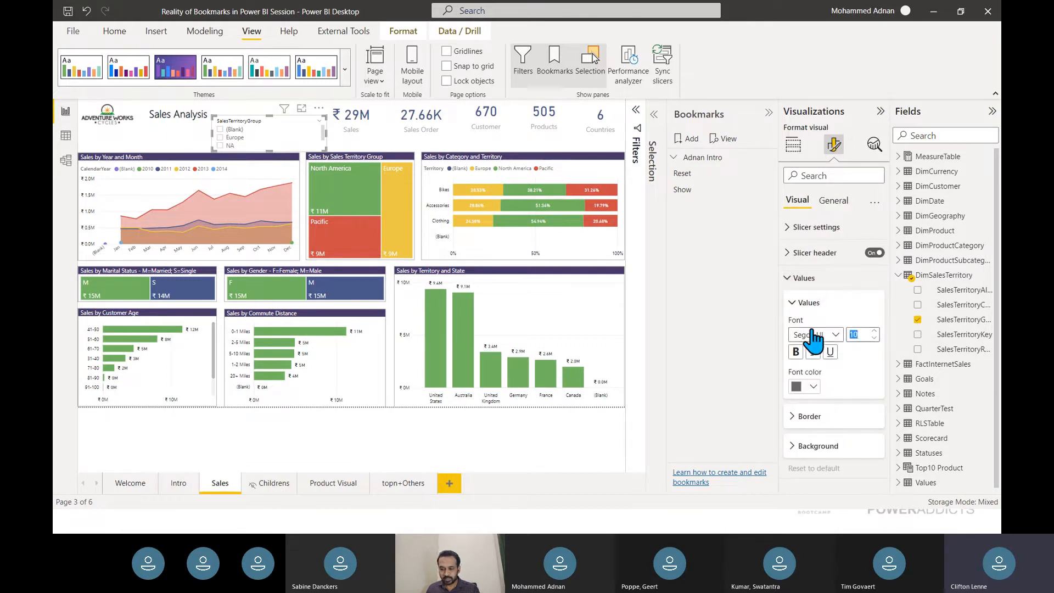
type("20")
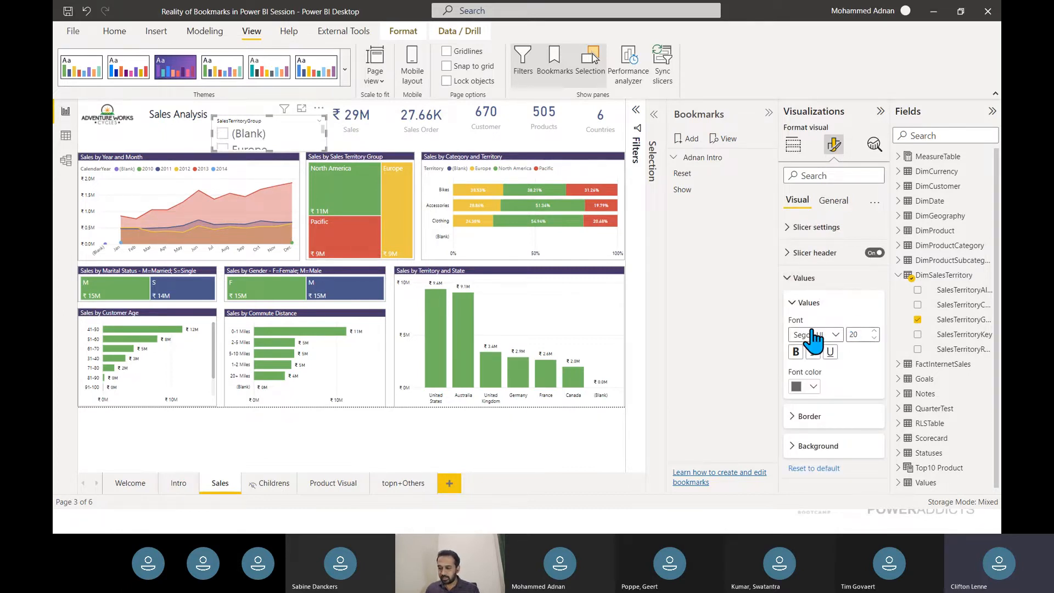
left_click(820, 303)
- Set the slicer's orientation to Horizontal and widen it across the header so all territory groups fit in one row
left_click(829, 363)
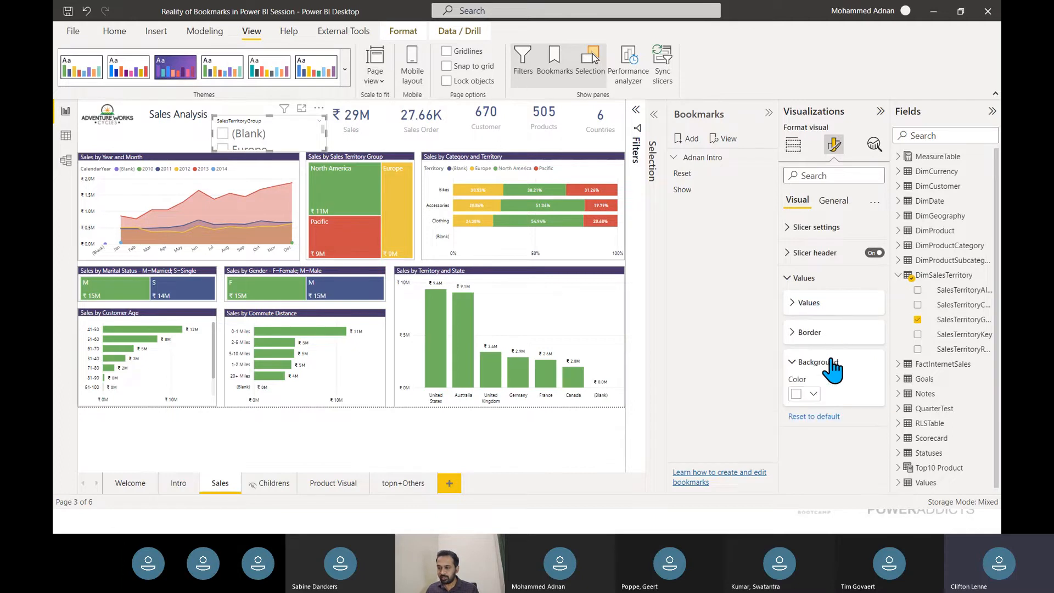
left_click(810, 395)
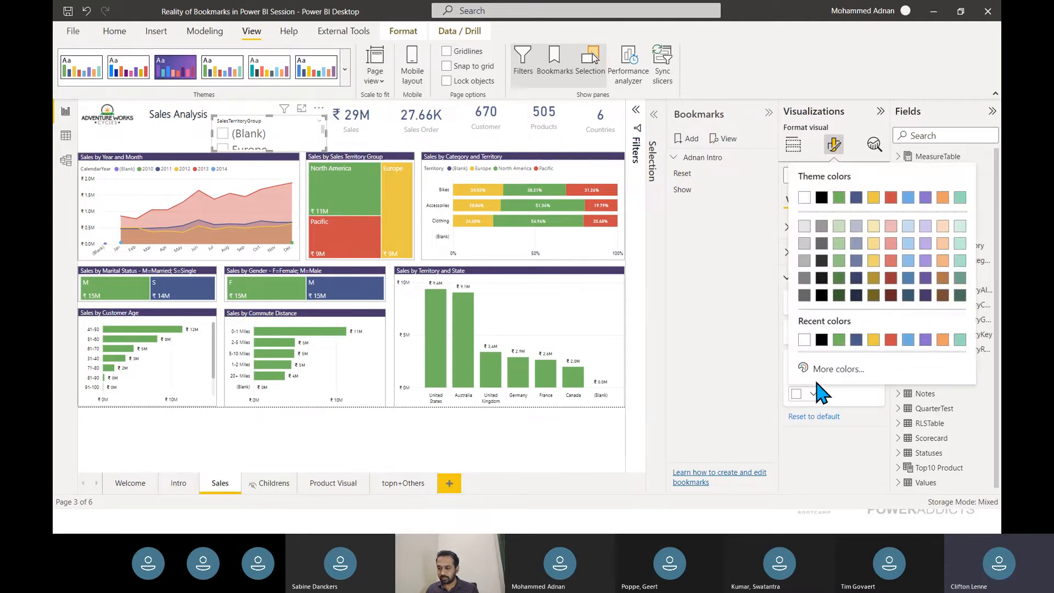
left_click(841, 389)
left_click(815, 253)
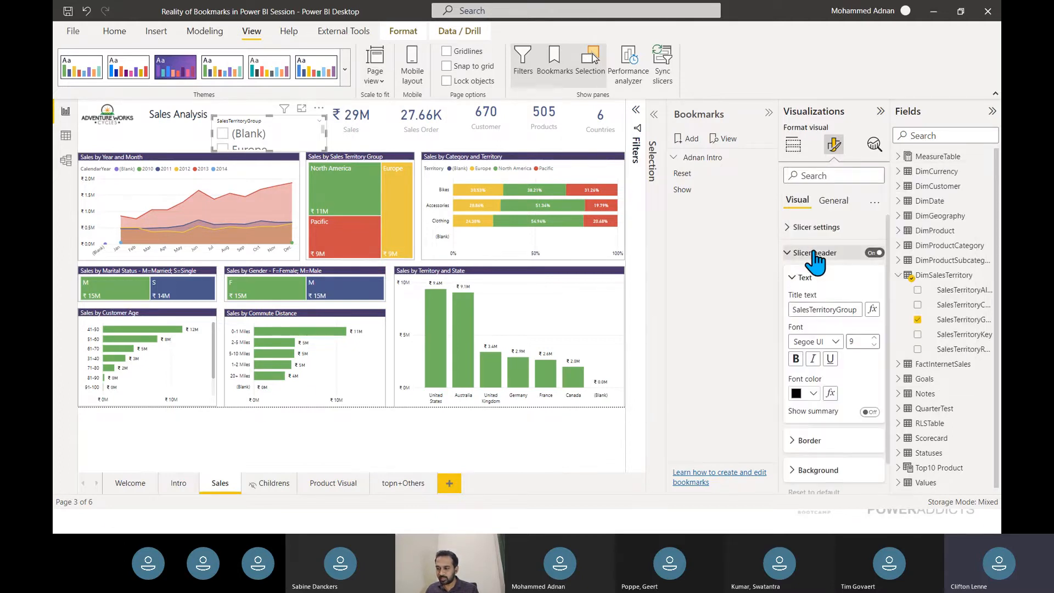
left_click(815, 255)
left_click(816, 227)
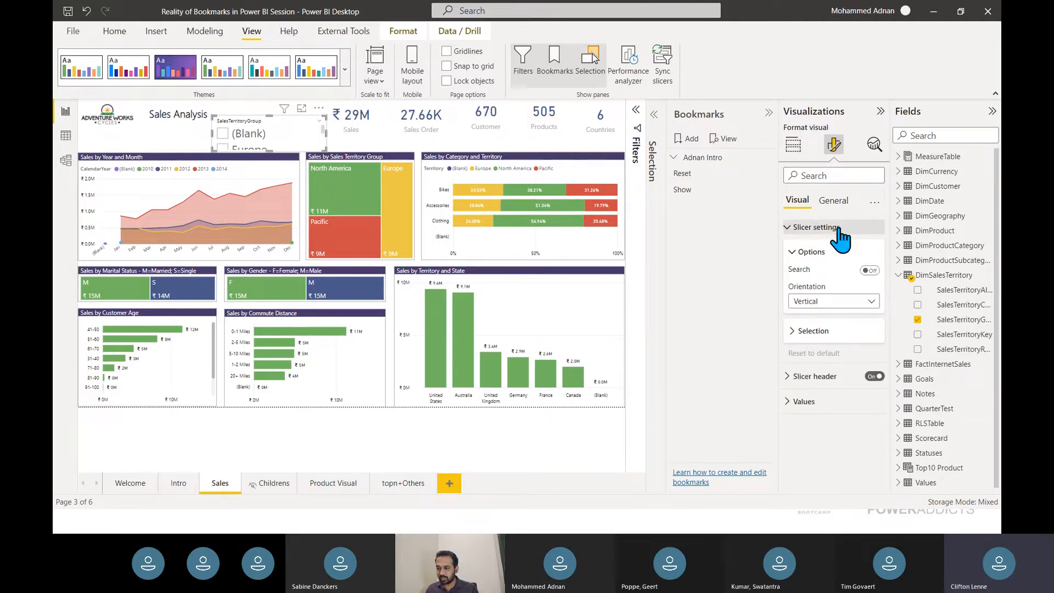
left_click(826, 301)
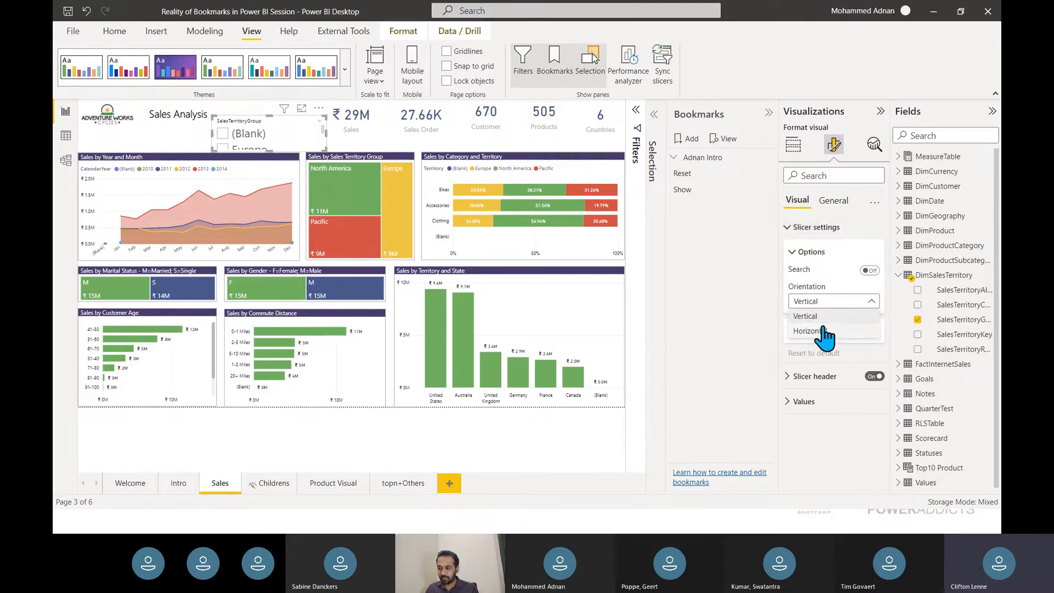
left_click(823, 329)
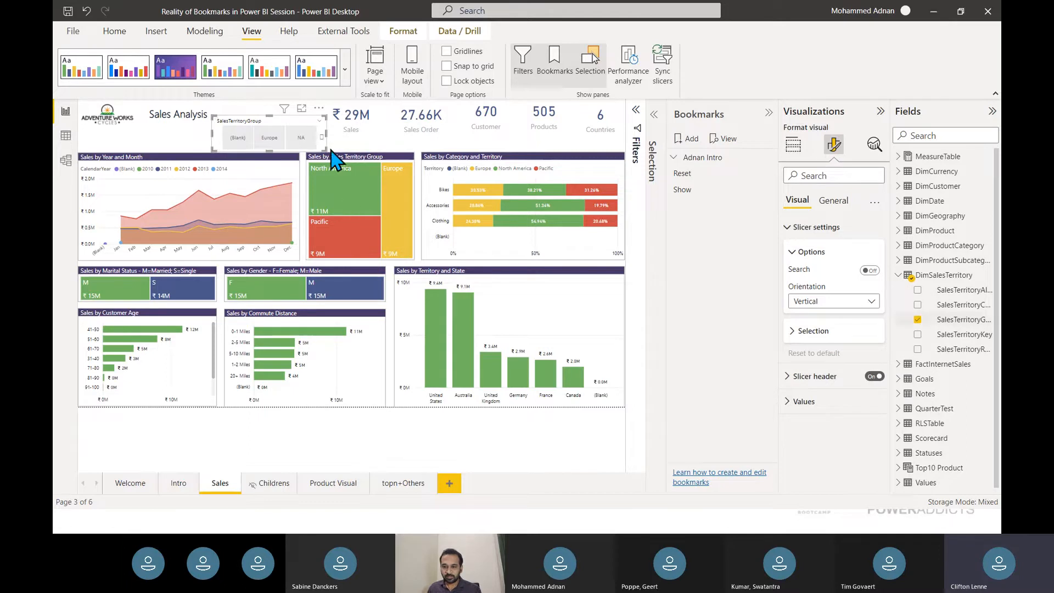
left_click_drag(323, 146, 429, 165)
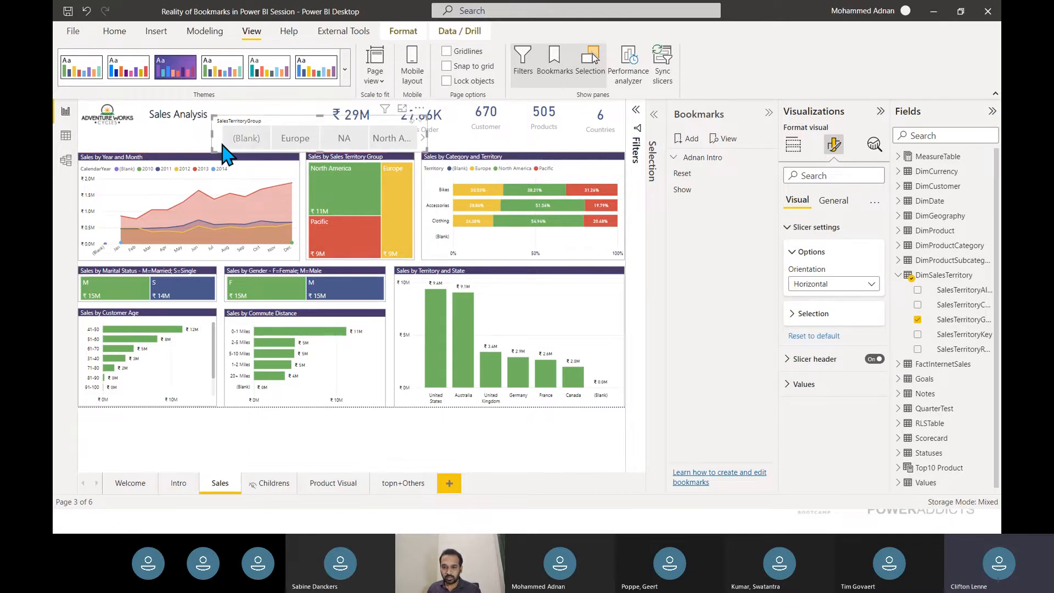
left_click_drag(212, 136, 133, 138)
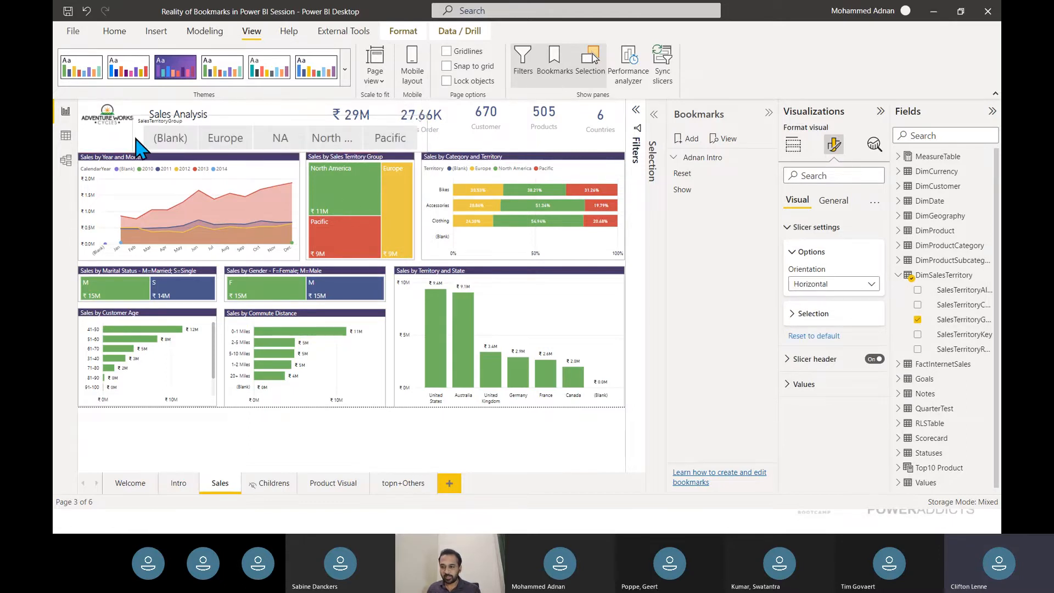
- Exclude the (Blank) value from the slicer with its visual-level SalesTerritoryGroup filter
left_click(638, 144)
left_click(577, 193)
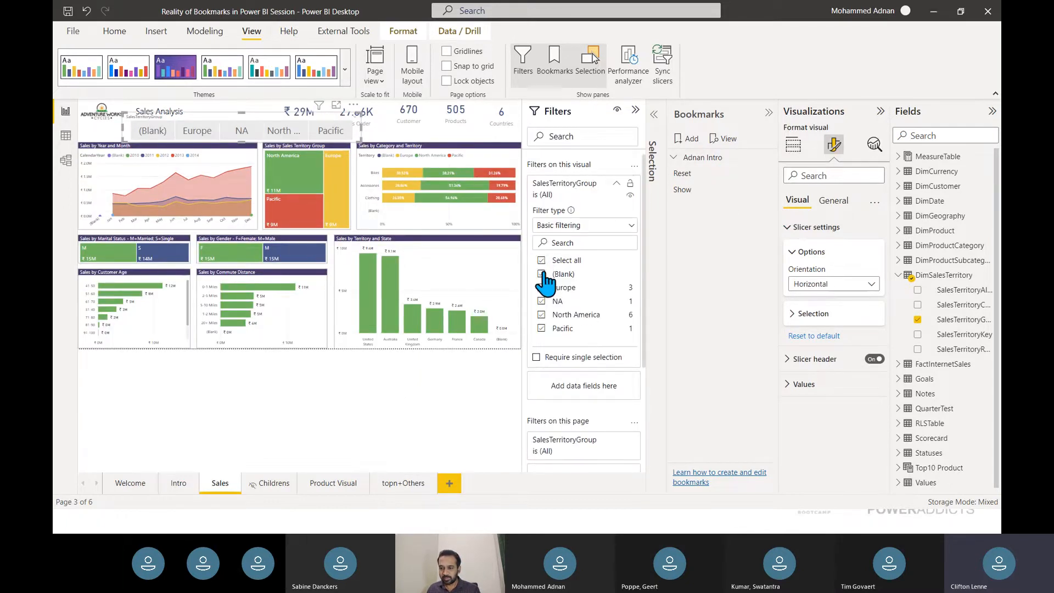
left_click(542, 273)
left_click(573, 182)
left_click(635, 110)
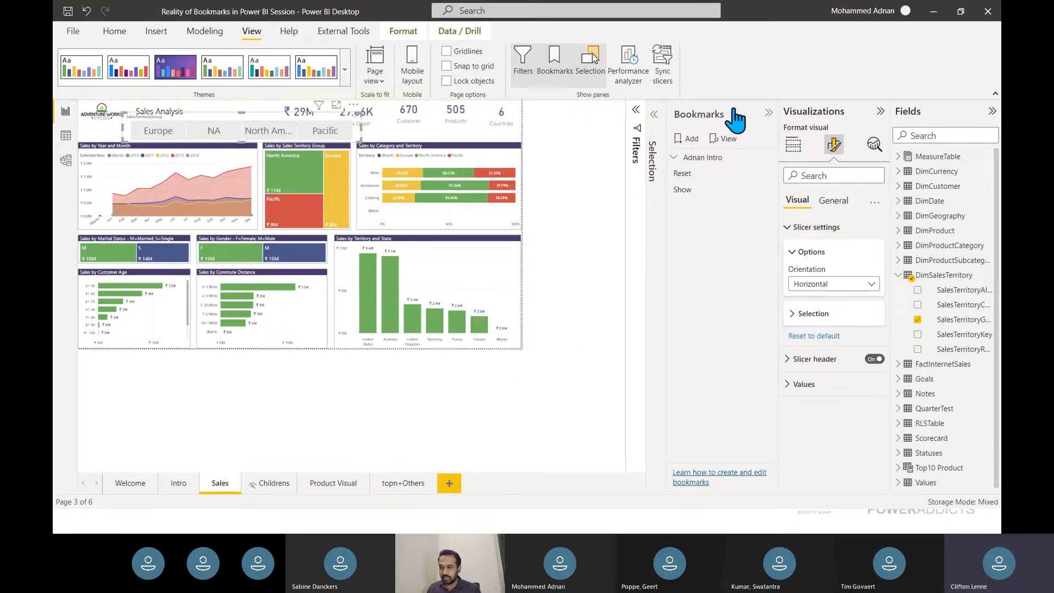
- Collapse the Visualizations pane, move the slicer to the page's left edge below the logo, and narrow it slightly
left_click(880, 111)
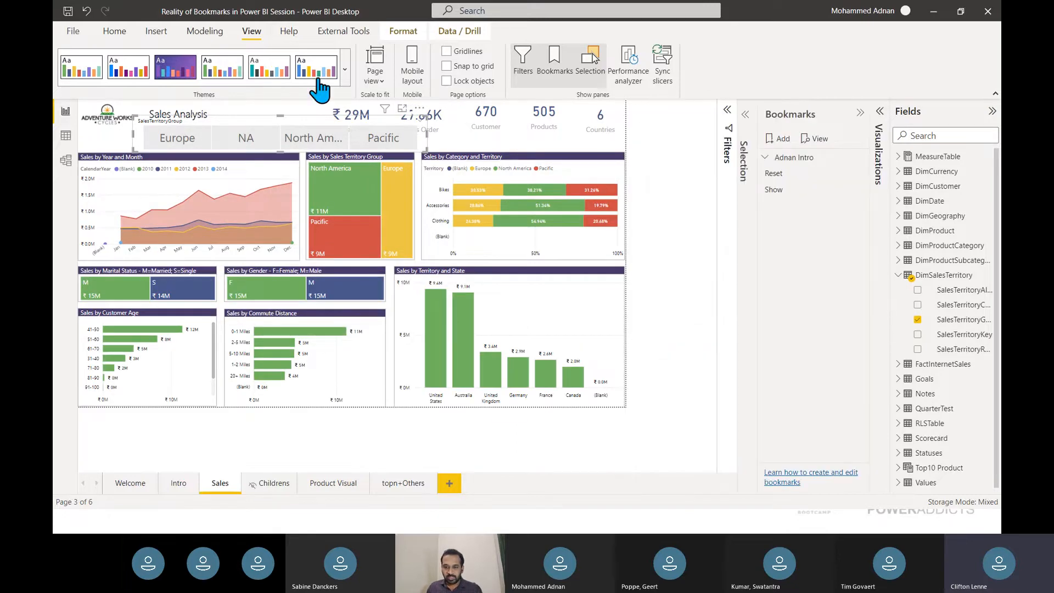
left_click_drag(270, 134, 200, 134)
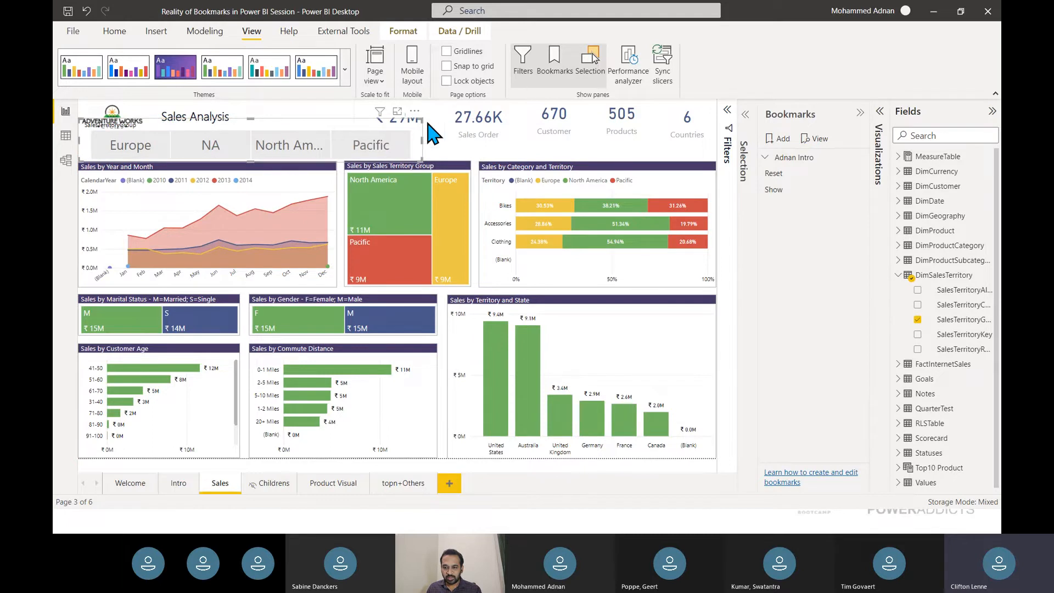
left_click_drag(425, 135, 404, 132)
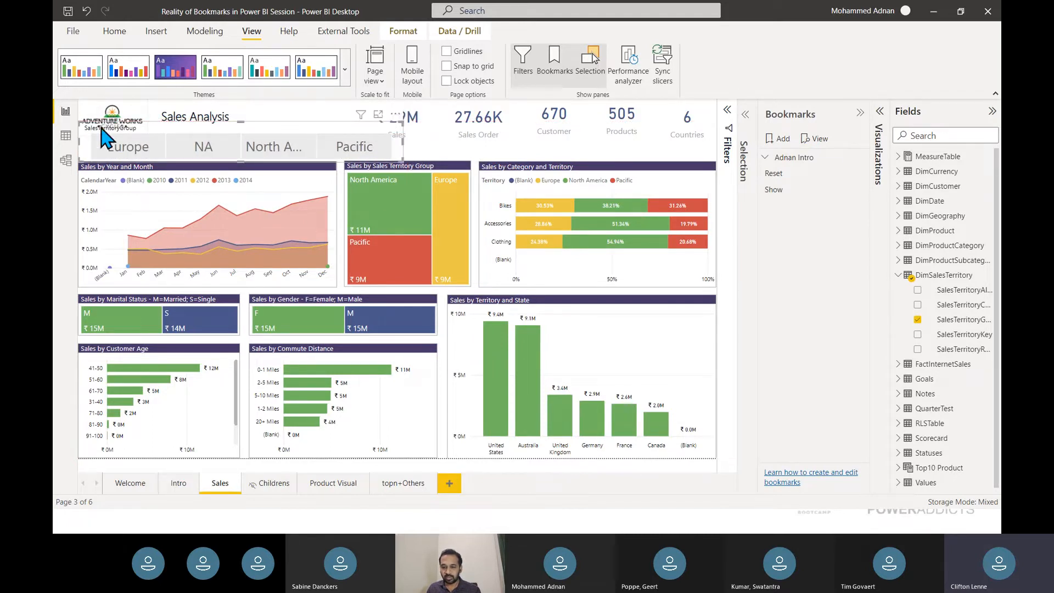
- Test the slicer by filtering to Europe and clearing it, and narrow the slicer to keep it clear of the Sales card
left_click(122, 149)
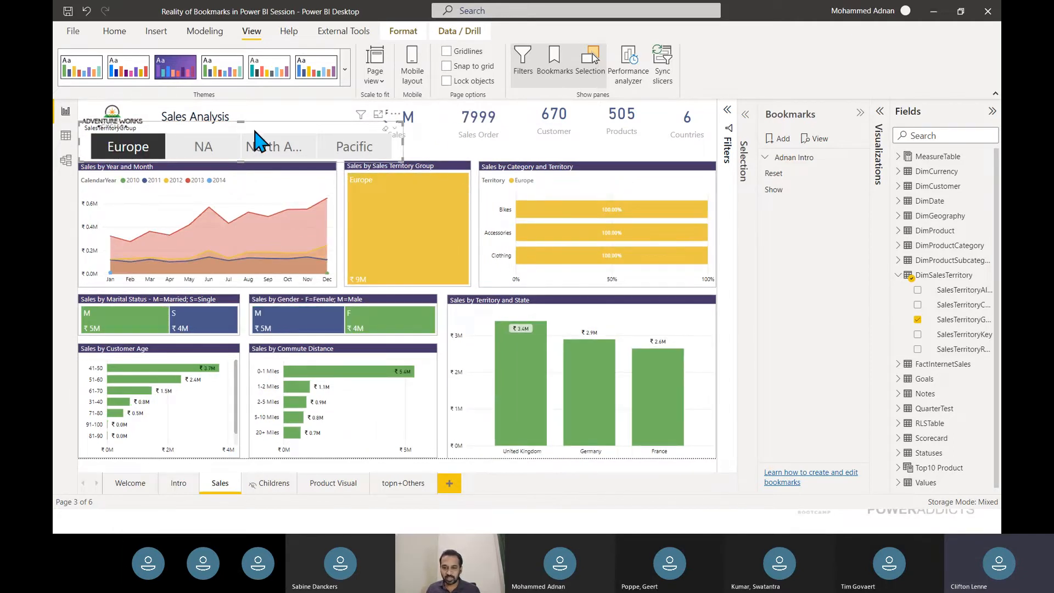
left_click(133, 149)
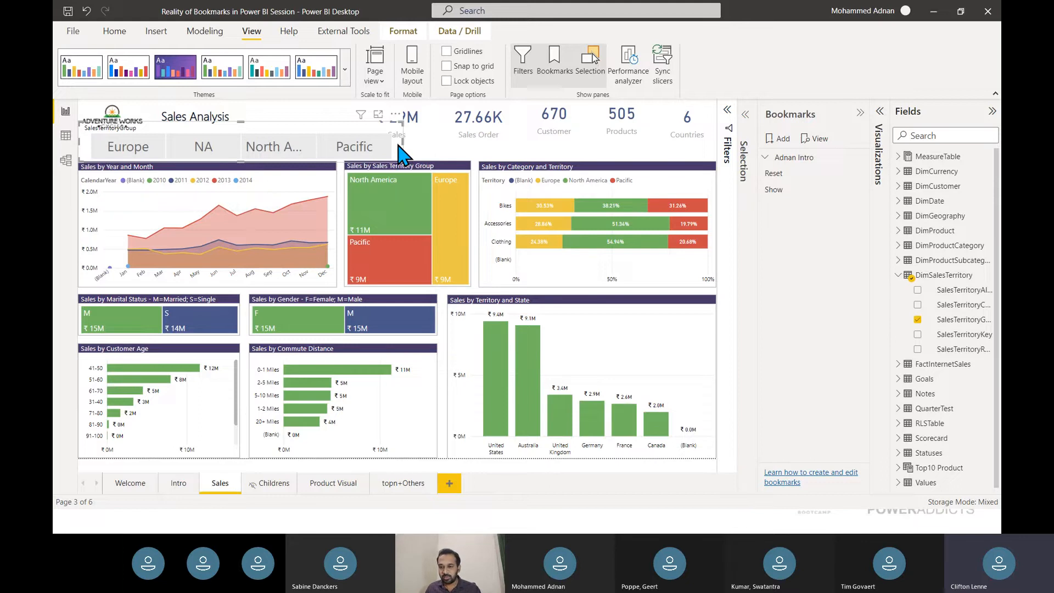
left_click_drag(400, 144, 318, 146)
left_click(350, 149)
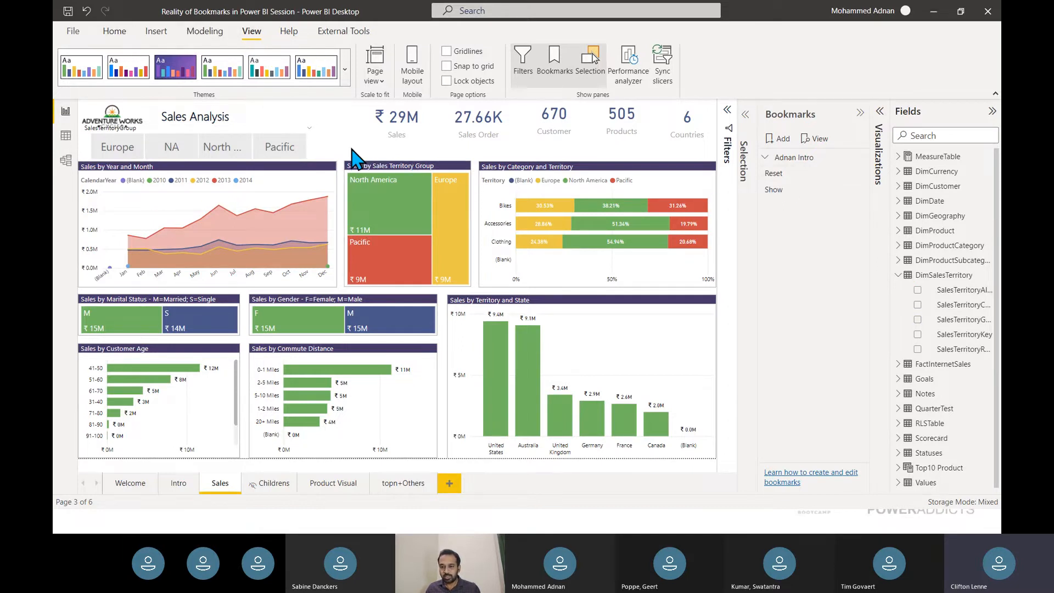
- Select the Sales by Sales Territory Group and Sales by Category and Territory charts, and rename the Show bookmark as Reset
left_click(452, 177)
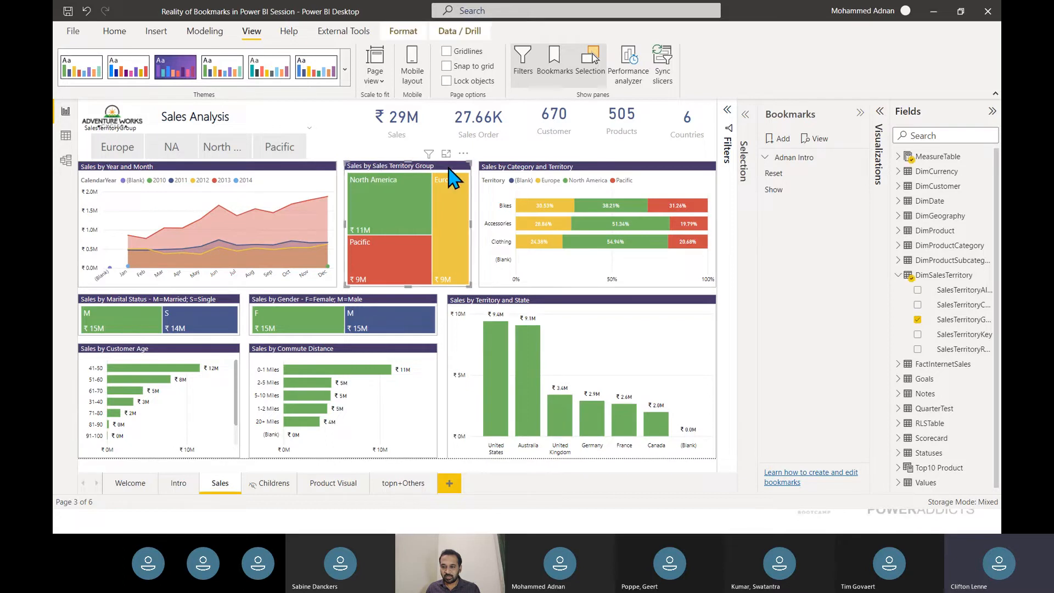
left_click(561, 174, "ctrl")
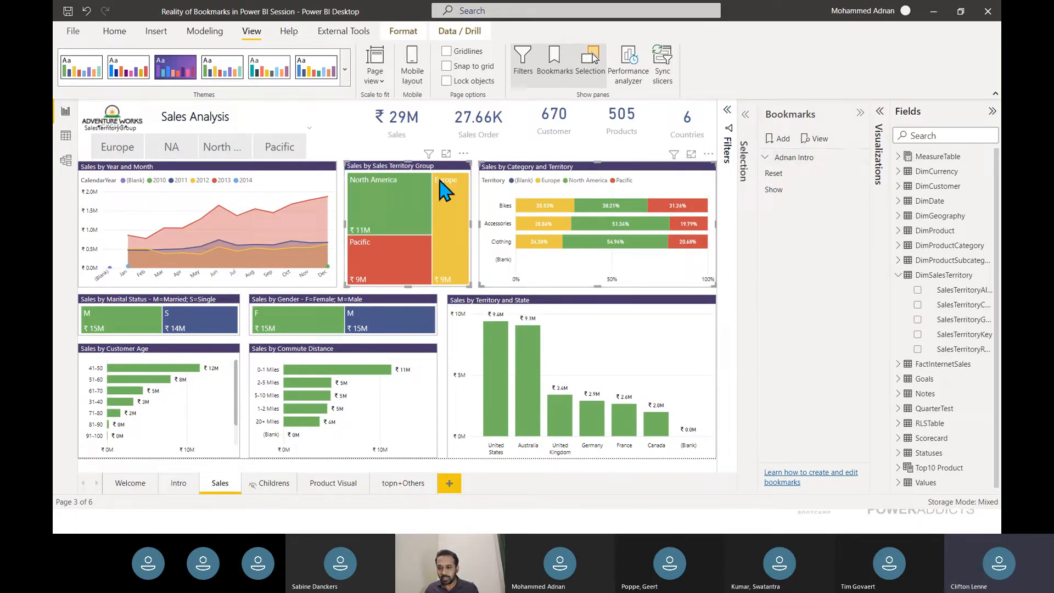
double_click(782, 189)
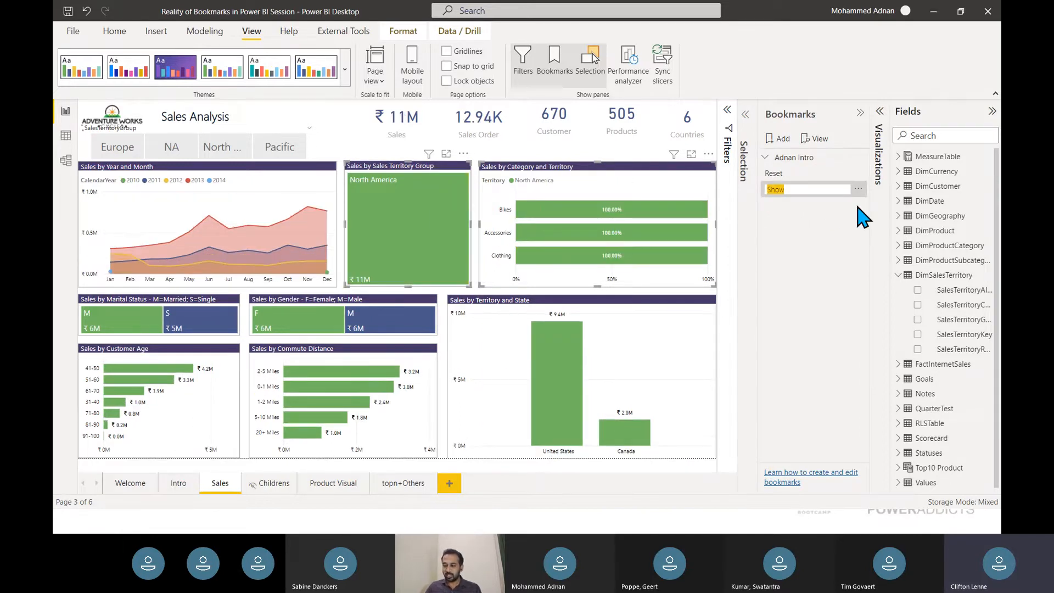
type("Reset")
key("Return")
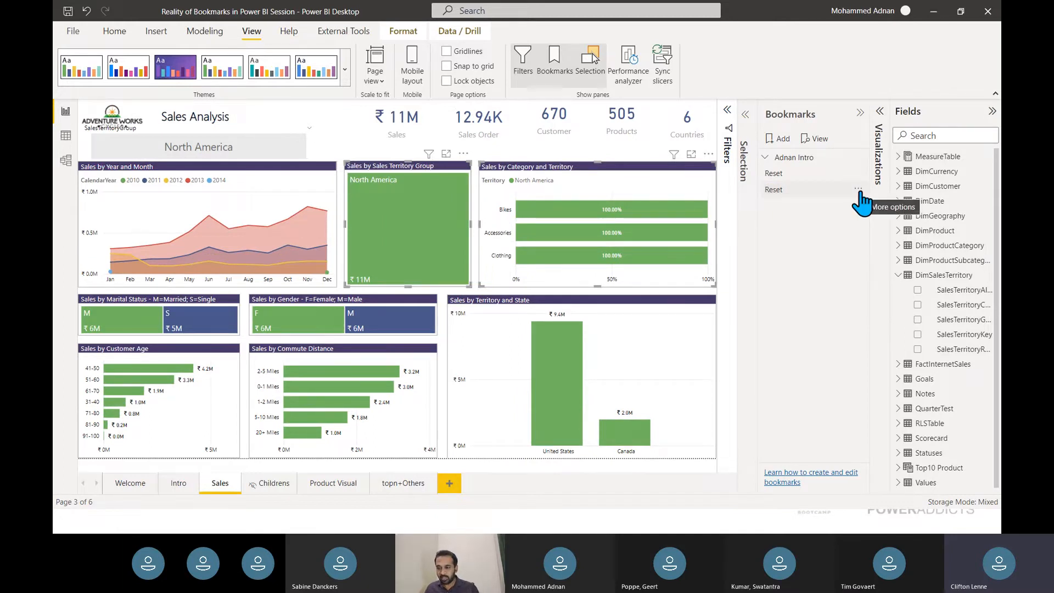
- Set the renamed bookmark, the second Reset, to apply to selected visuals instead of all visuals
left_click(858, 190)
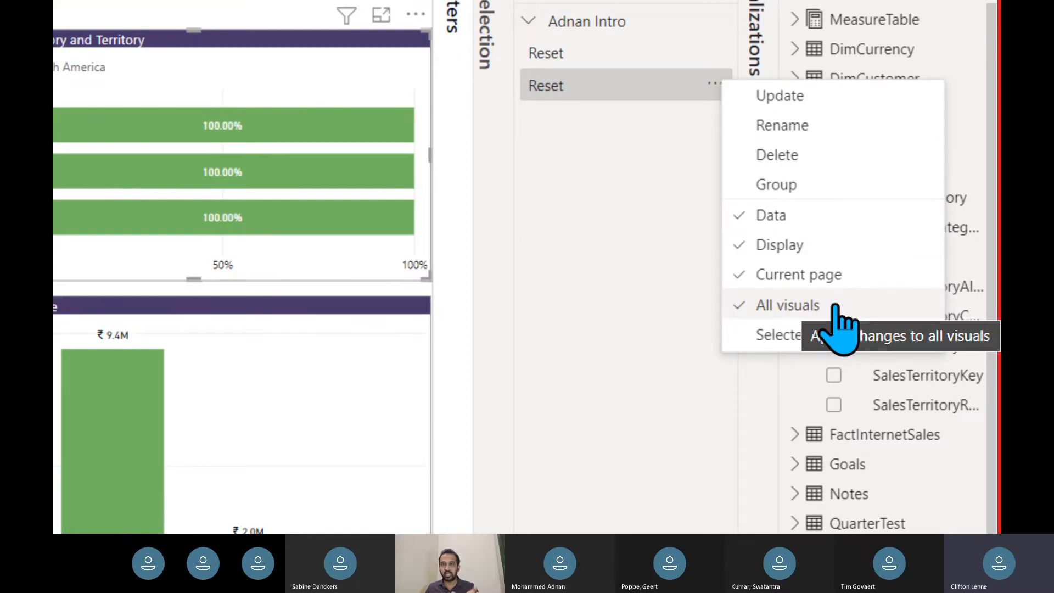
left_click(780, 332)
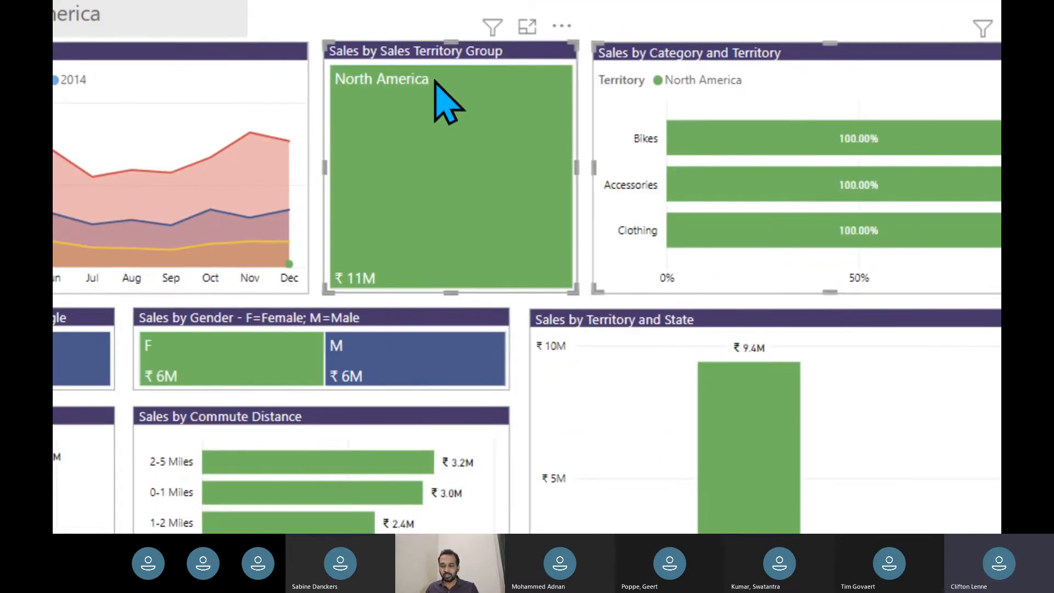
mouse_move(552, 99)
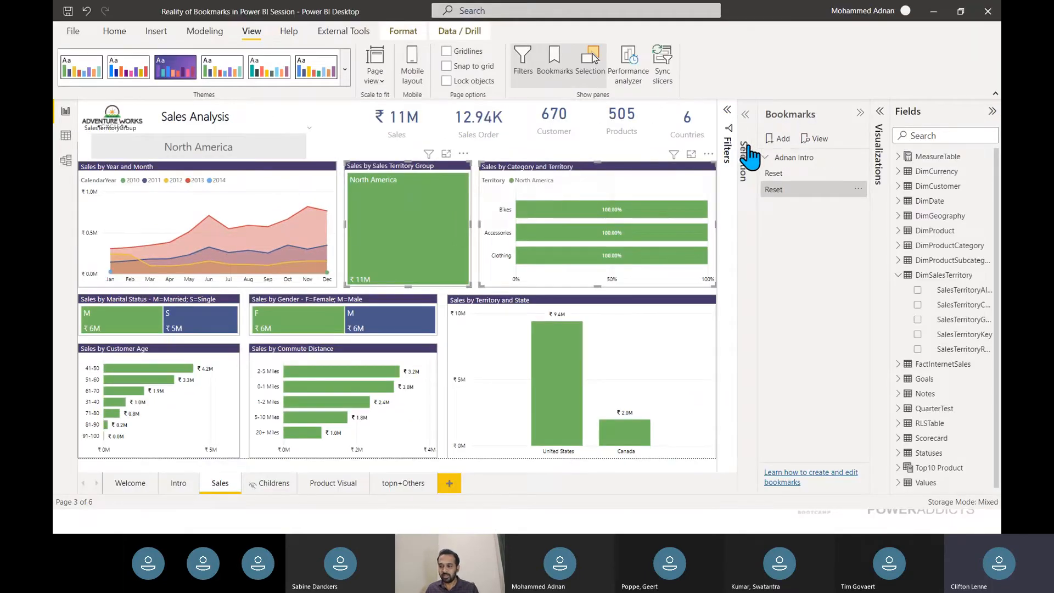
- Select both Sales by Sales Territory Group and Sales by Category and Territory in the page's layer order list
left_click(749, 158)
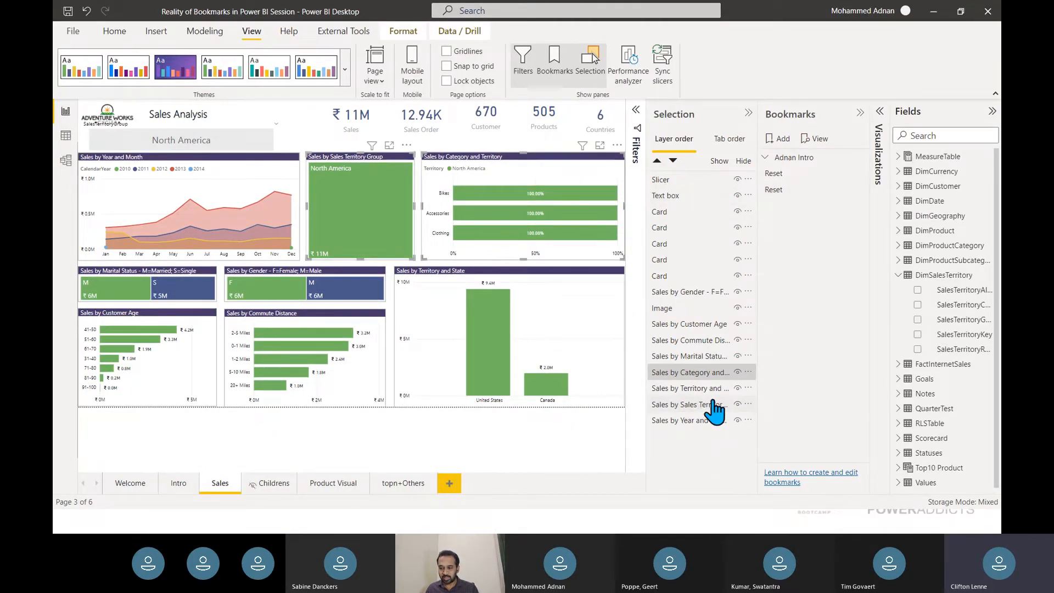
left_click(702, 405)
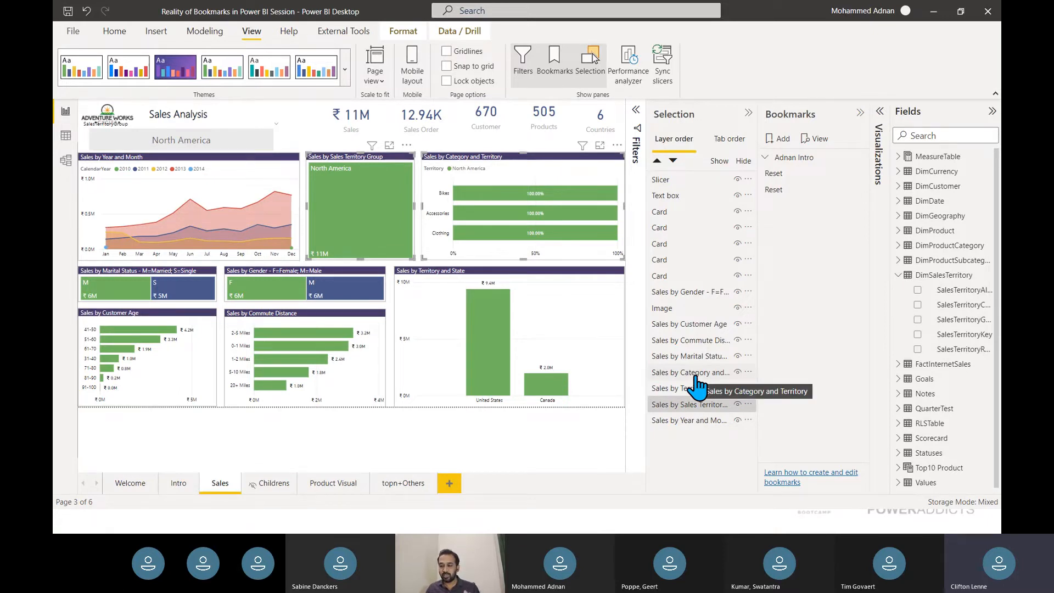
left_click(695, 373, "ctrl")
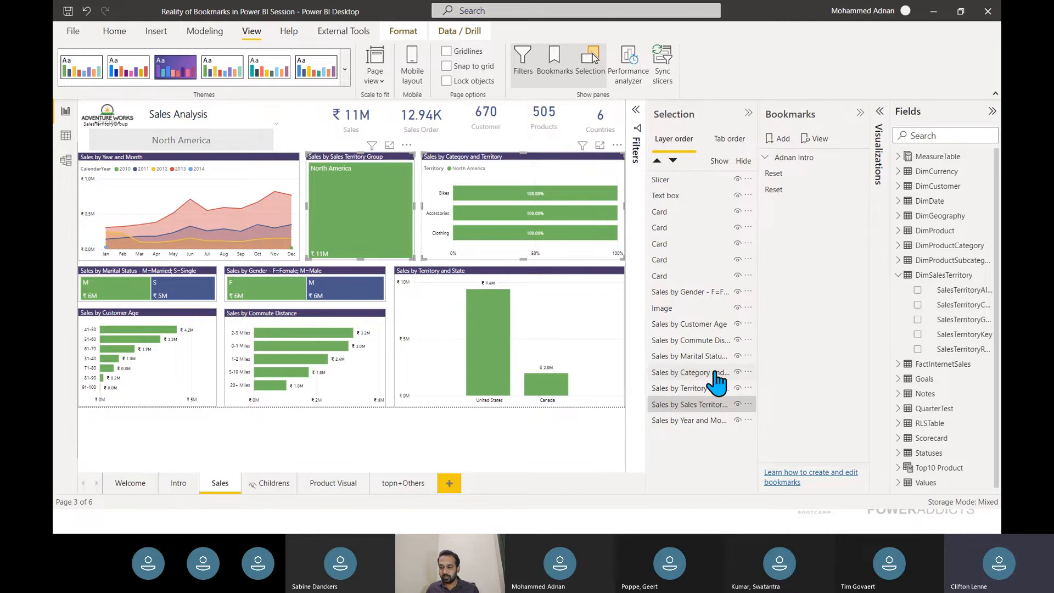
left_click(706, 404)
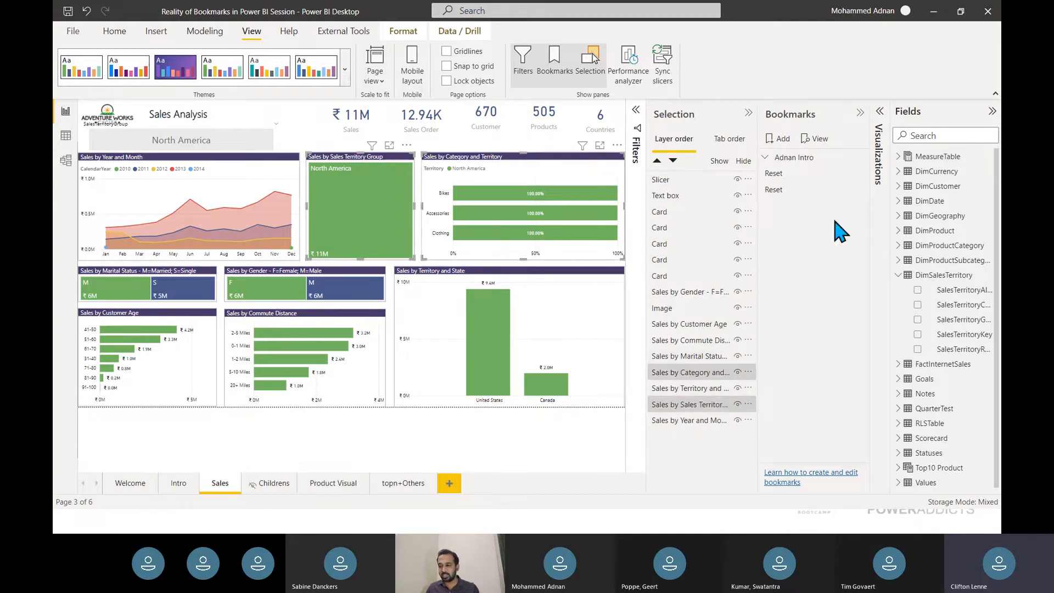
- Update the second Reset bookmark with the two selected charts, keeping its Selected visuals option
left_click(857, 190)
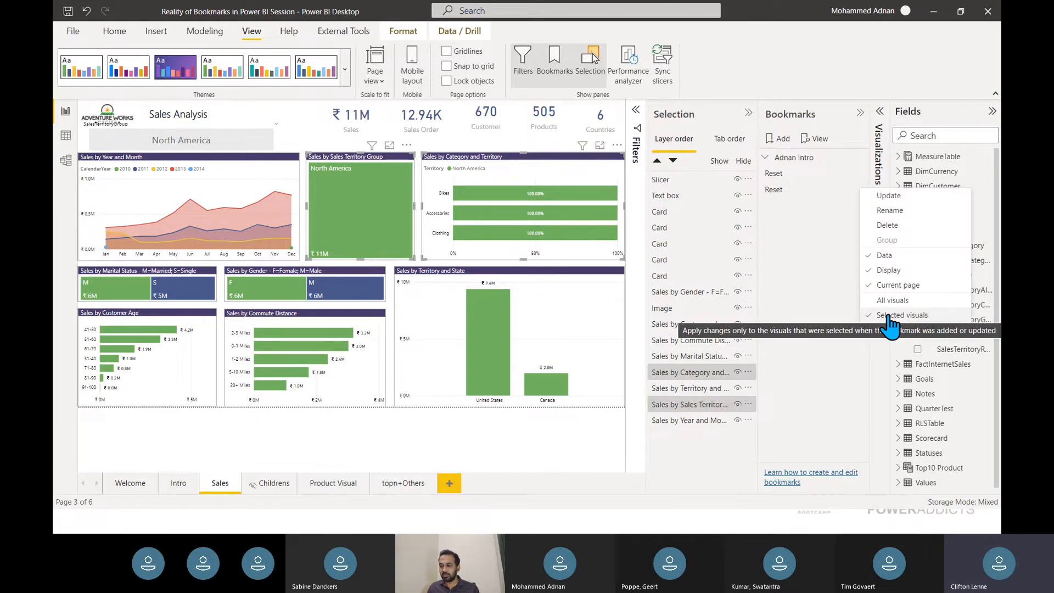
left_click(901, 202)
left_click(859, 190)
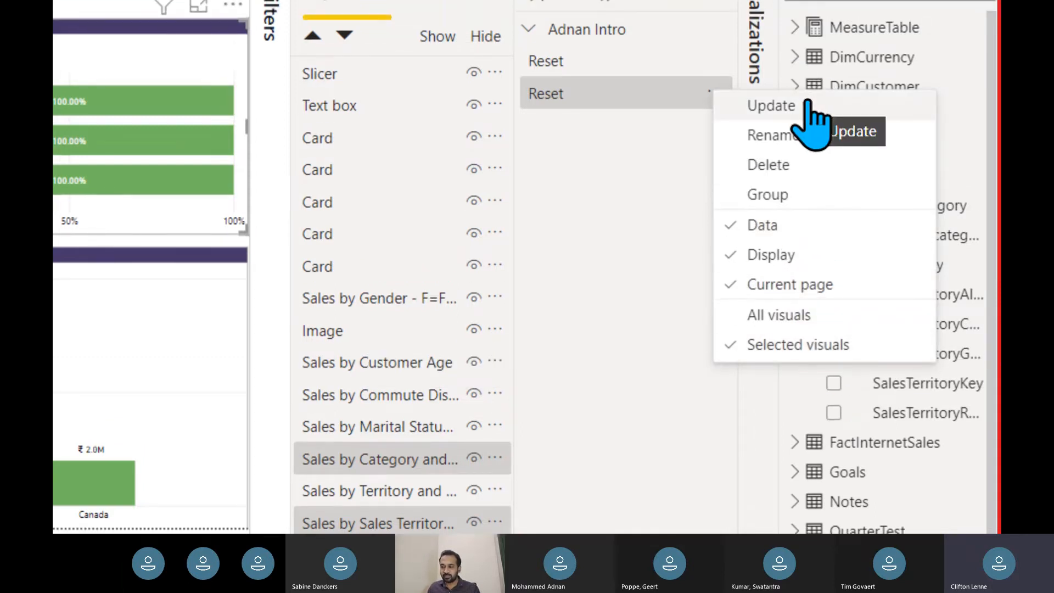
left_click(805, 106)
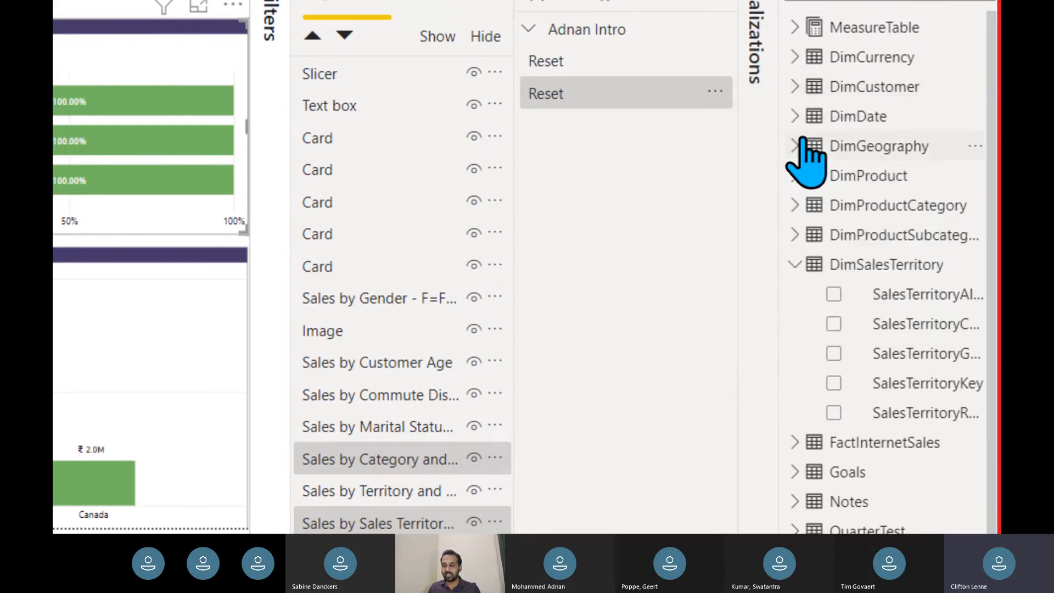
left_click(716, 92)
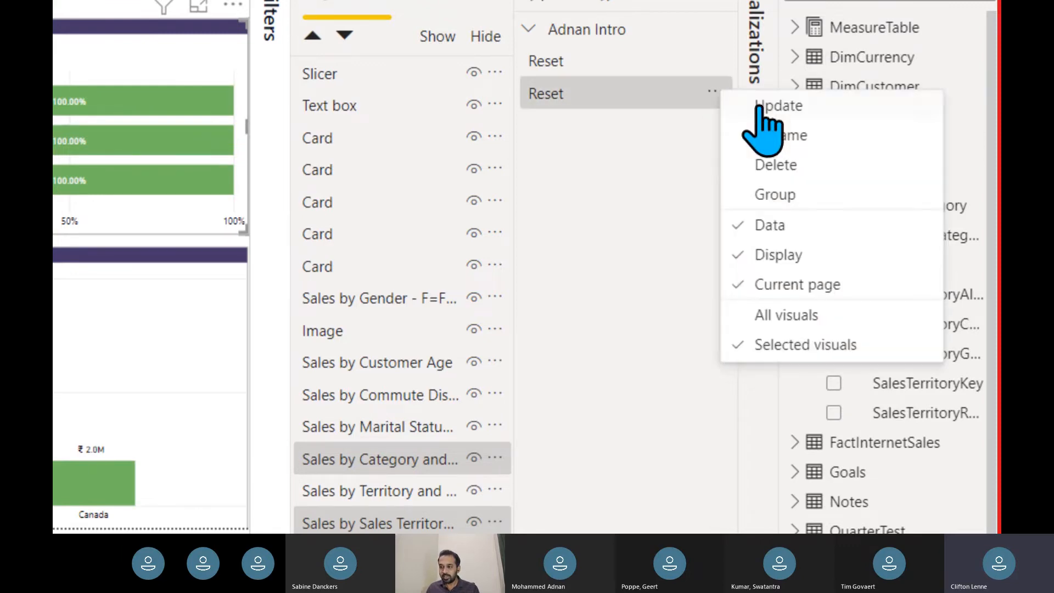
left_click(805, 107)
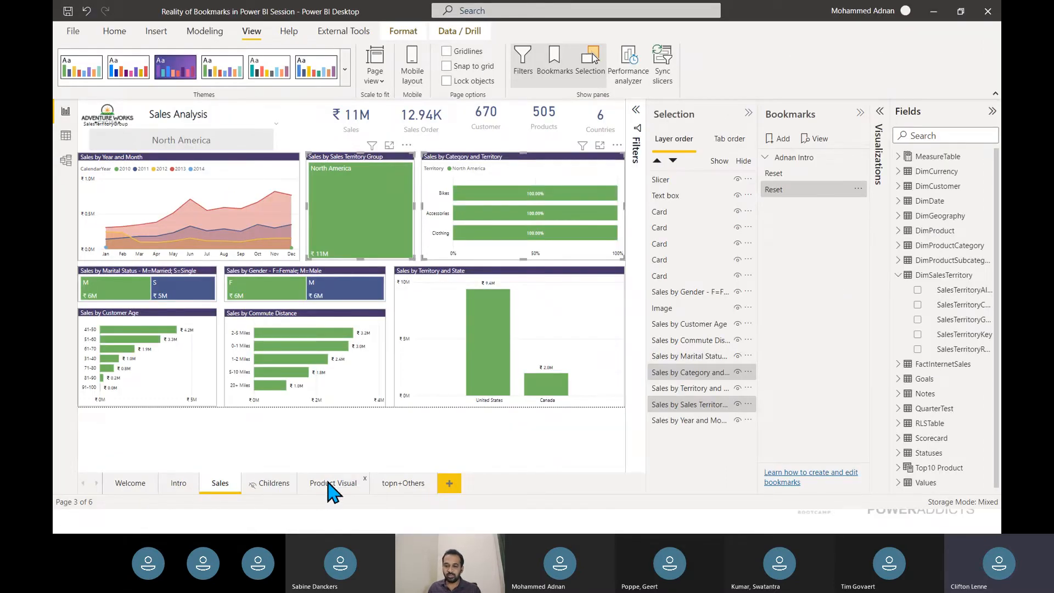
- Switch to the Product Visual page and rename the second Reset bookmark as Reset Sales
left_click(329, 483)
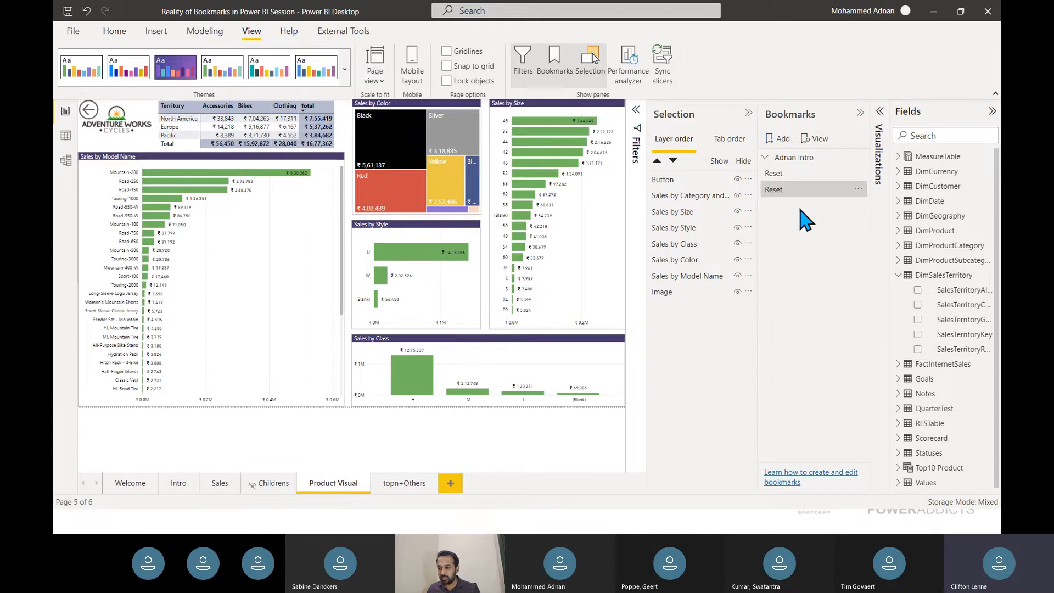
double_click(808, 189)
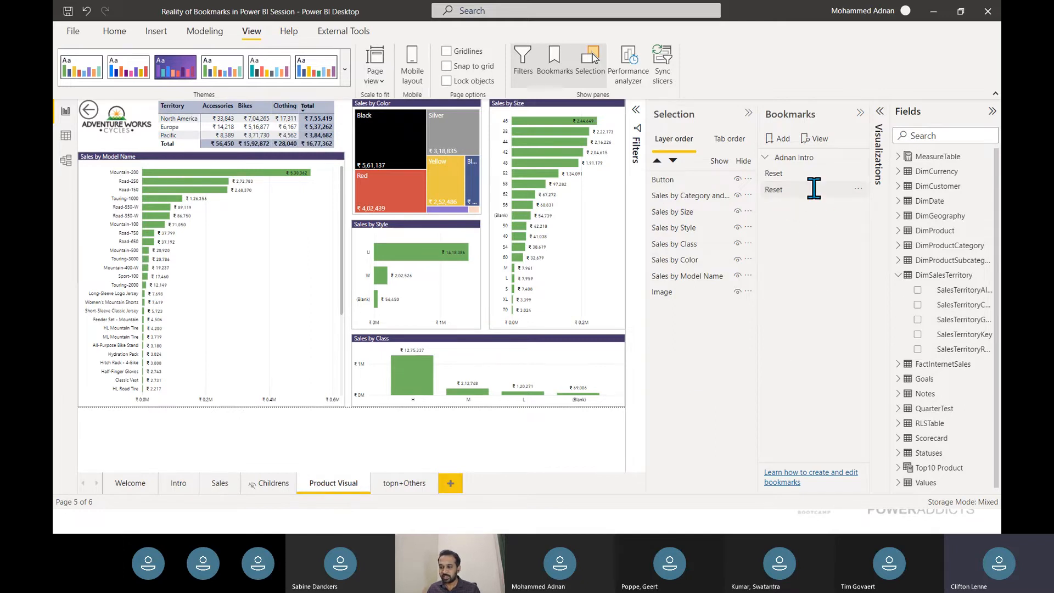
type("Sales")
key("Return")
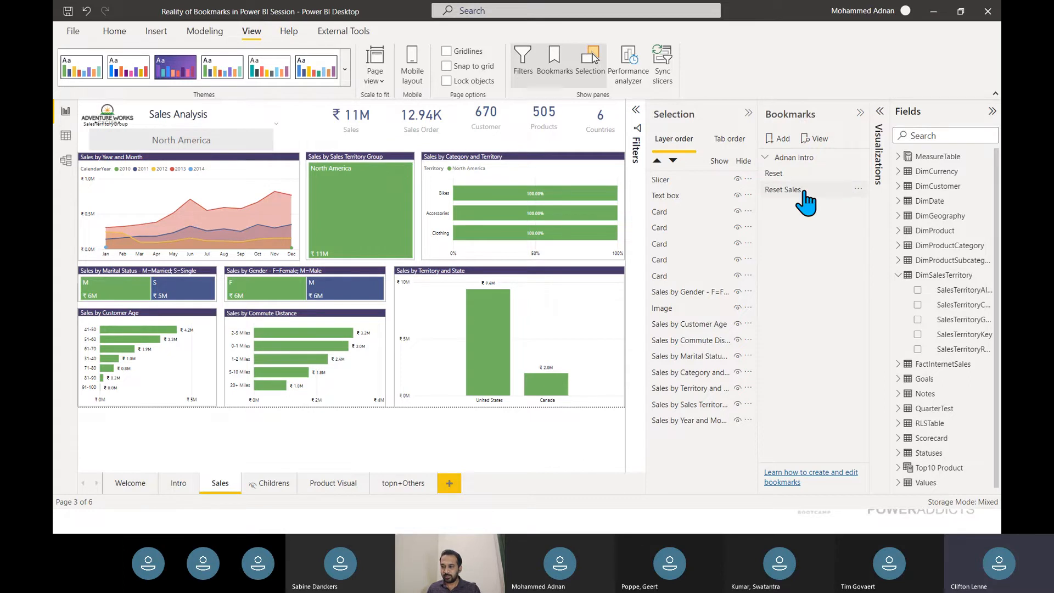
- Test the Reset Sales bookmark from the Product Visual page and review which options it has enabled
left_click(328, 481)
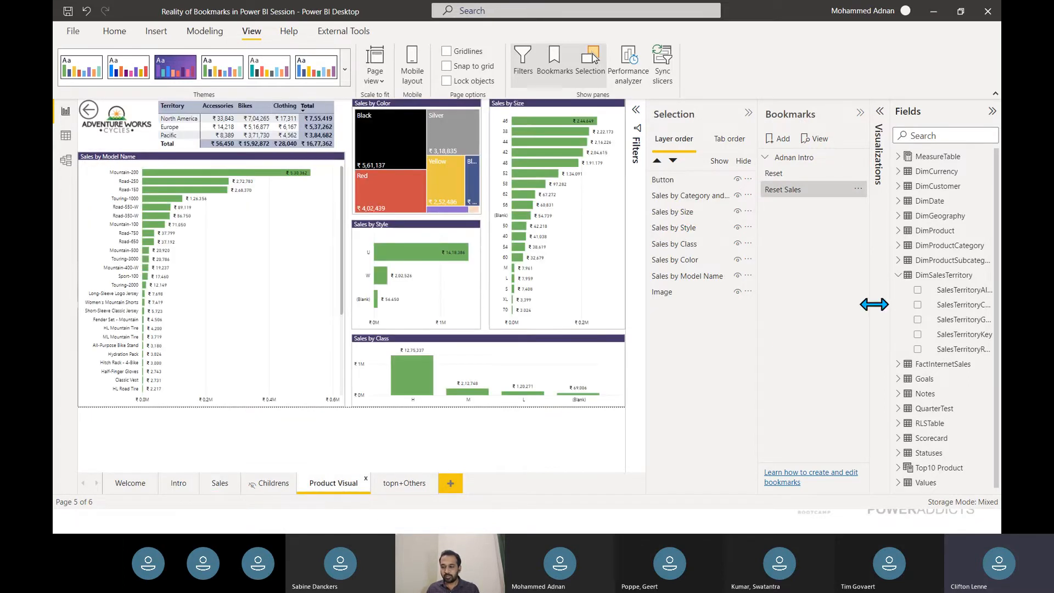
left_click(793, 190)
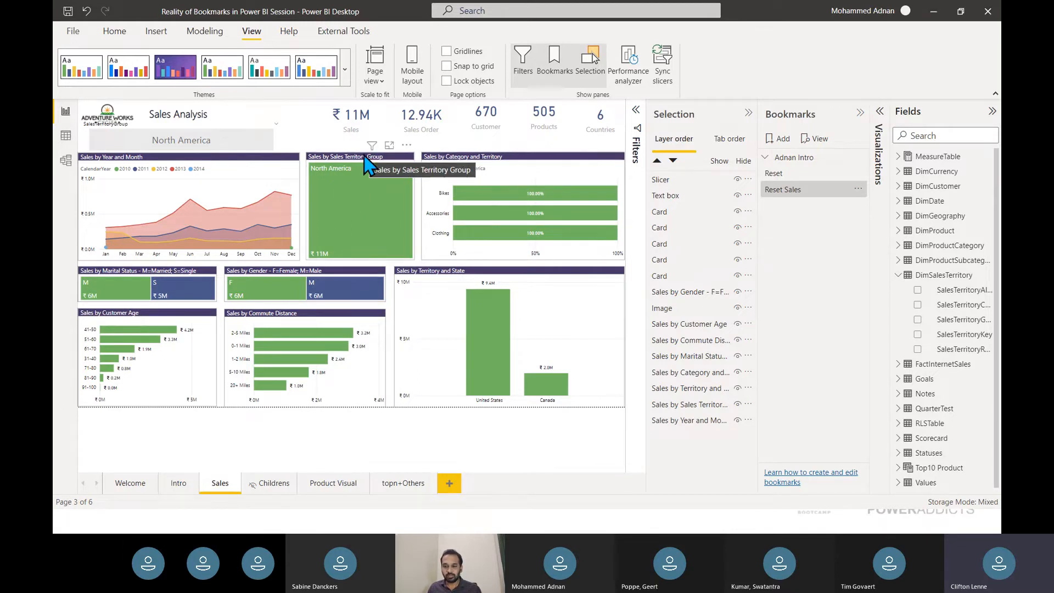
left_click(857, 189)
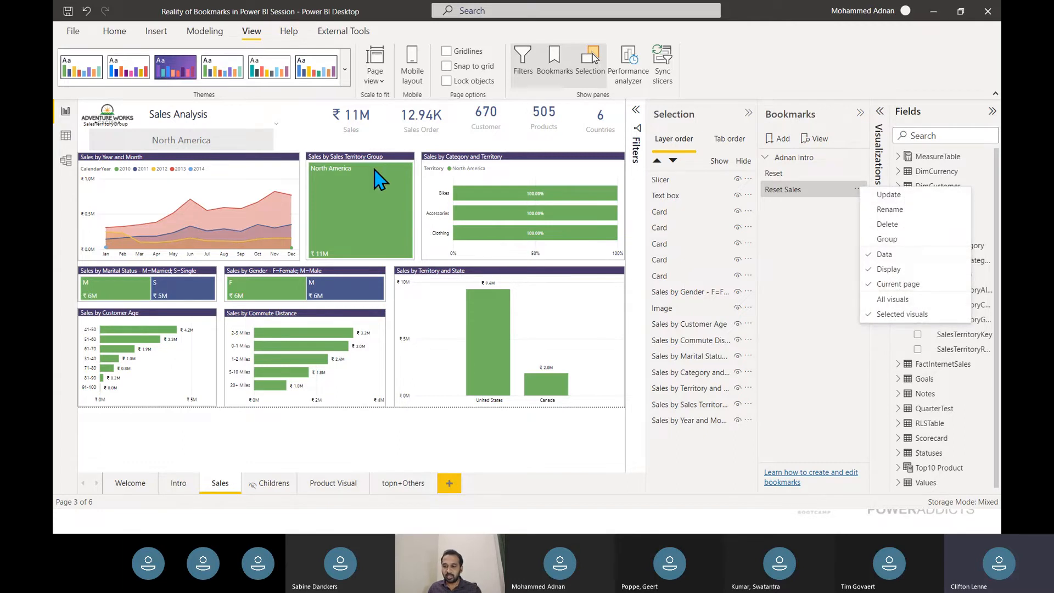
- Clear the SalesTerritoryGroup page filter and update Reset Sales with Sales by Sales Territory Group and Sales by Category and Territory selected
left_click(637, 148)
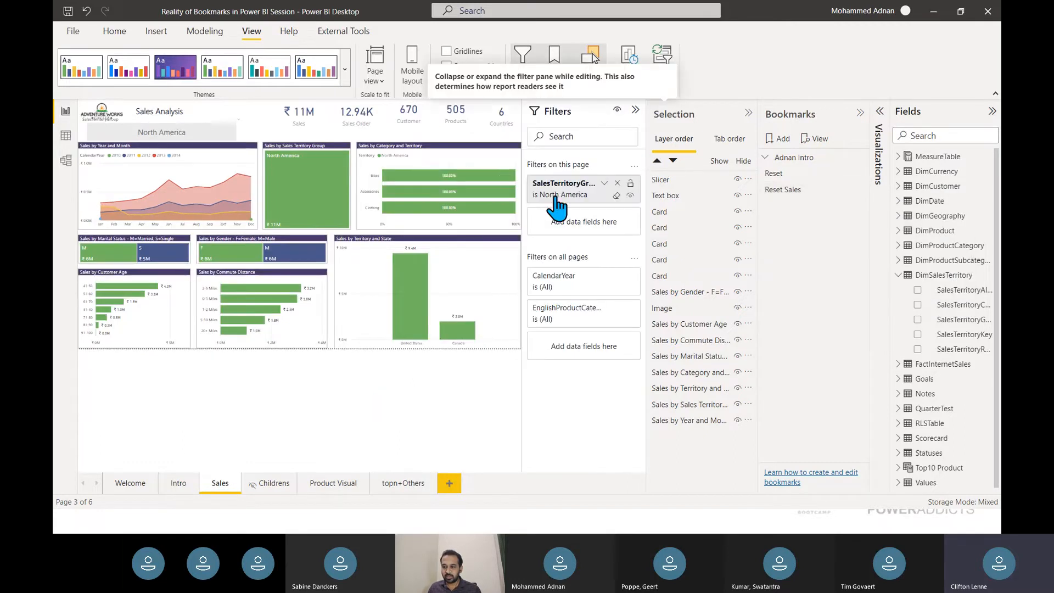
left_click(617, 195)
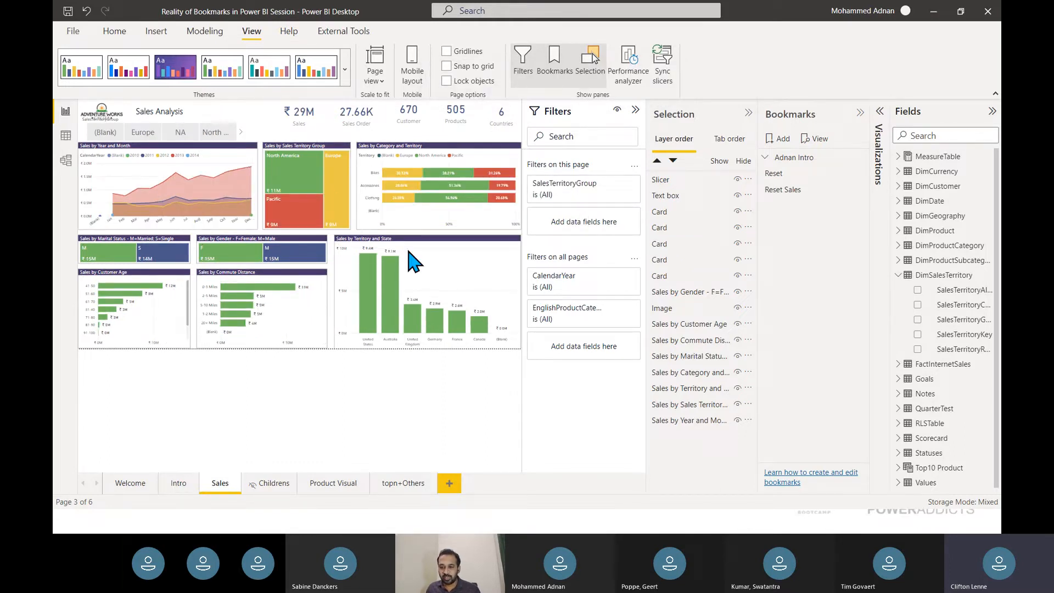
mouse_move(314, 147)
left_click(286, 146)
left_click(371, 146, "ctrl")
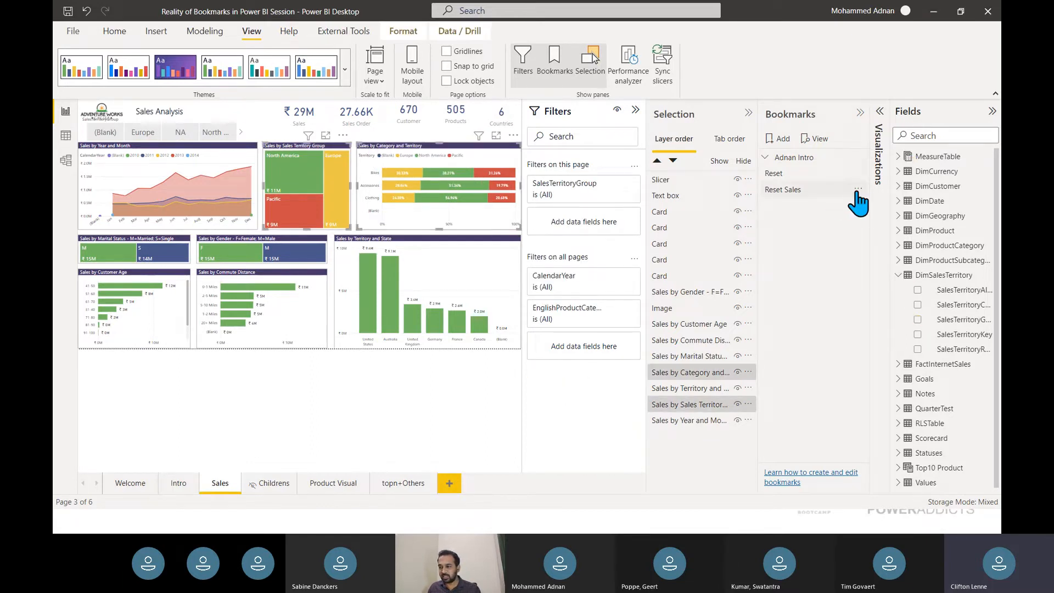
left_click(857, 190)
left_click(883, 196)
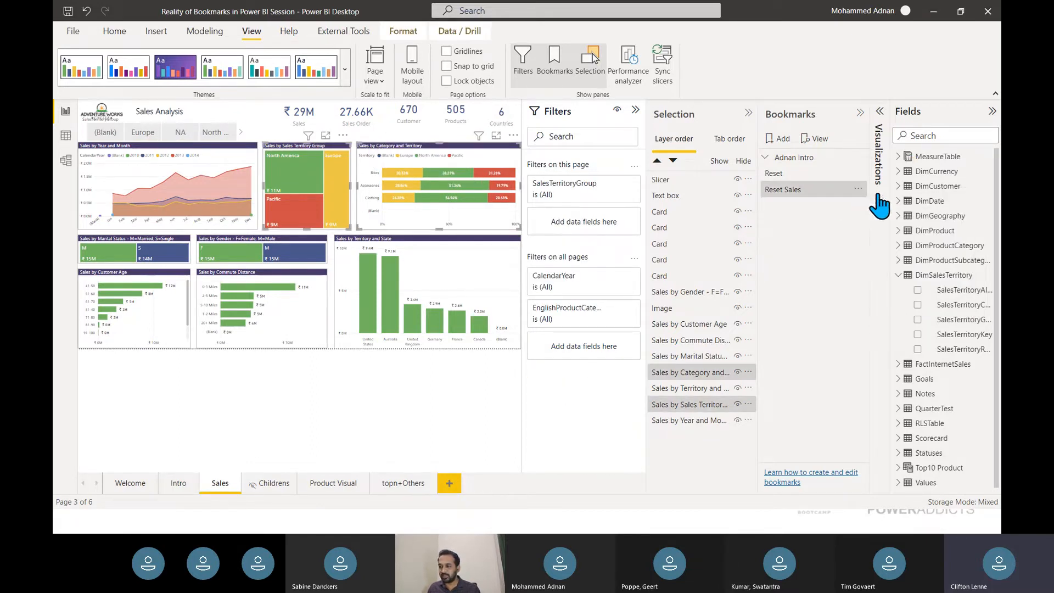
- Turn off the Current page option for the Reset Sales bookmark and update the bookmark
left_click(858, 190)
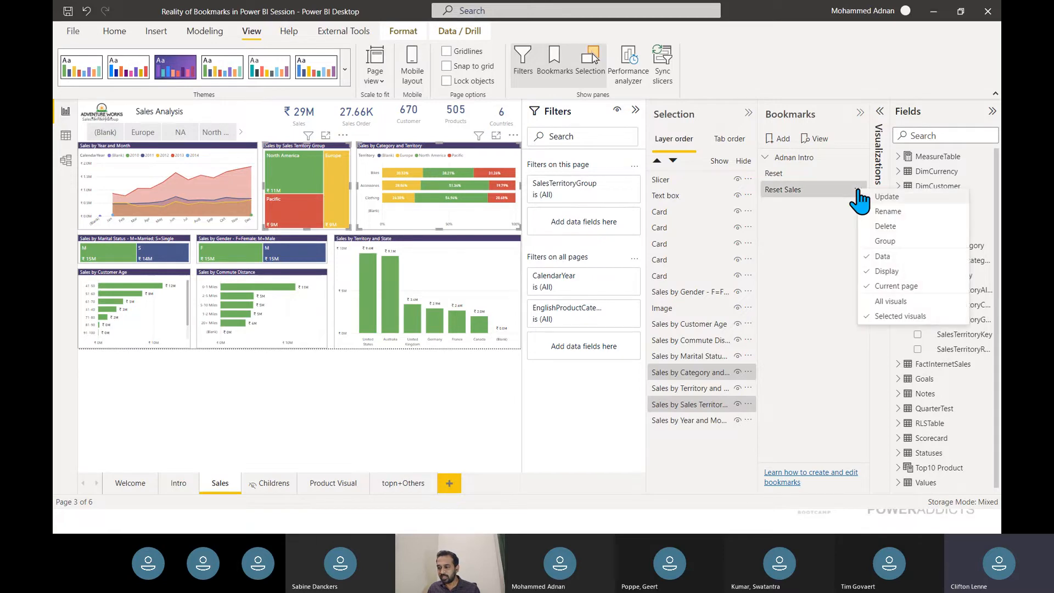
left_click(880, 288)
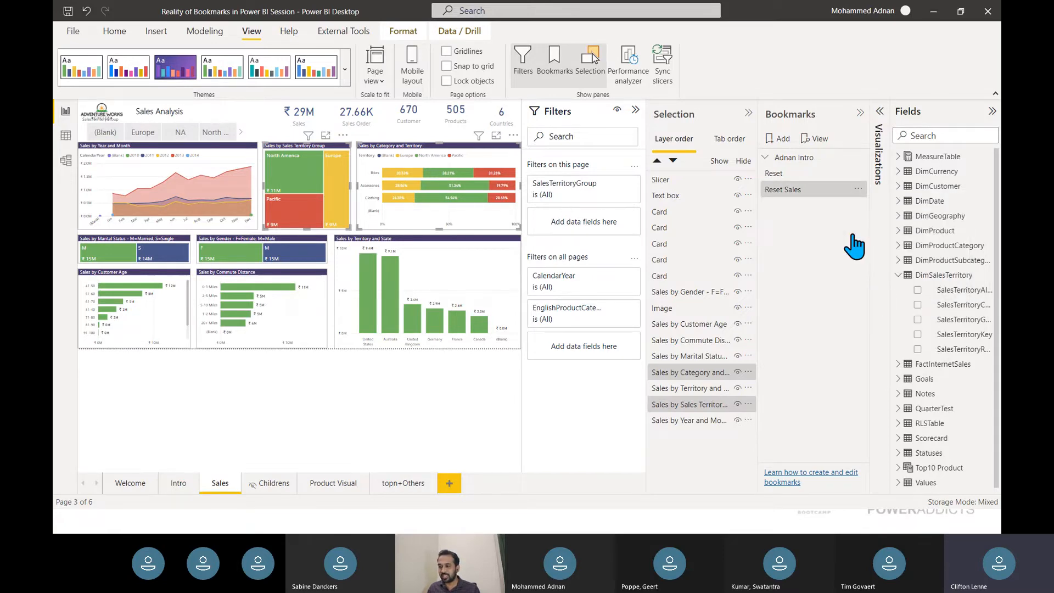
left_click(858, 190)
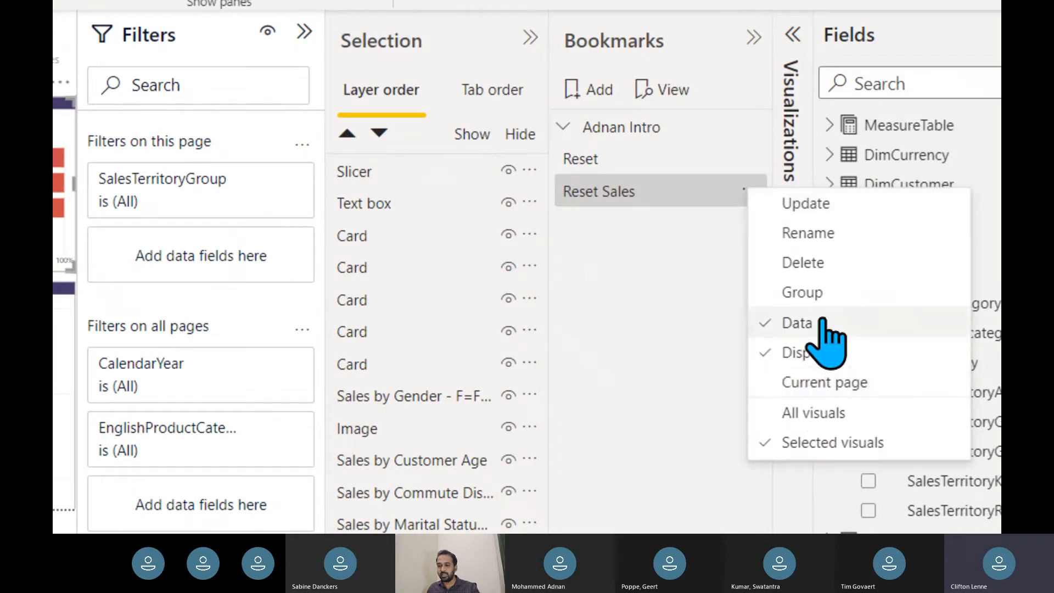
left_click(836, 206)
left_click(748, 189)
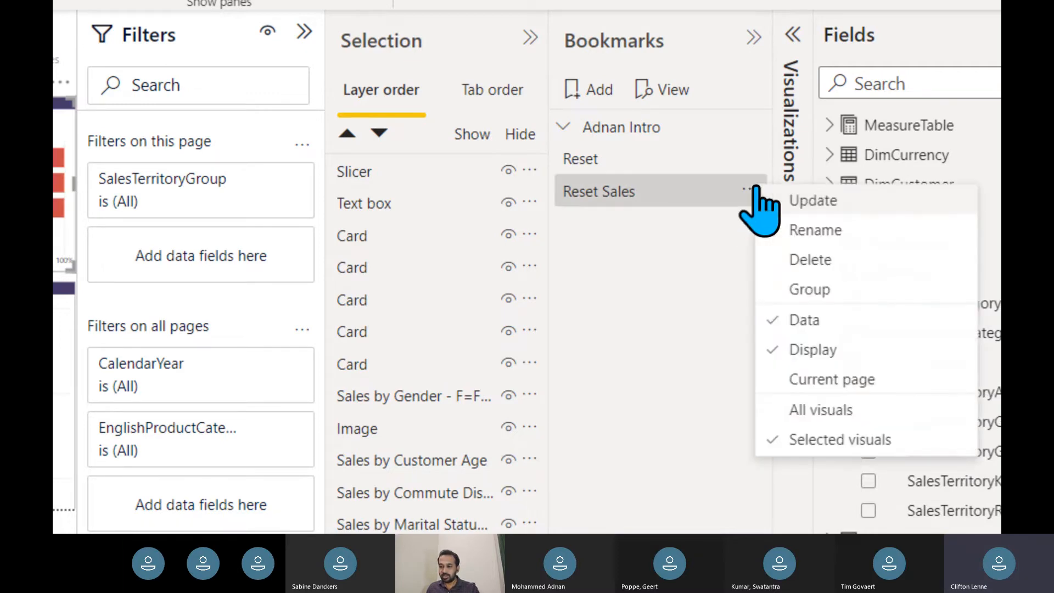
left_click(824, 202)
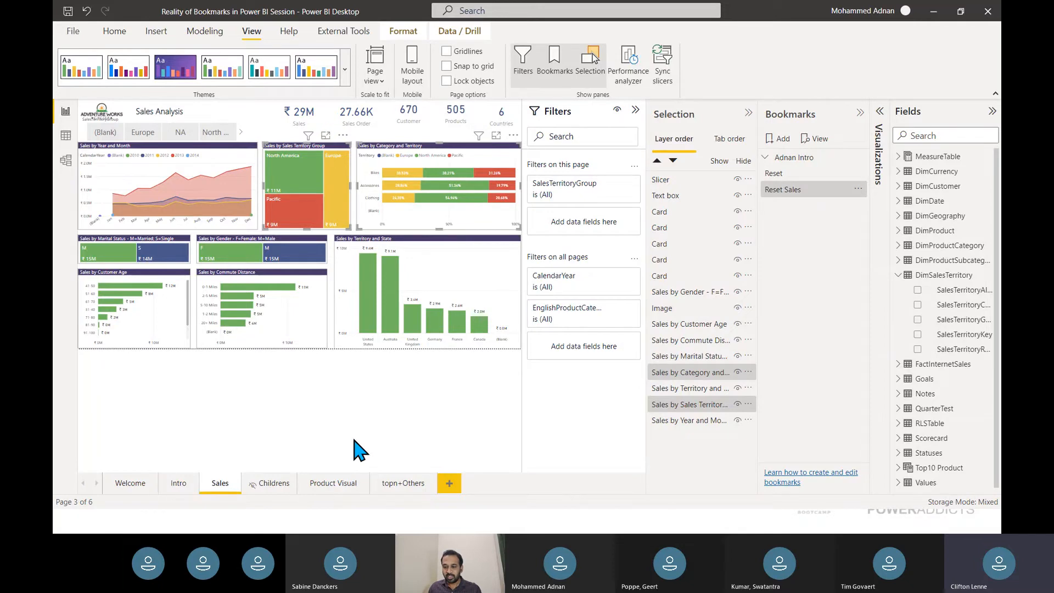
- Filter the Sales page to Europe with the territory slicer and try the Reset Sales bookmark on it
left_click(327, 483)
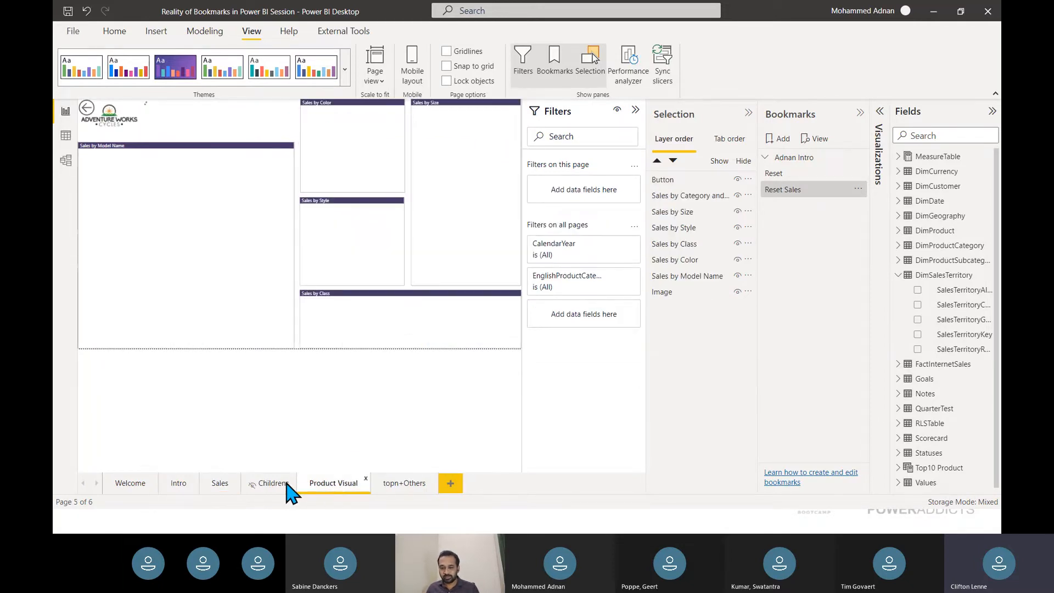
left_click(220, 483)
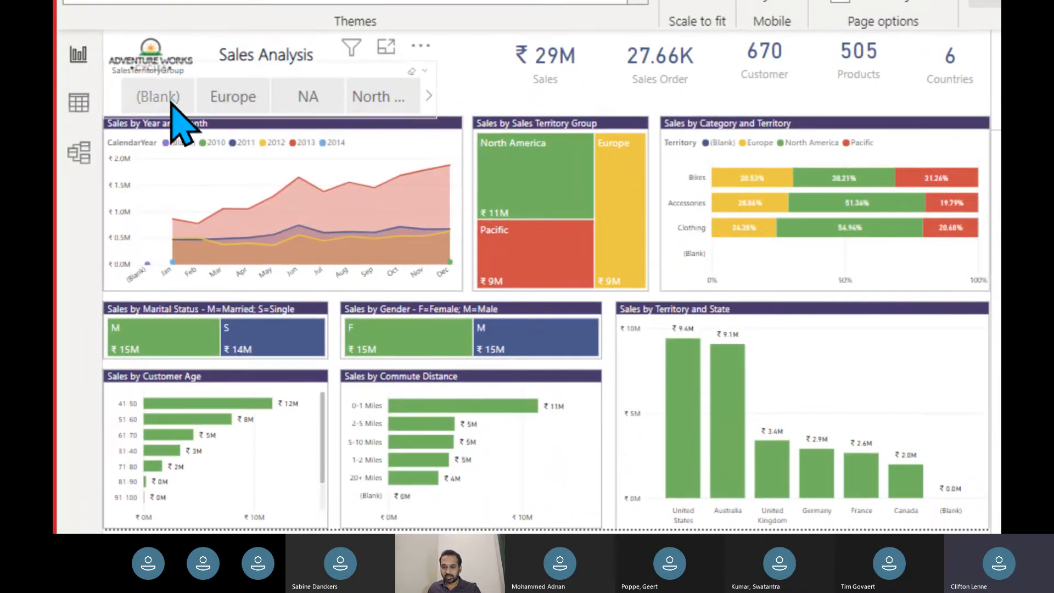
left_click(248, 97)
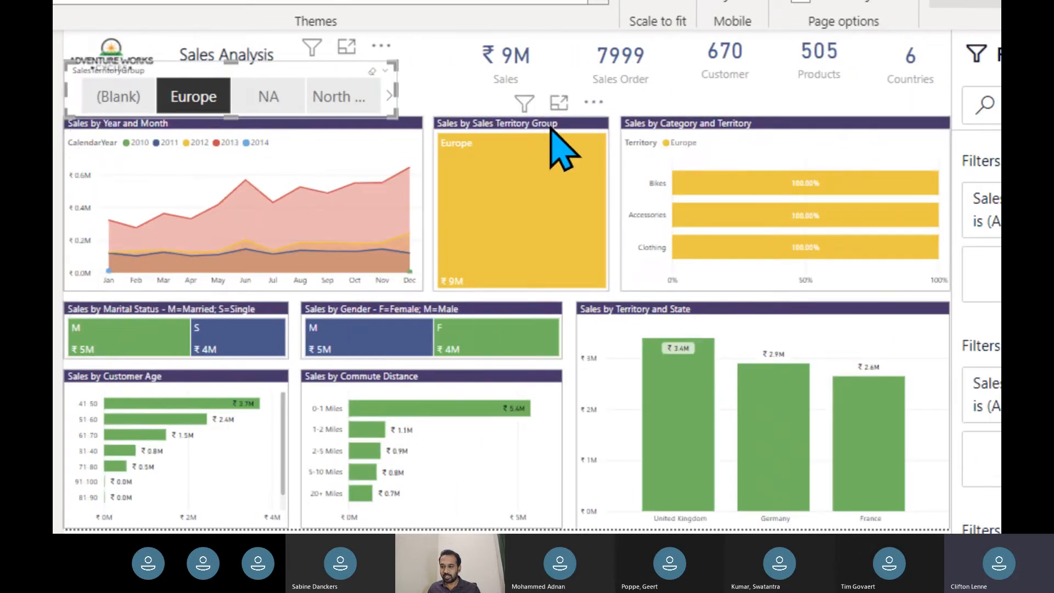
left_click(631, 128)
left_click(706, 141)
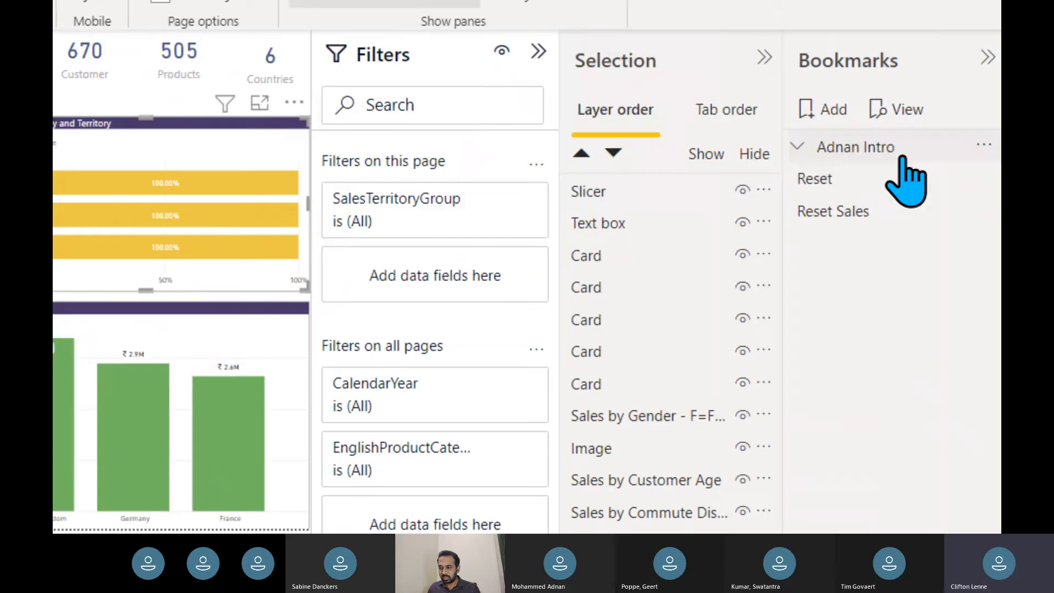
left_click(868, 213)
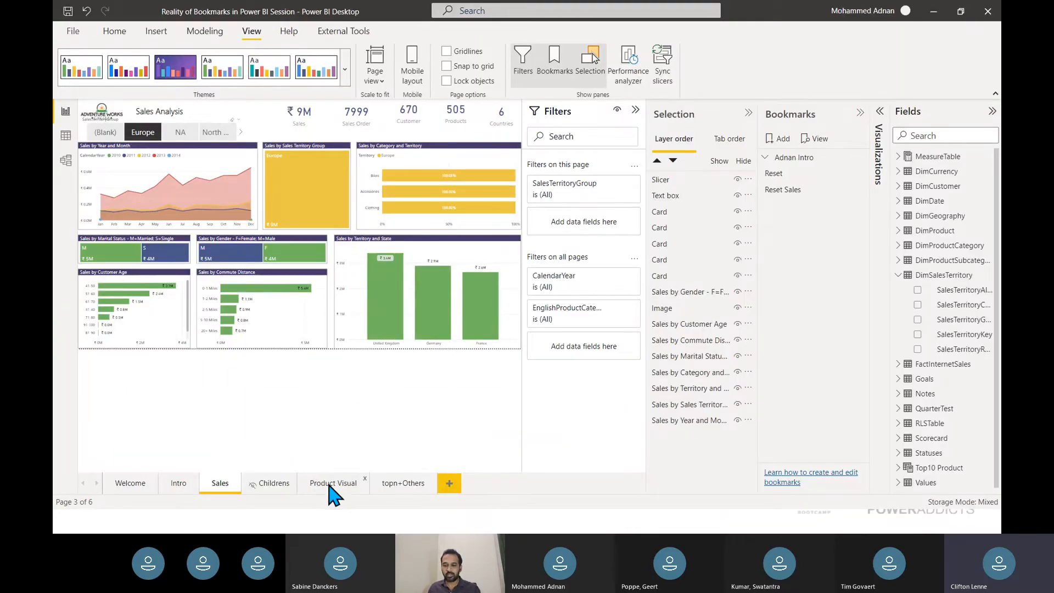
- Apply the Reset Sales bookmark from the Product Visual page to test whether it switches pages
left_click(329, 486)
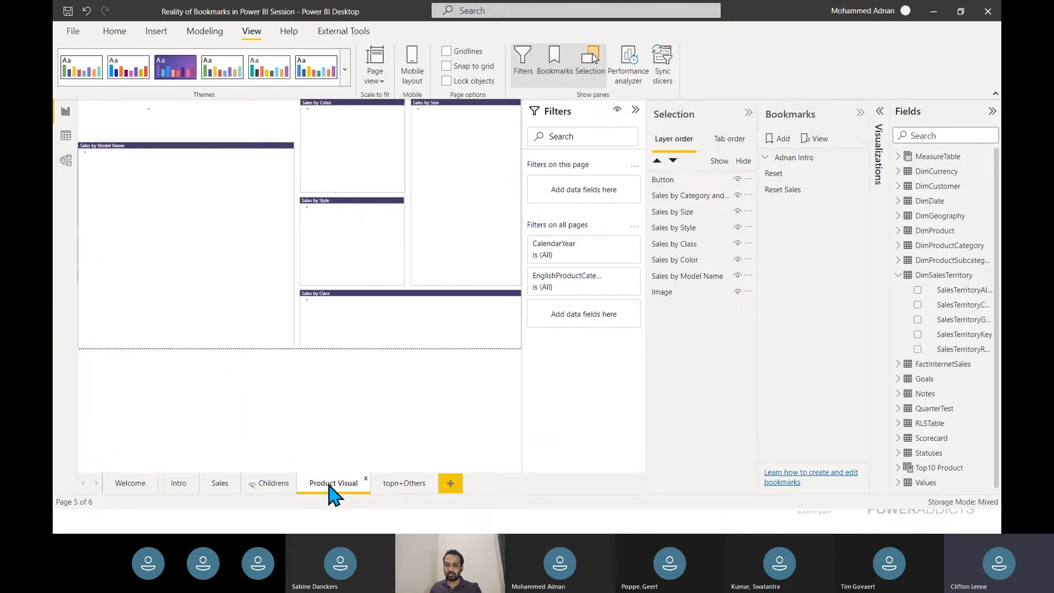
left_click(787, 190)
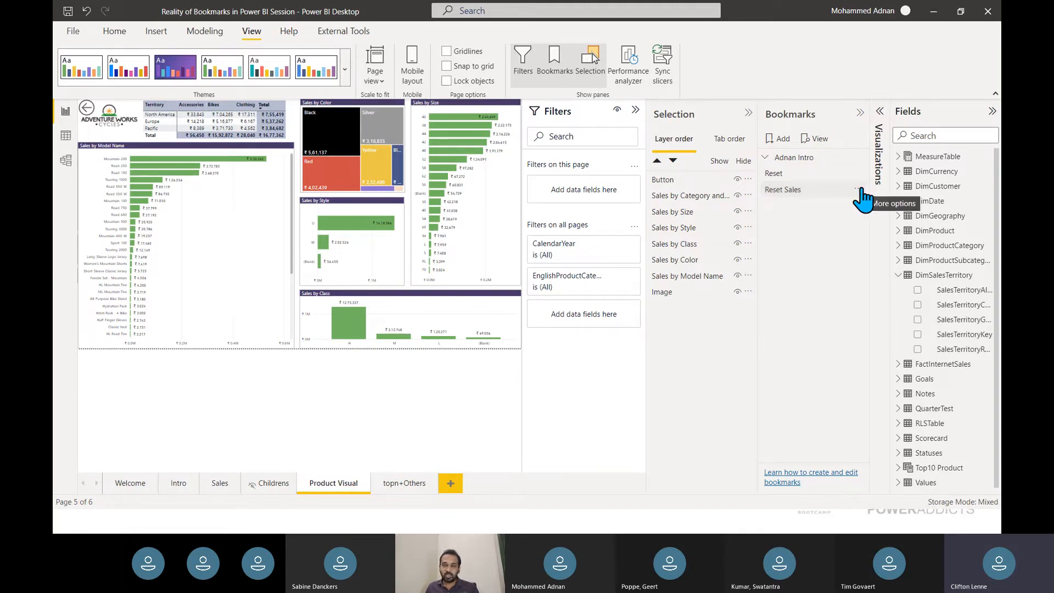
left_click(800, 197)
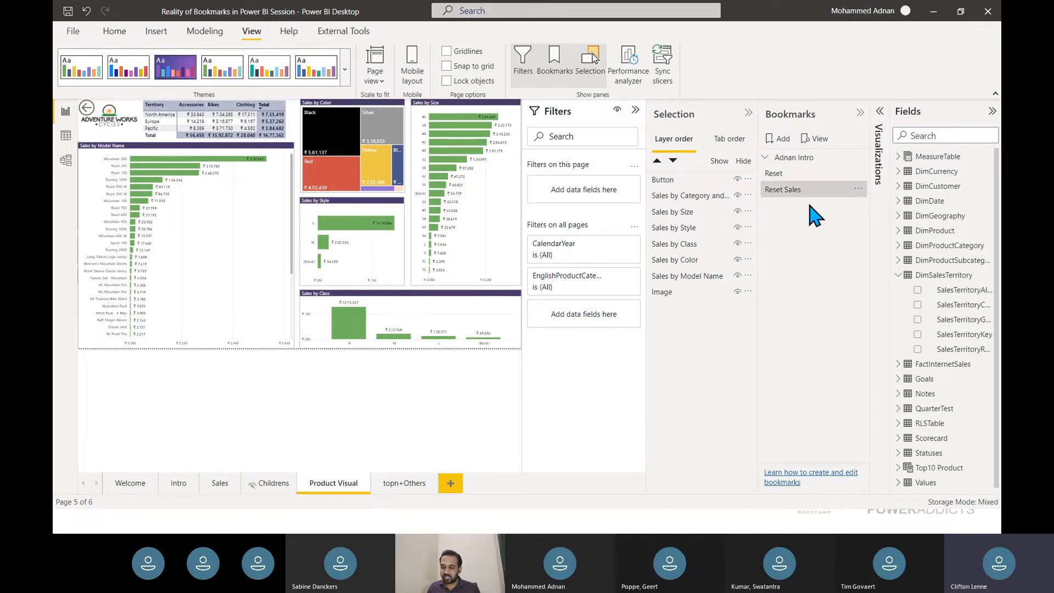
- Return to the Sales page and clear the Europe selection in the territory slicer
left_click(220, 484)
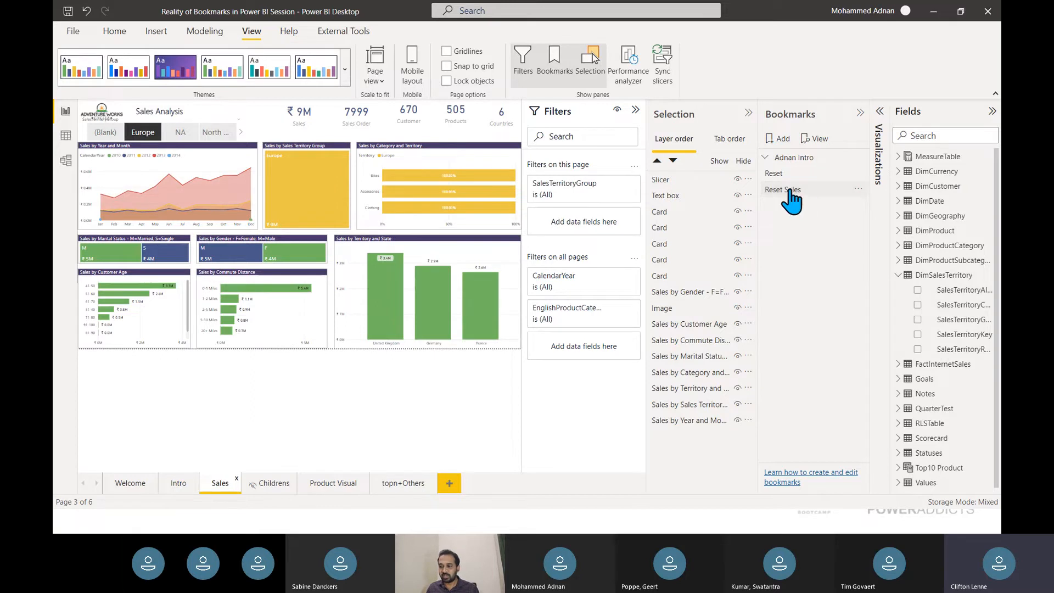
left_click(856, 190)
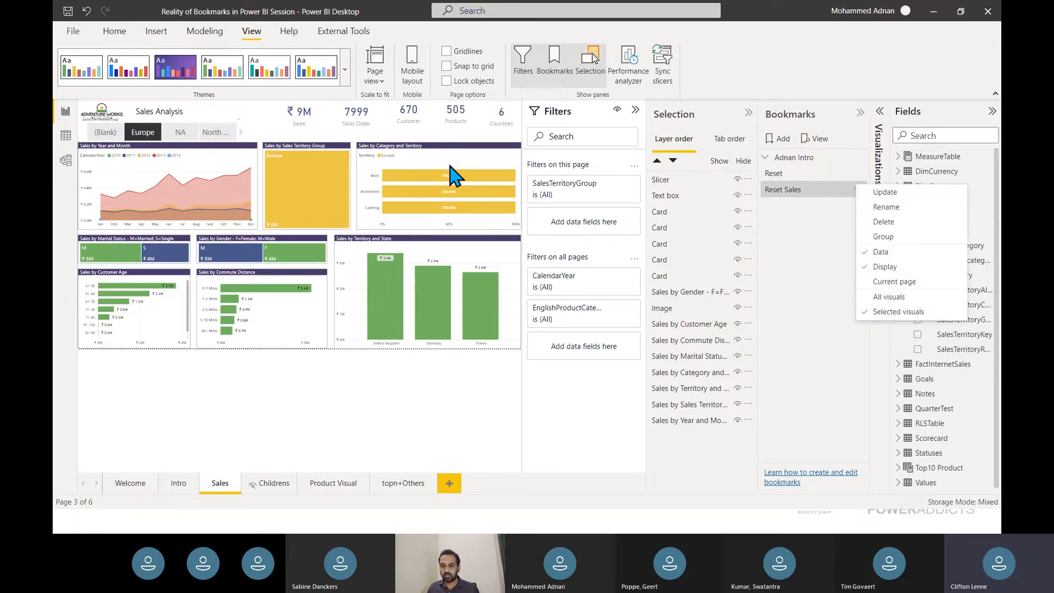
left_click(144, 132)
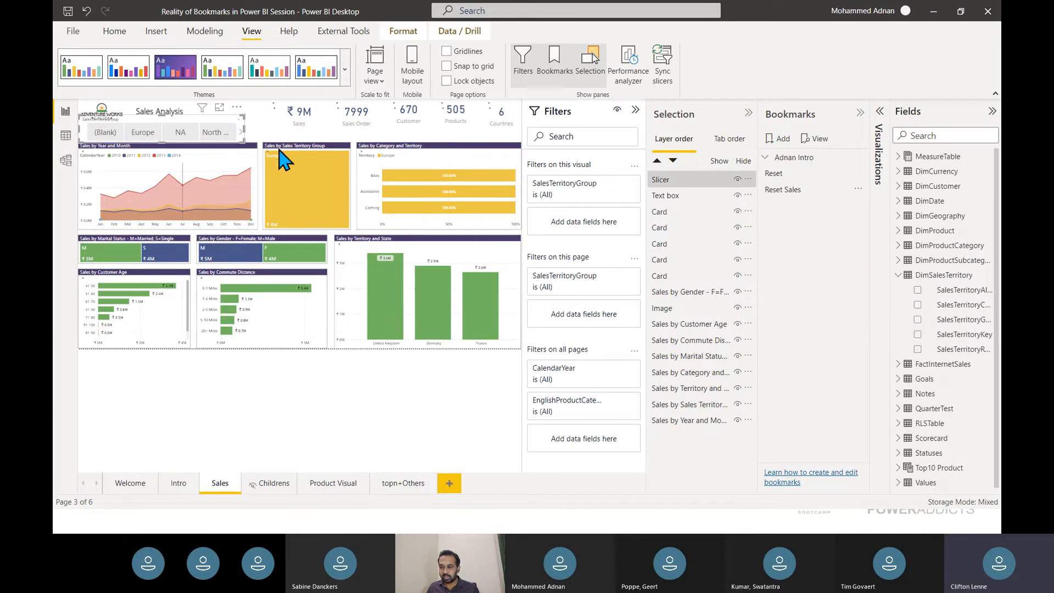
left_click(857, 188)
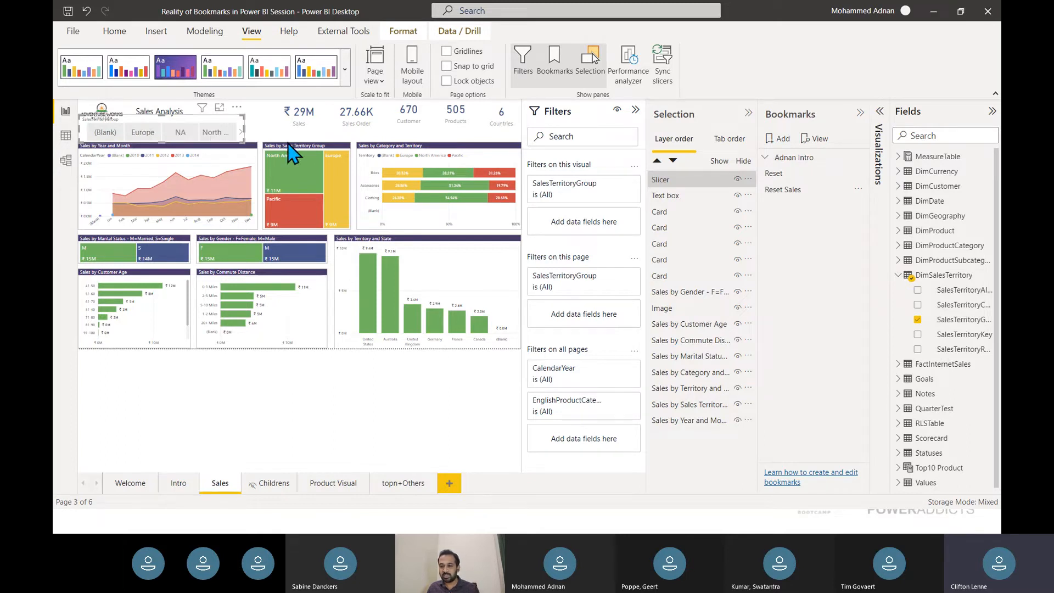
- Select the territory slicer with Sales by Sales Territory Group and Sales by Category and Territory, and update the Reset Sales bookmark
left_click(325, 152)
left_click(387, 158)
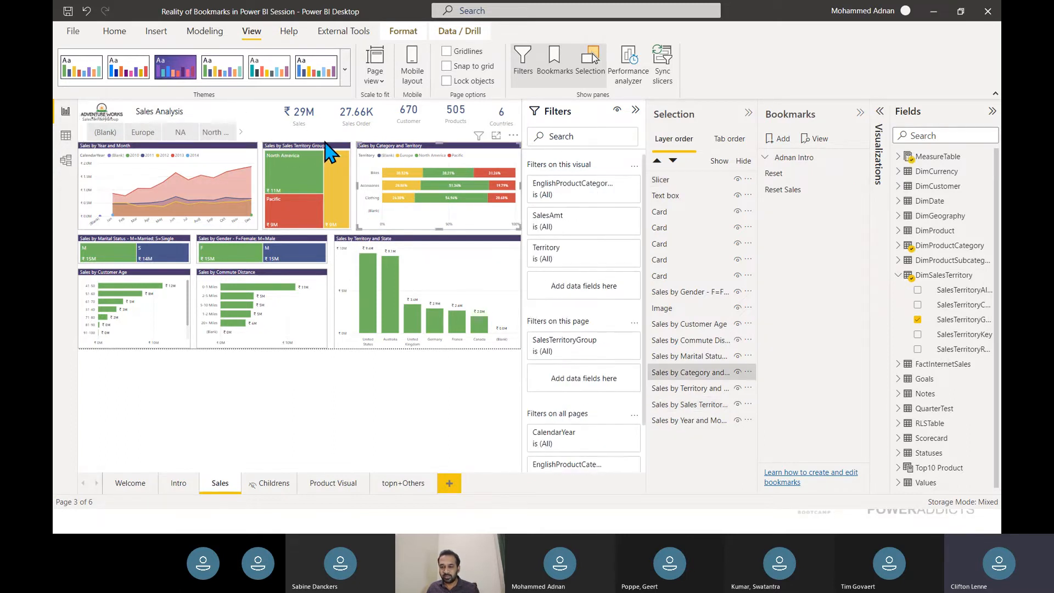
left_click(297, 148, "ctrl")
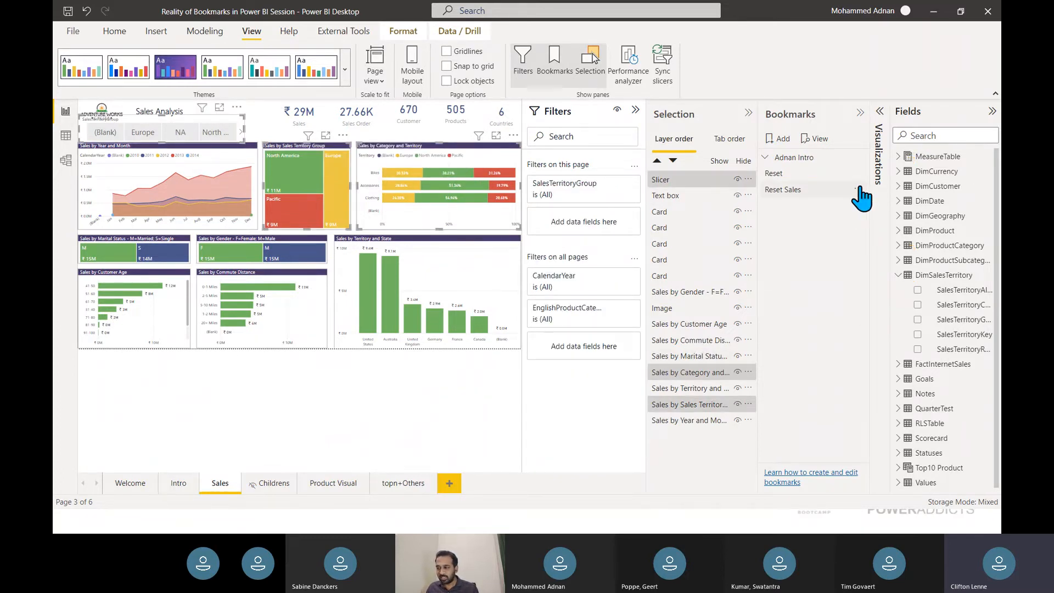
left_click(860, 189)
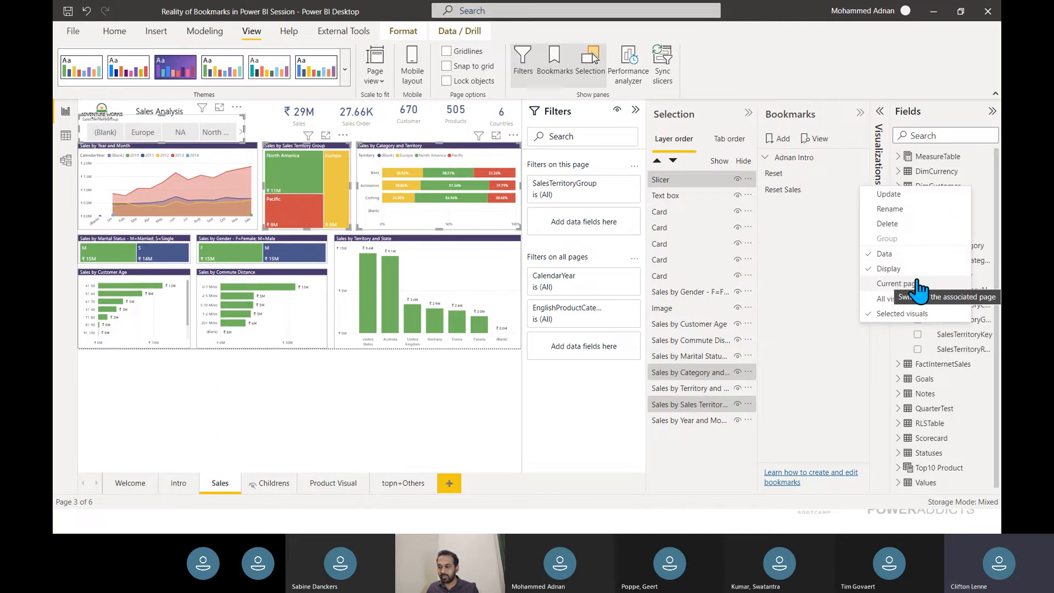
left_click(894, 196)
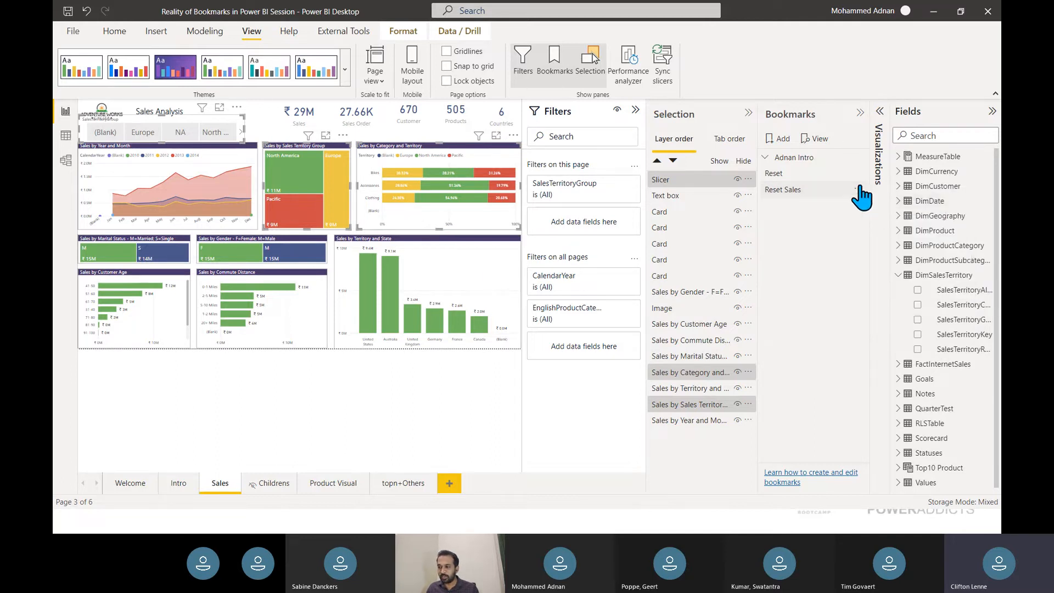
left_click(858, 189)
left_click(887, 197)
left_click(859, 190)
left_click(884, 196)
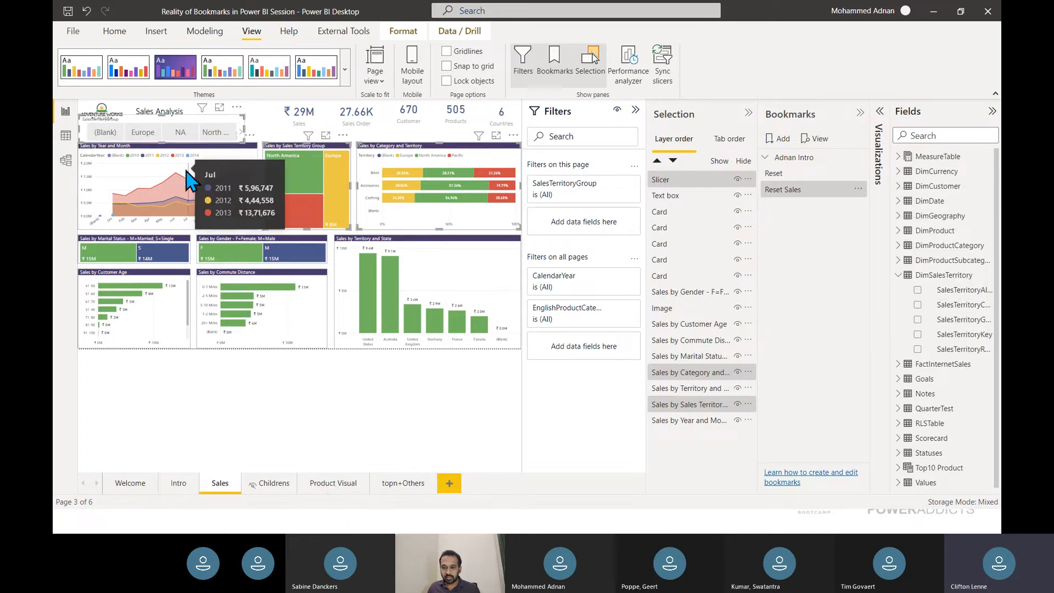
- Test the updated Reset Sales bookmark by filtering the slicer to Europe and applying the bookmark
left_click(262, 130)
left_click(255, 130)
left_click(151, 135)
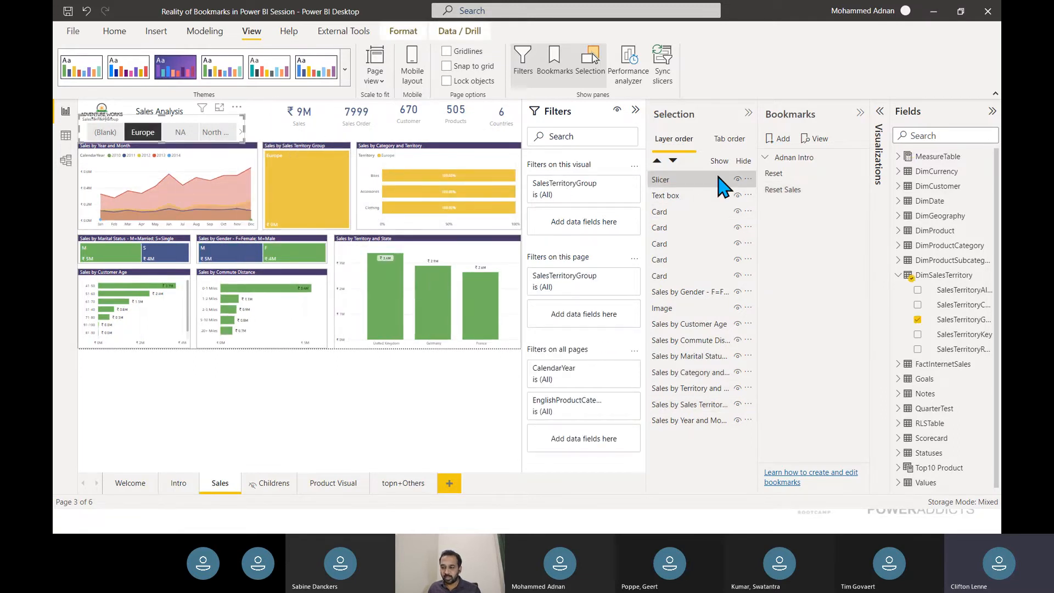
left_click(801, 193)
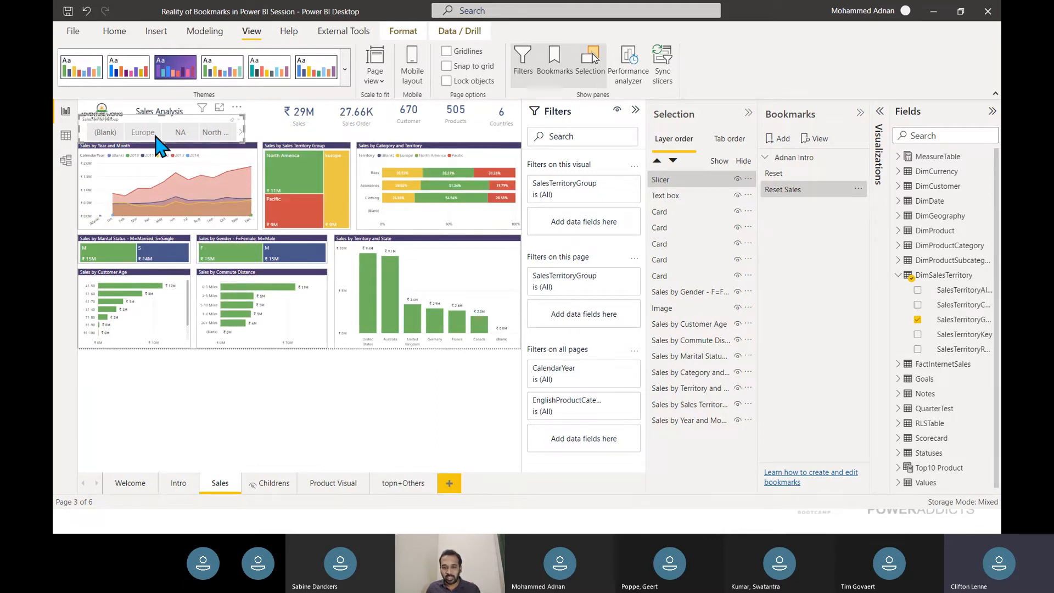
- Apply Reset Sales from the Product Visual page, then return to the Sales page to inspect the Sales by Sales Territory Group chart
left_click(332, 486)
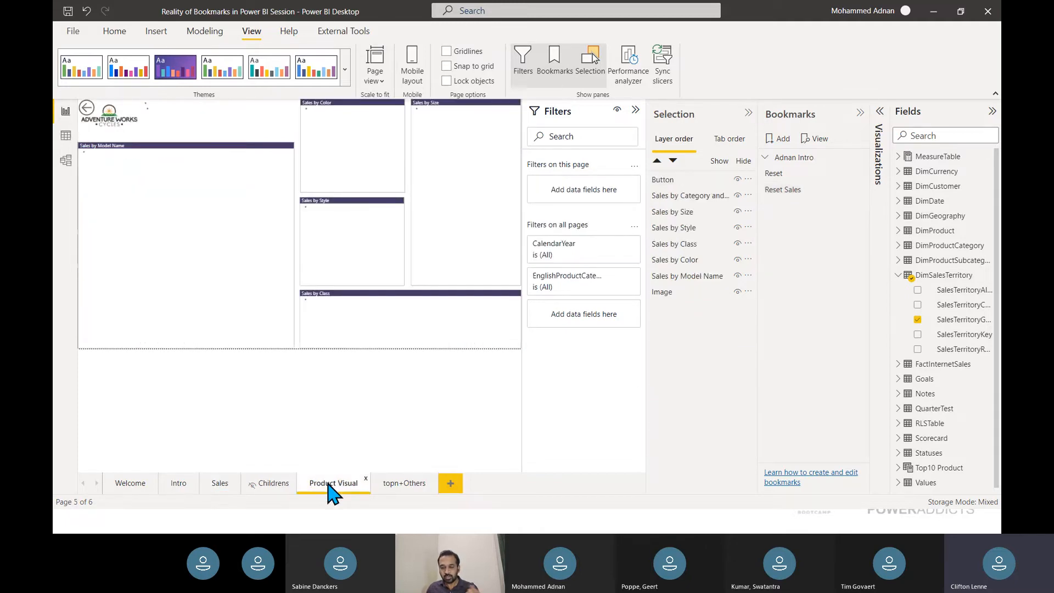
left_click(791, 190)
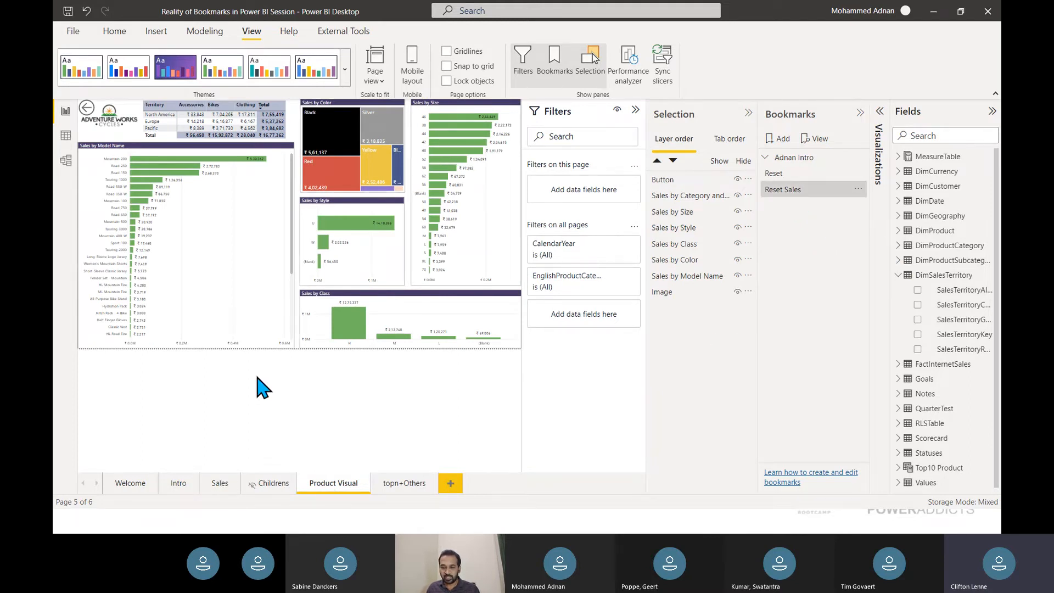
left_click(220, 484)
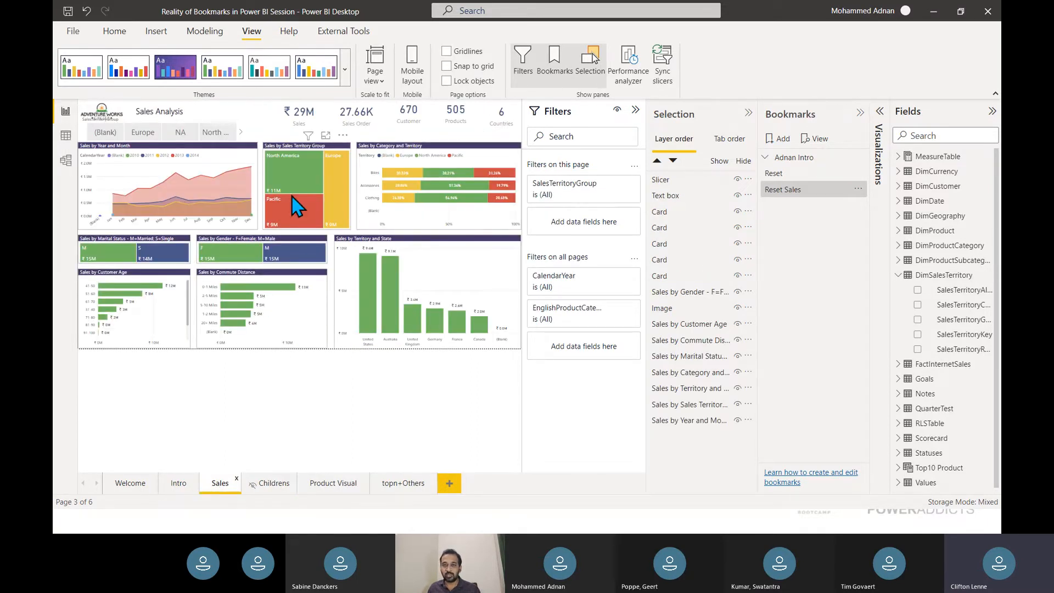
mouse_move(292, 195)
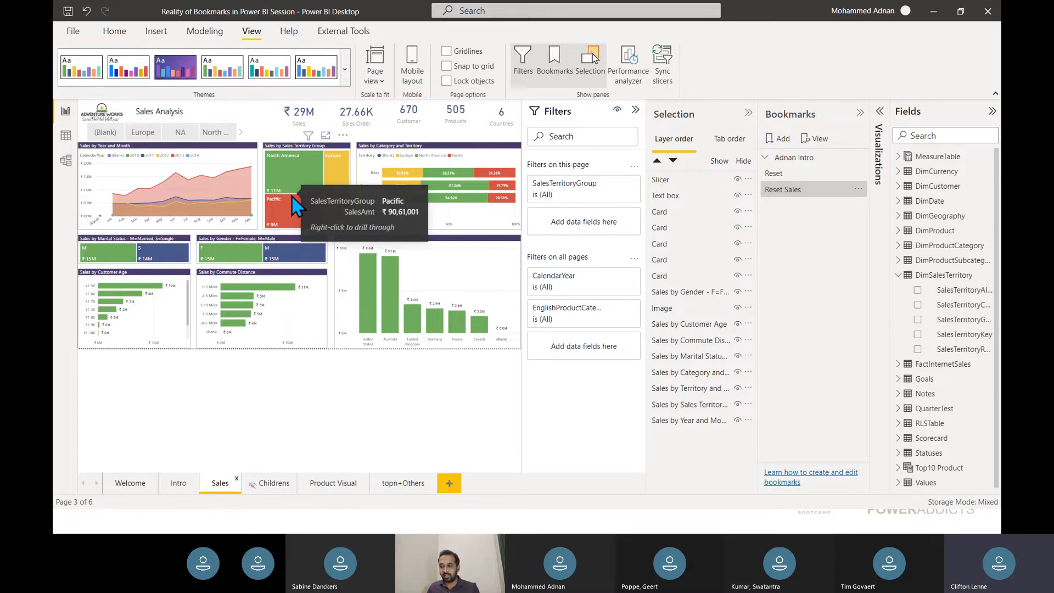
- Check the Reset Sales bookmark's options, then add a new bookmark and name it Data
left_click(860, 189)
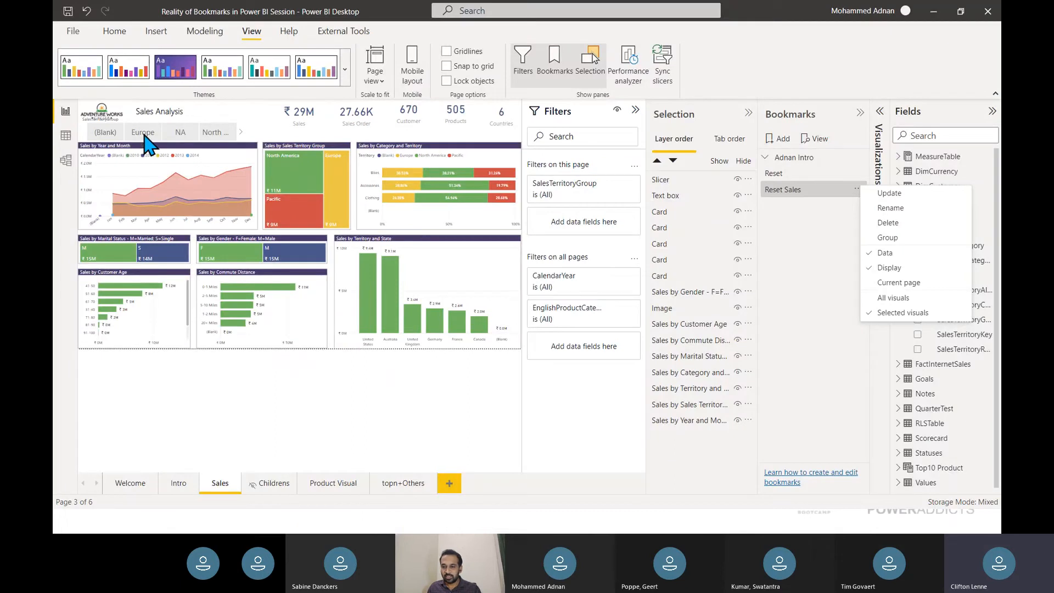
left_click(785, 145)
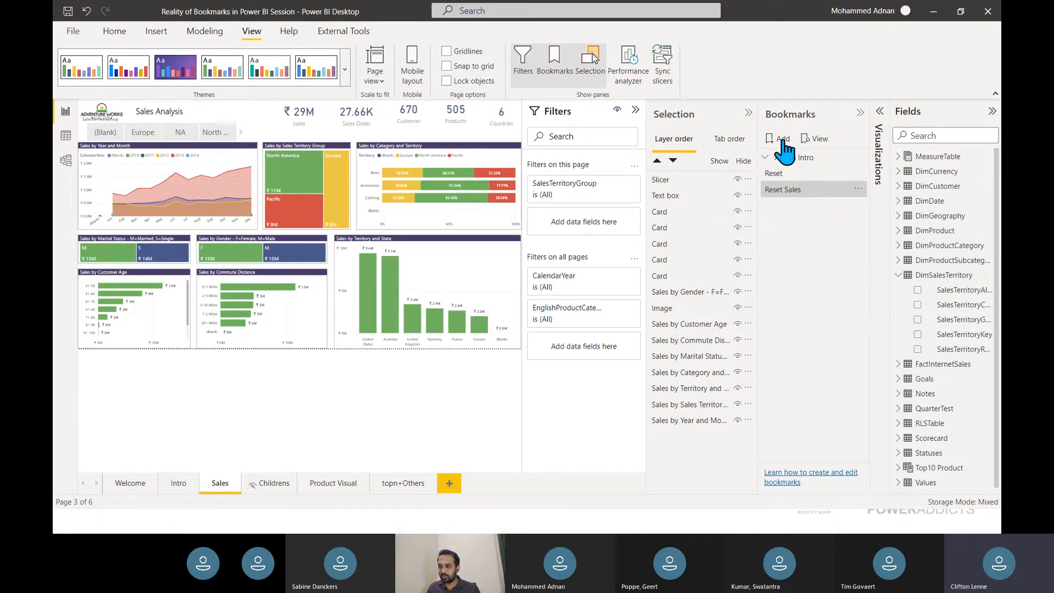
left_click(783, 142)
double_click(785, 208)
type("Data")
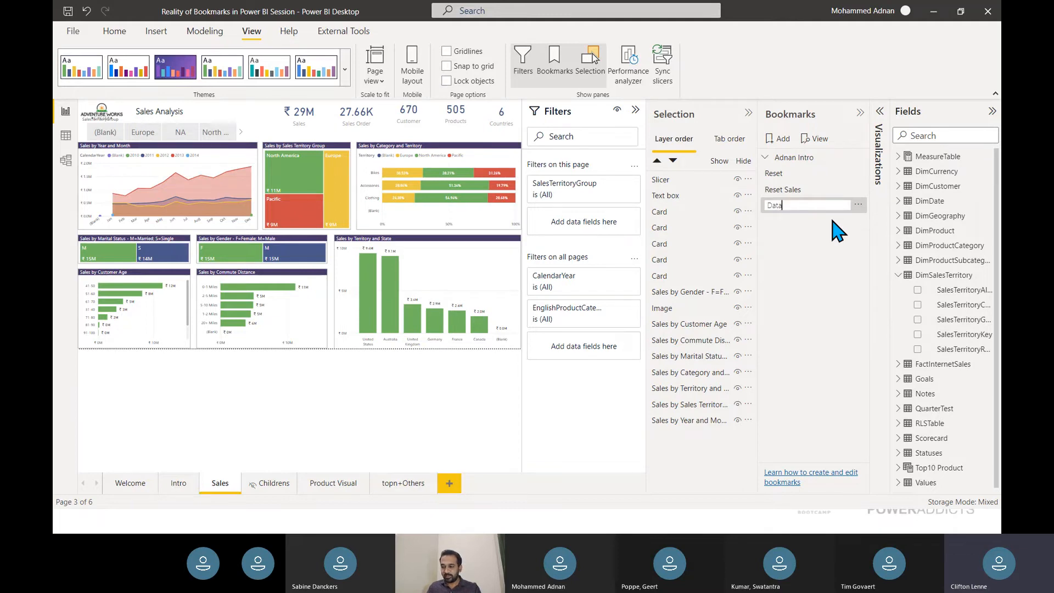
key("Return")
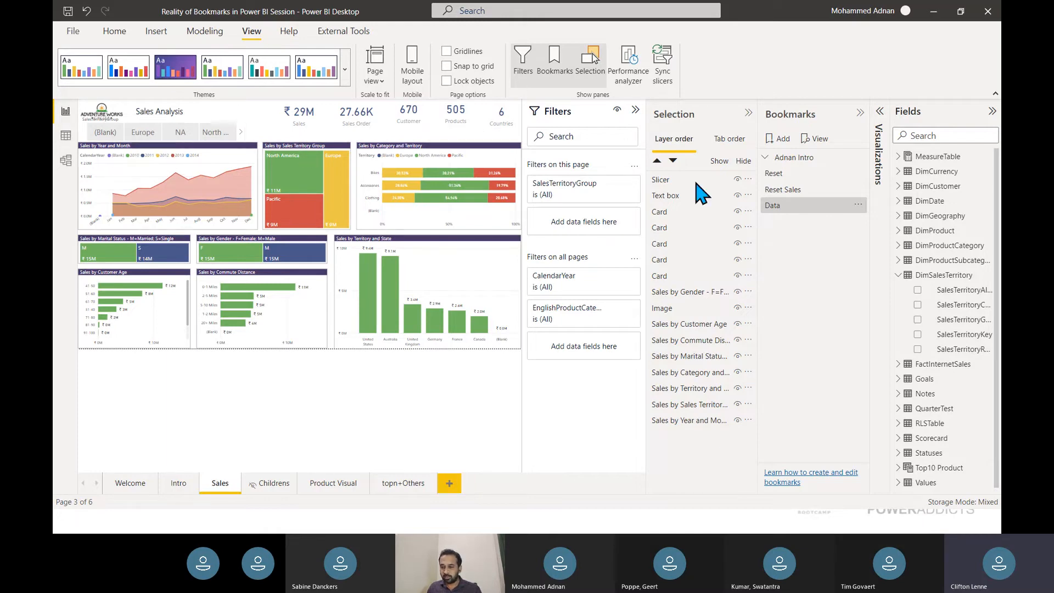
- Select the territory slicer, Sales by Sales Territory Group and Sales by Category and Territory, and set the Data bookmark to Selected visuals with Data off
left_click(194, 128)
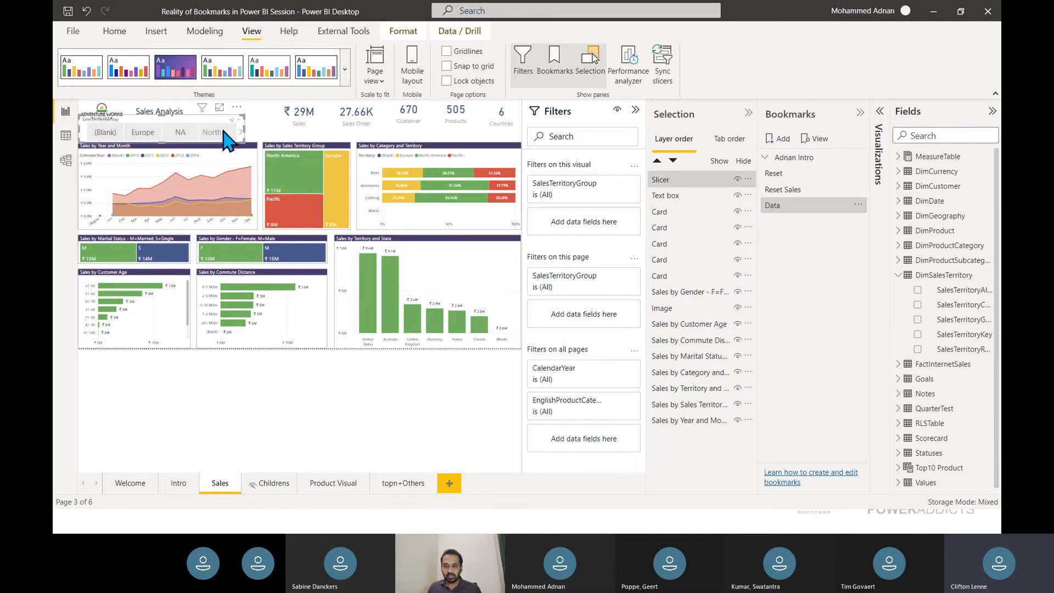
left_click(284, 155)
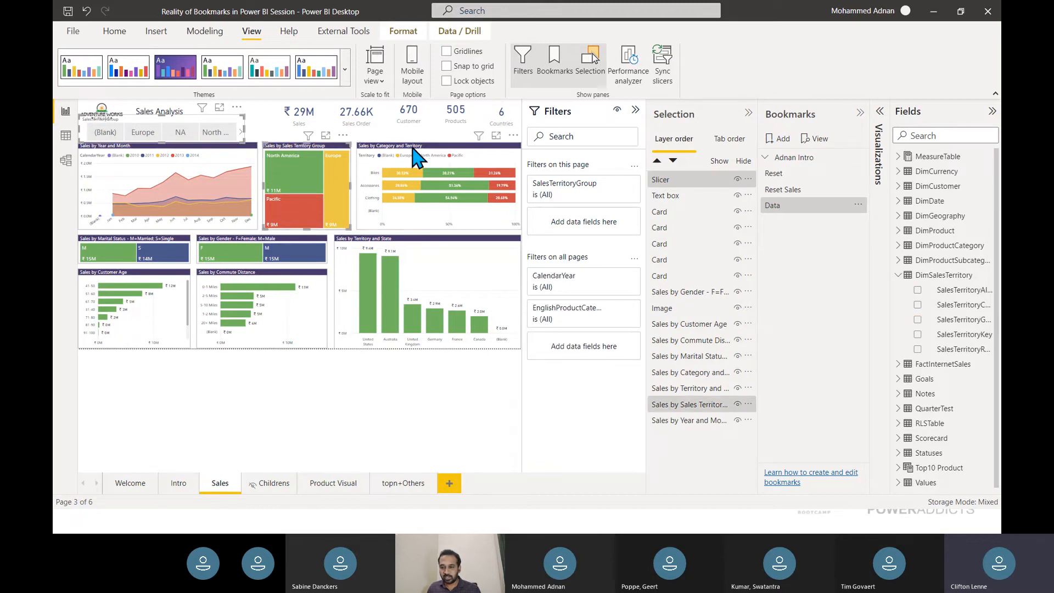
left_click(494, 147, "ctrl")
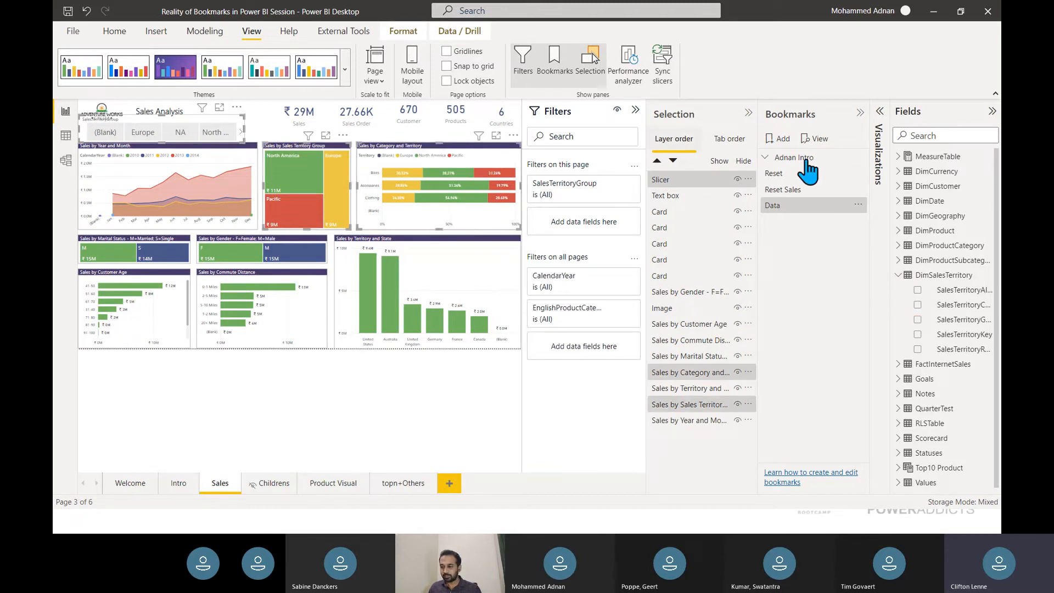
left_click(858, 206)
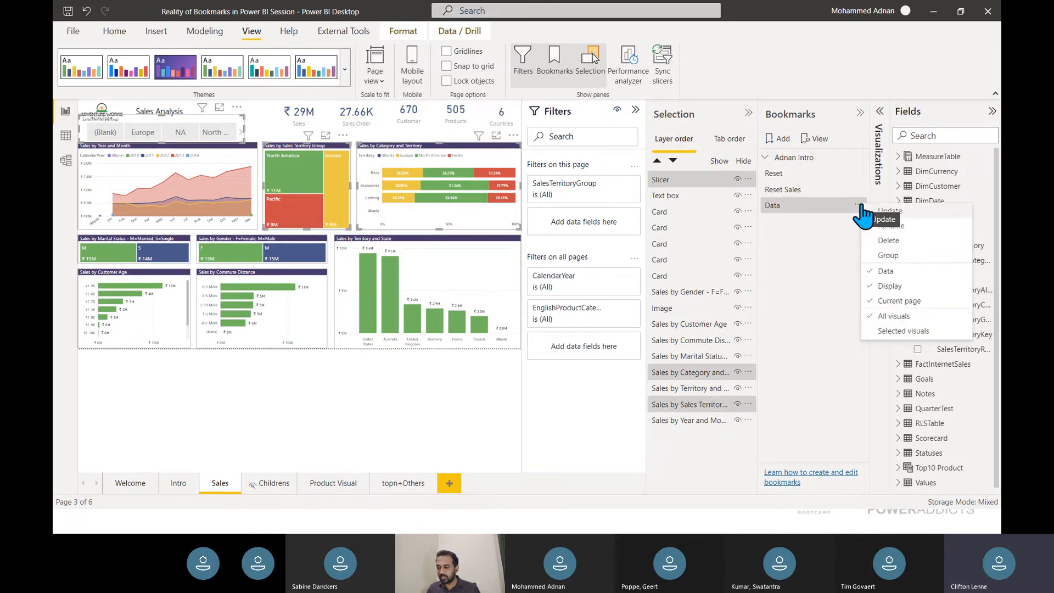
left_click(901, 272)
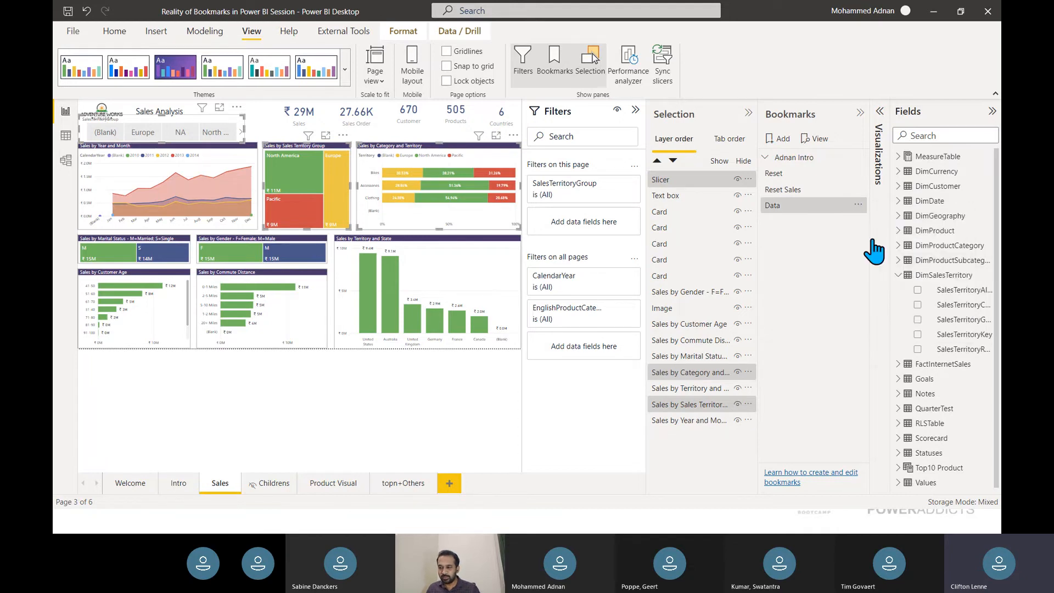
left_click(858, 205)
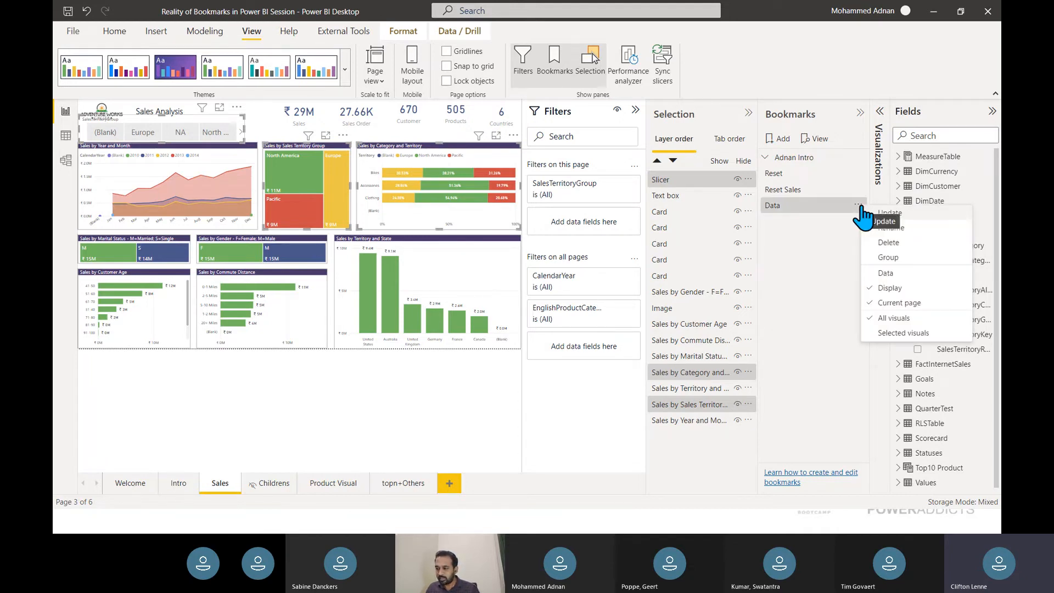
left_click(893, 333)
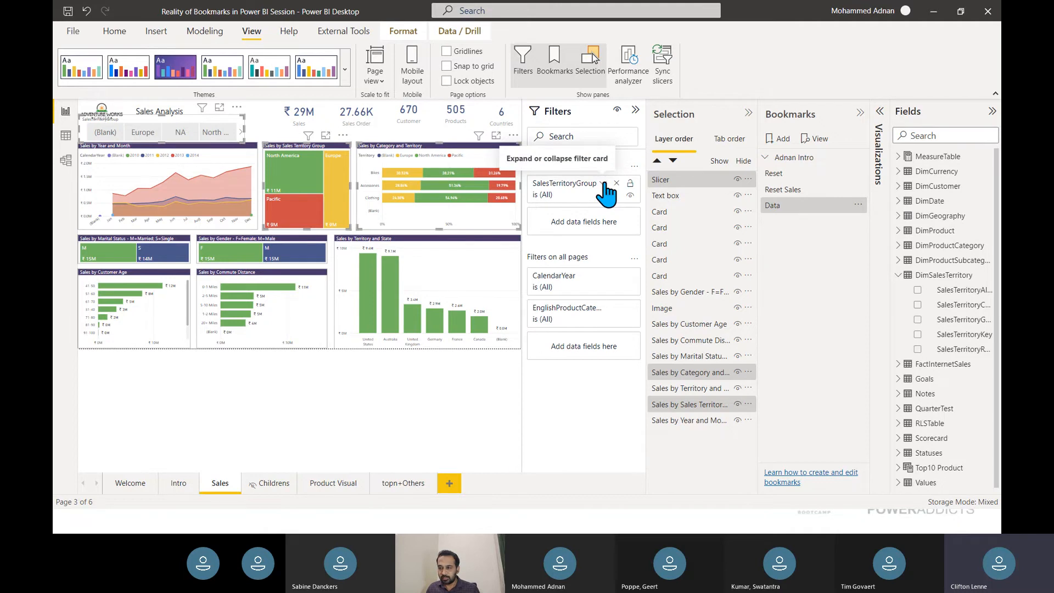
- Update the Data bookmark with the slicer and two territory charts selected, and recheck its options
left_click(858, 205)
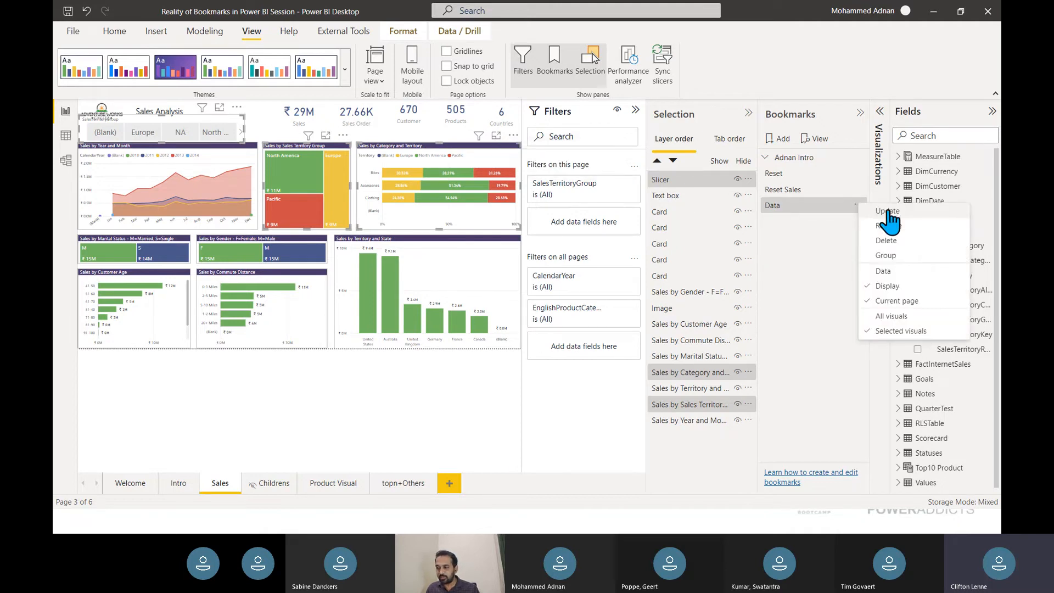
left_click(888, 211)
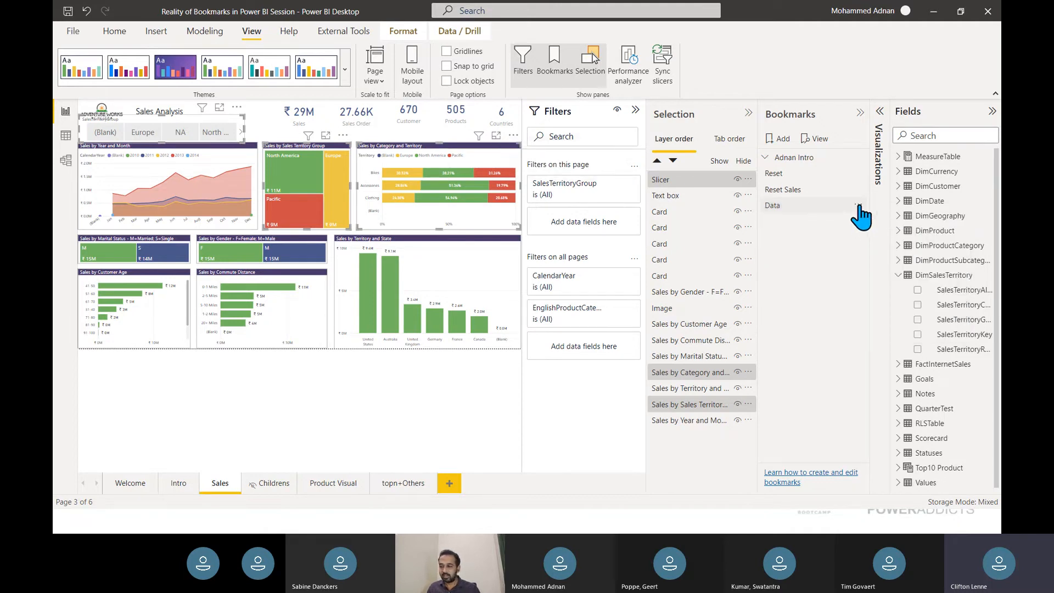
left_click(859, 206)
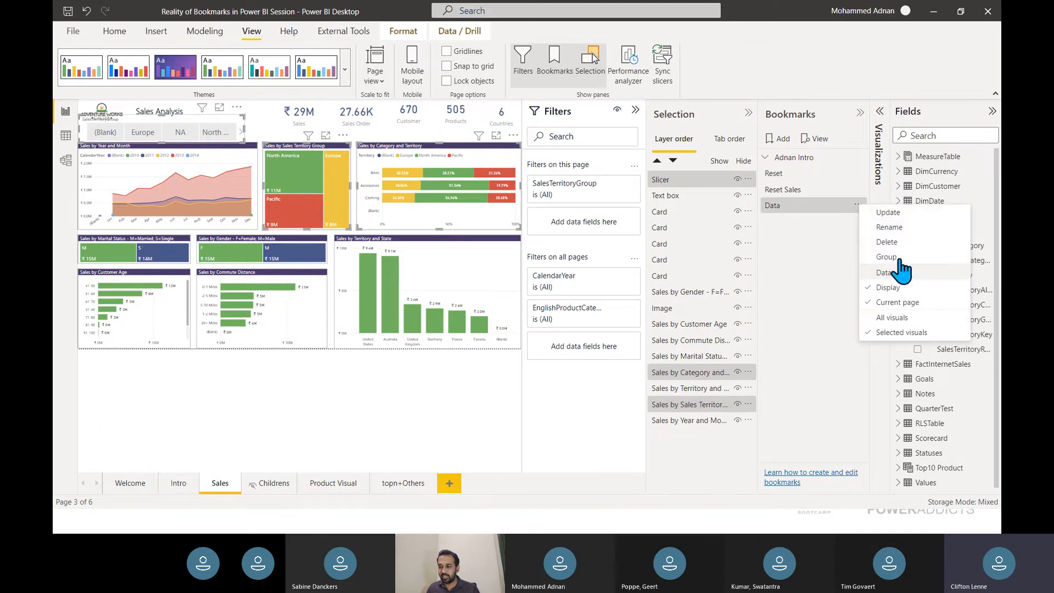
left_click(888, 213)
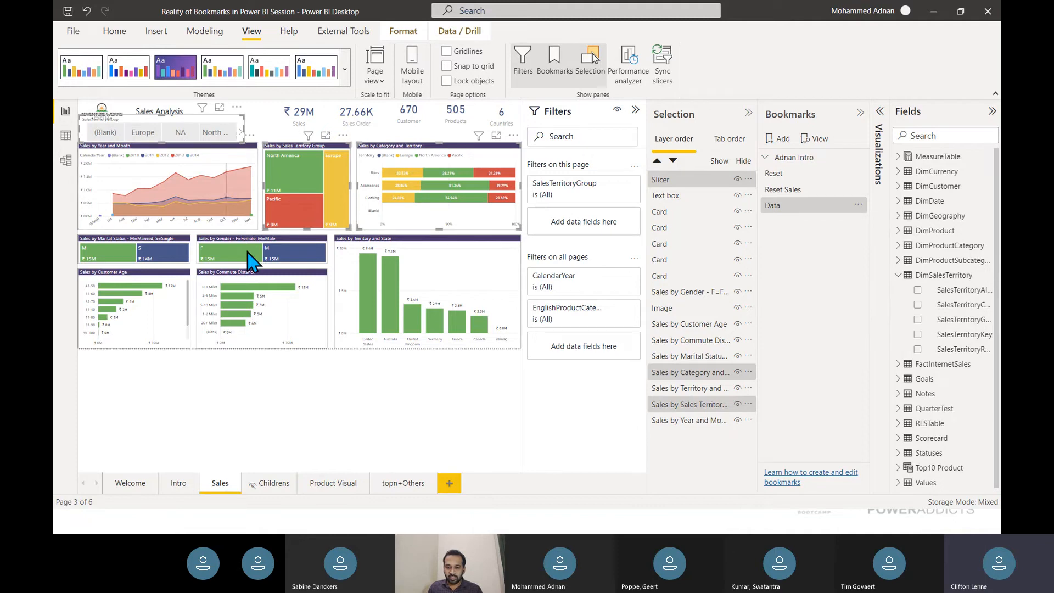
- Test the Data bookmark by filtering the slicer to Europe and applying the bookmark, then clear the Europe selection
left_click(147, 134)
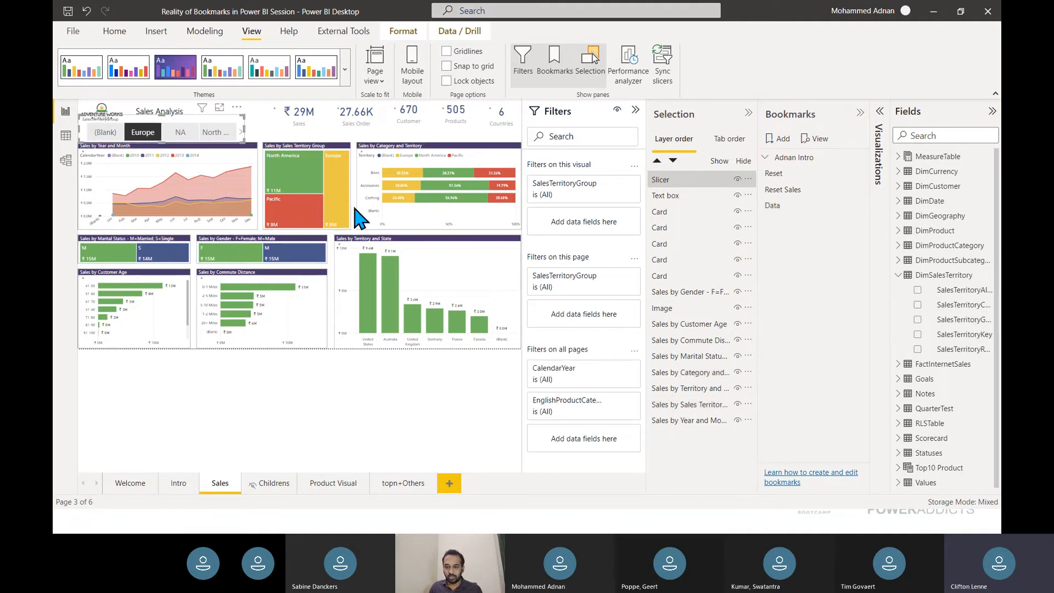
left_click(261, 122)
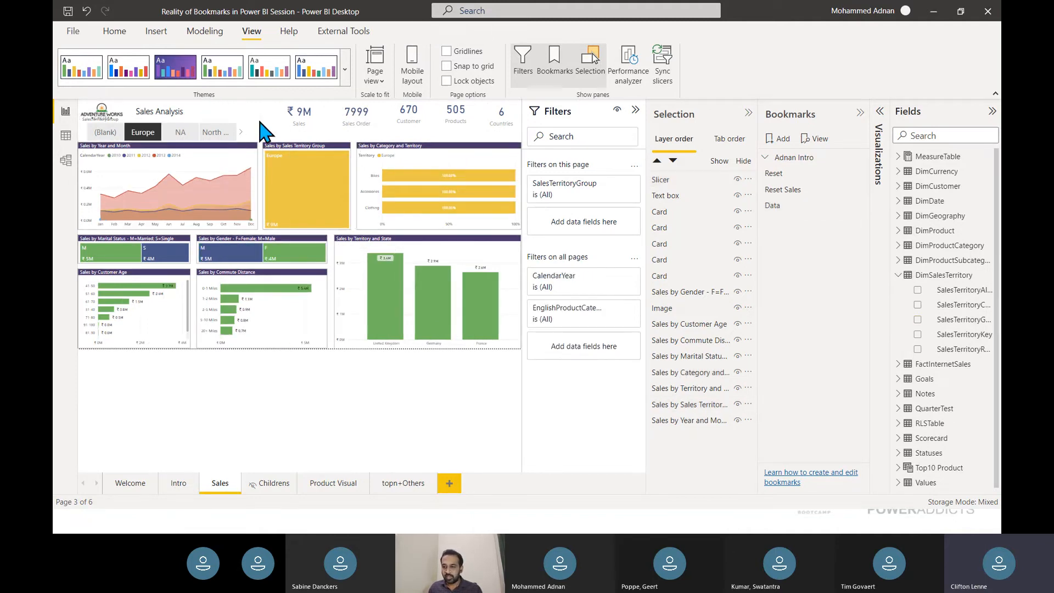
left_click(784, 202)
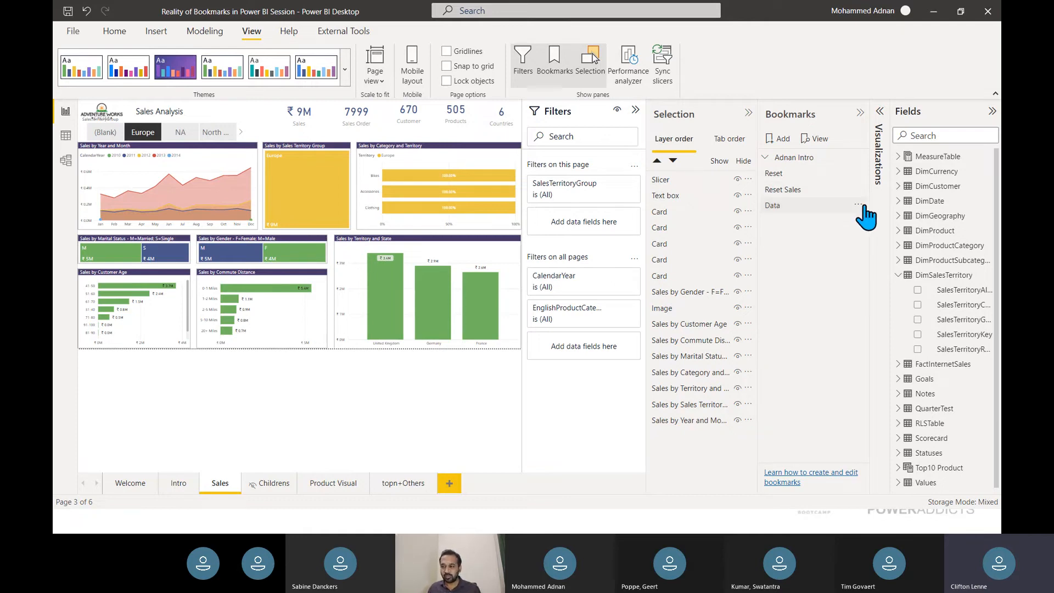
left_click(857, 205)
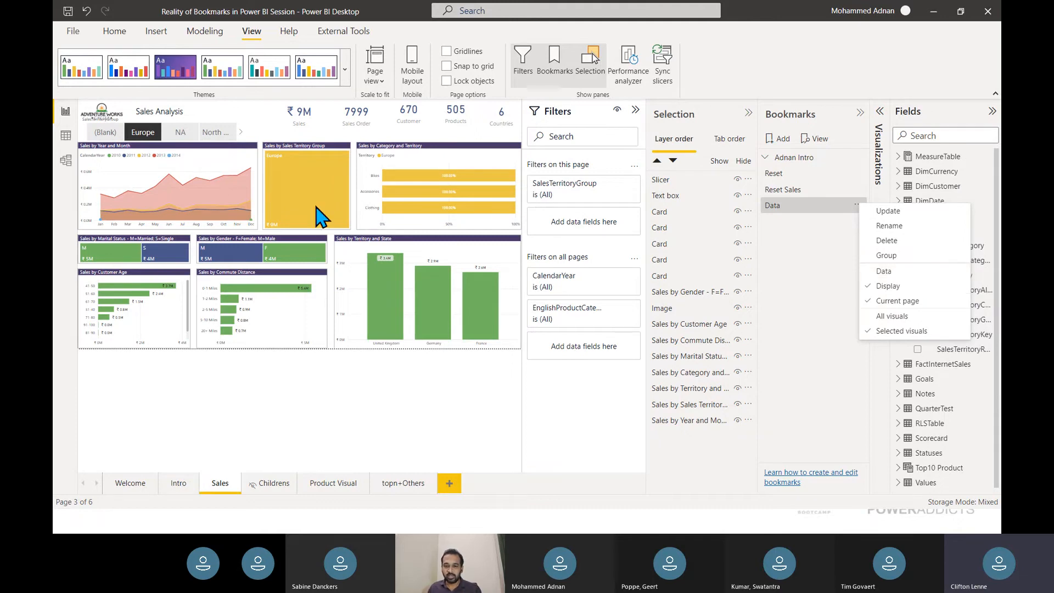
left_click(259, 130)
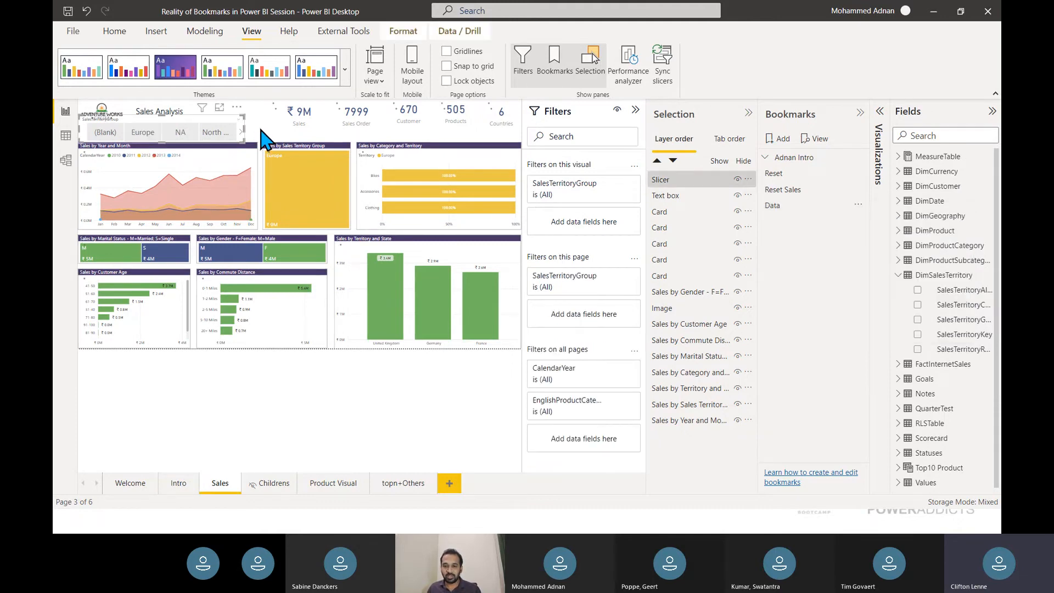
left_click(262, 135)
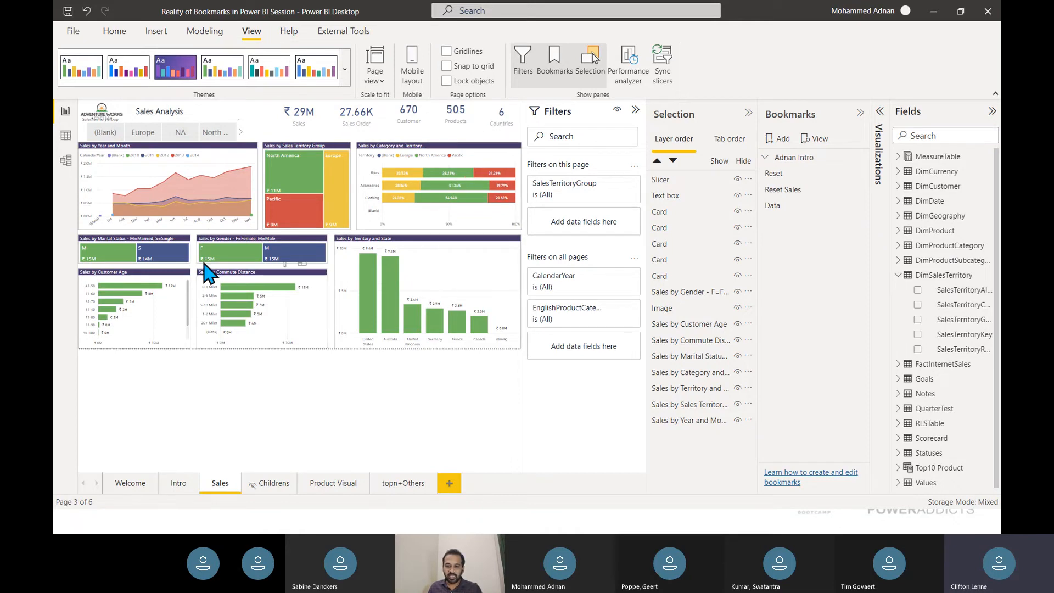
- Filter to Europe, highlight the United Kingdom column in Sales by Territory and State, check the Data bookmark's options, and clear Europe
left_click(144, 133)
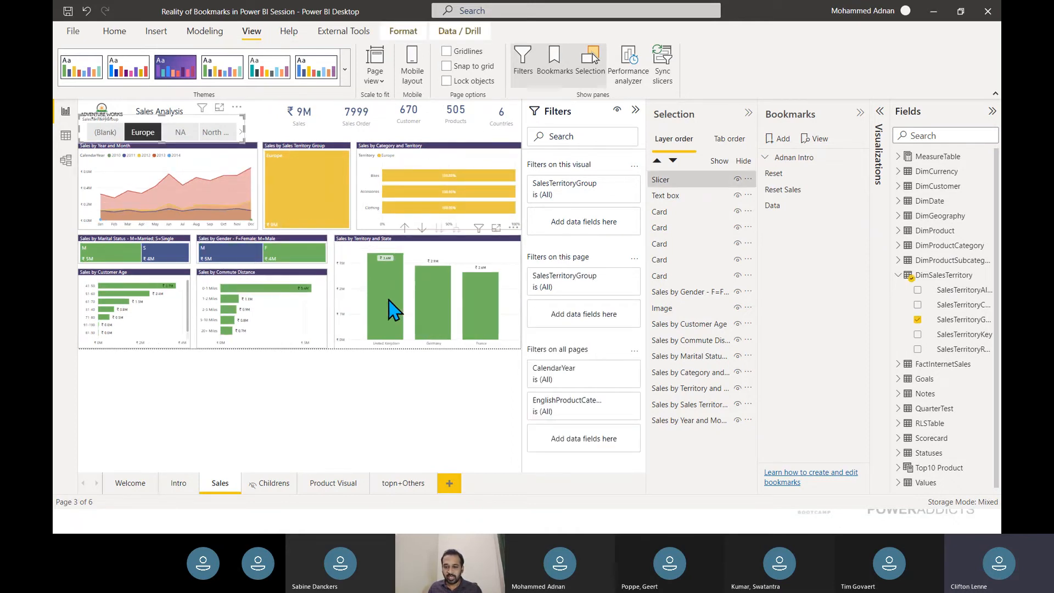
left_click(390, 307)
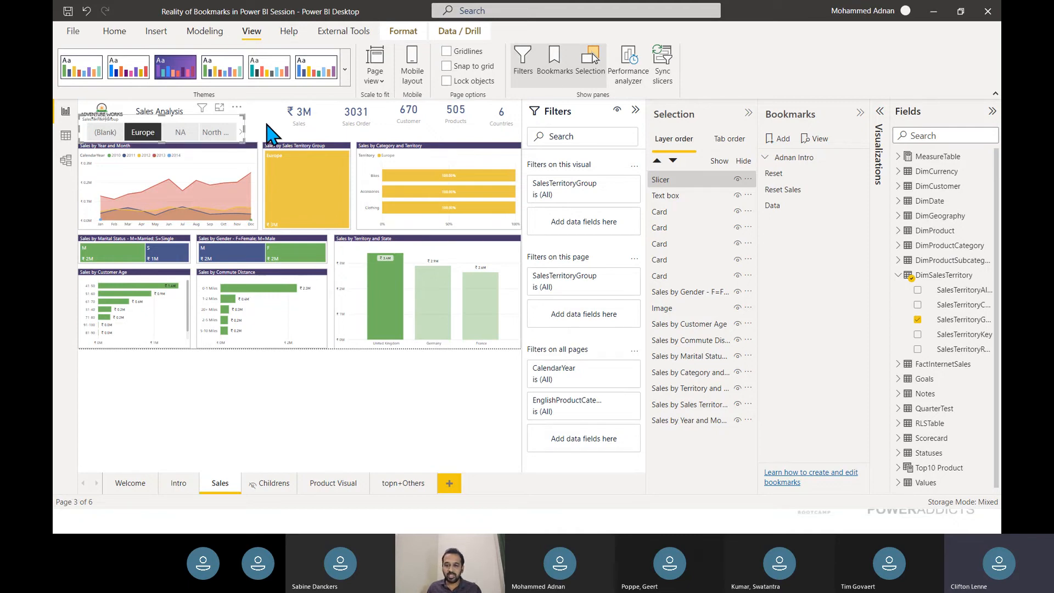
left_click(860, 205)
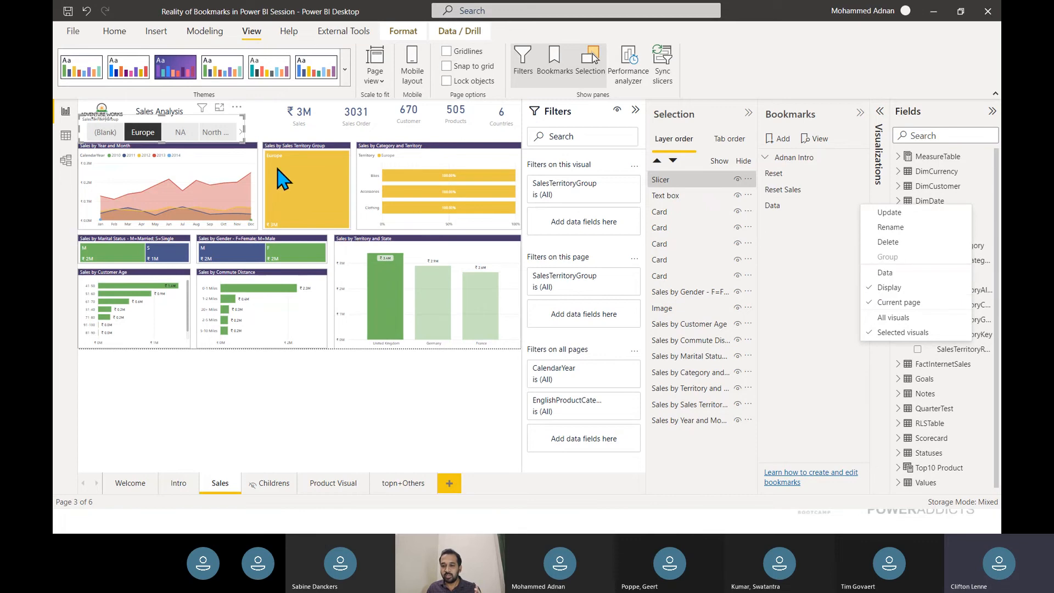
left_click(143, 132)
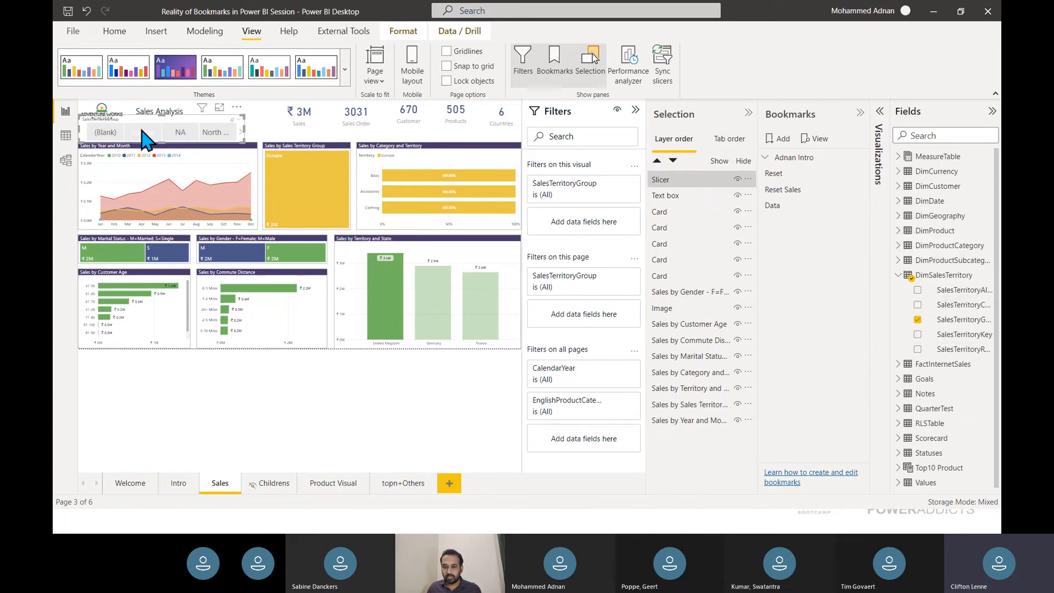
- Select the Sales by Territory and State chart, turn the Data option on for the Data bookmark, and update the bookmark
left_click(483, 321)
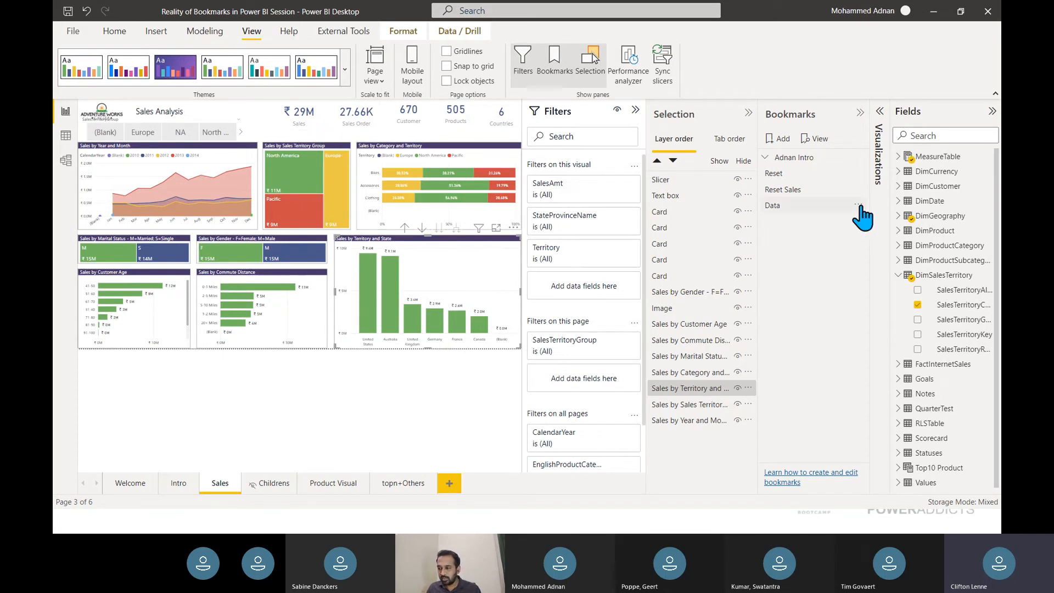
left_click(859, 206)
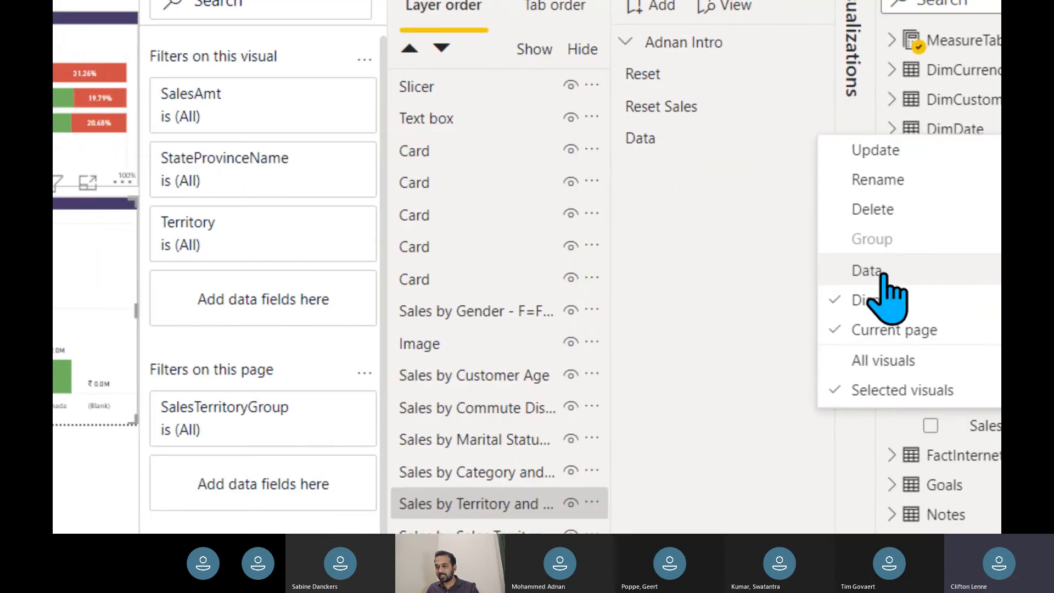
left_click(873, 272)
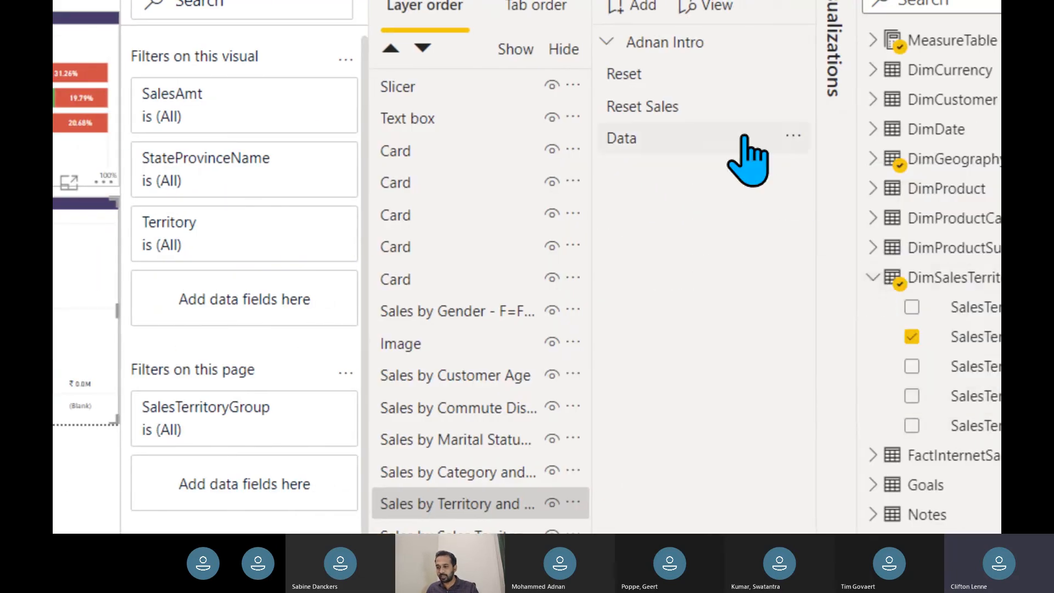
left_click(796, 135)
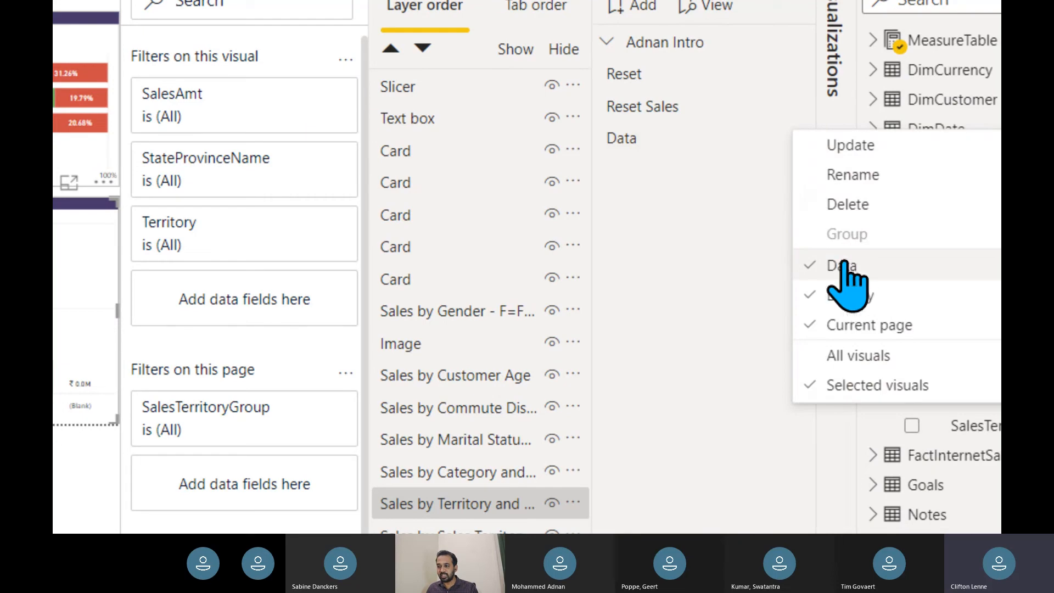
left_click(869, 146)
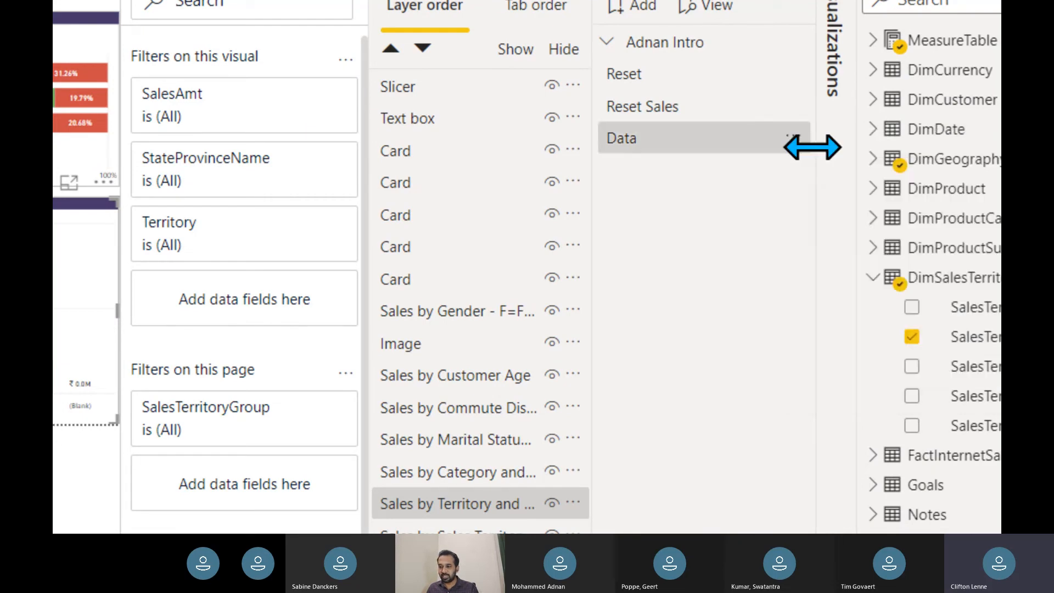
left_click(794, 137)
left_click(869, 147)
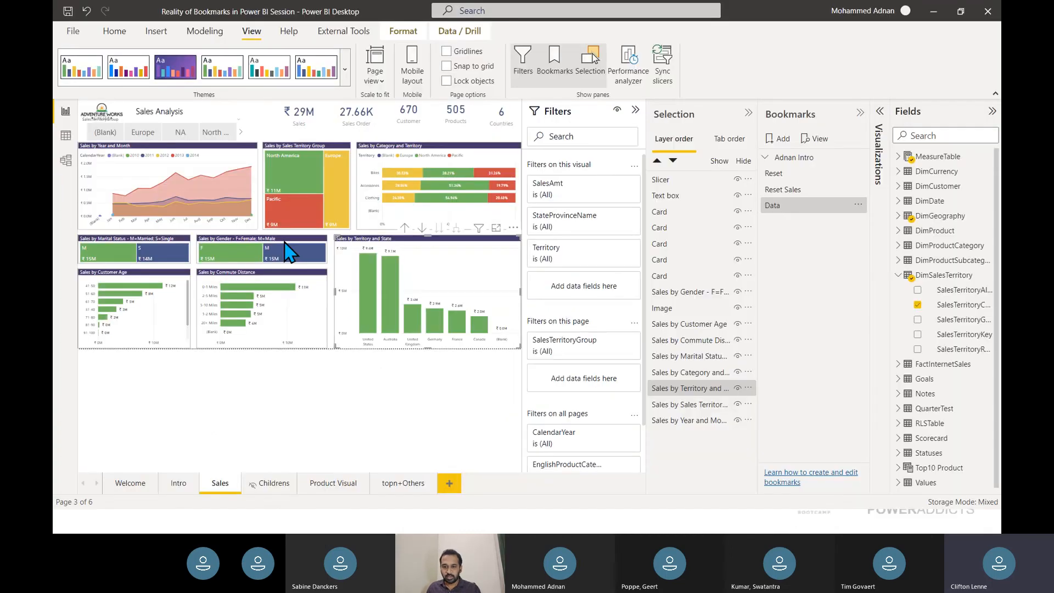
- Test the updated Data bookmark by filtering to Europe, highlighting United Kingdom, collapsing the filters and applying the bookmark, then clear Europe
left_click(143, 133)
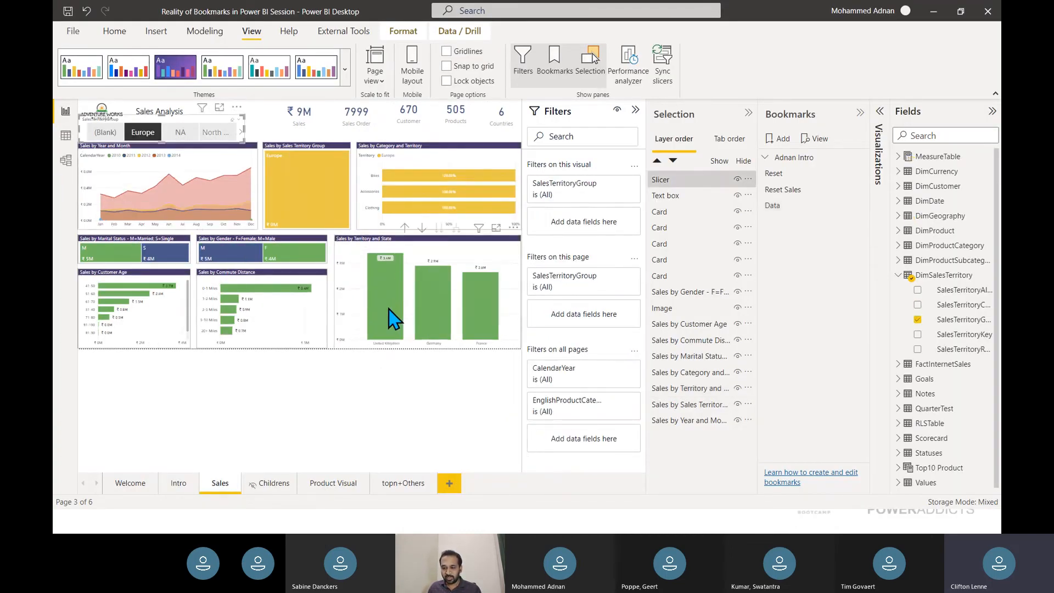
left_click(387, 308)
left_click(636, 110)
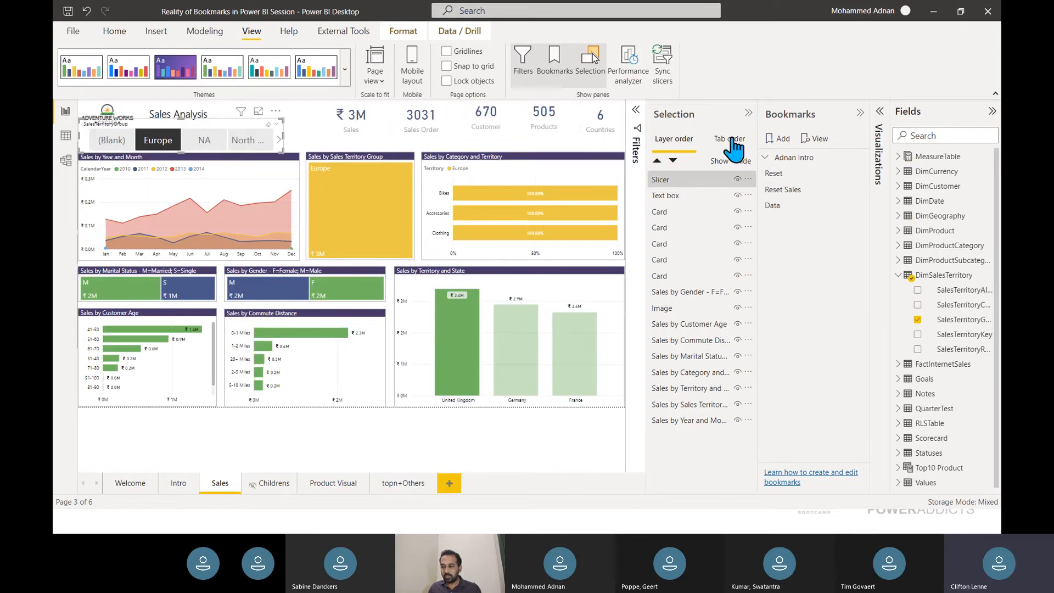
left_click(779, 205)
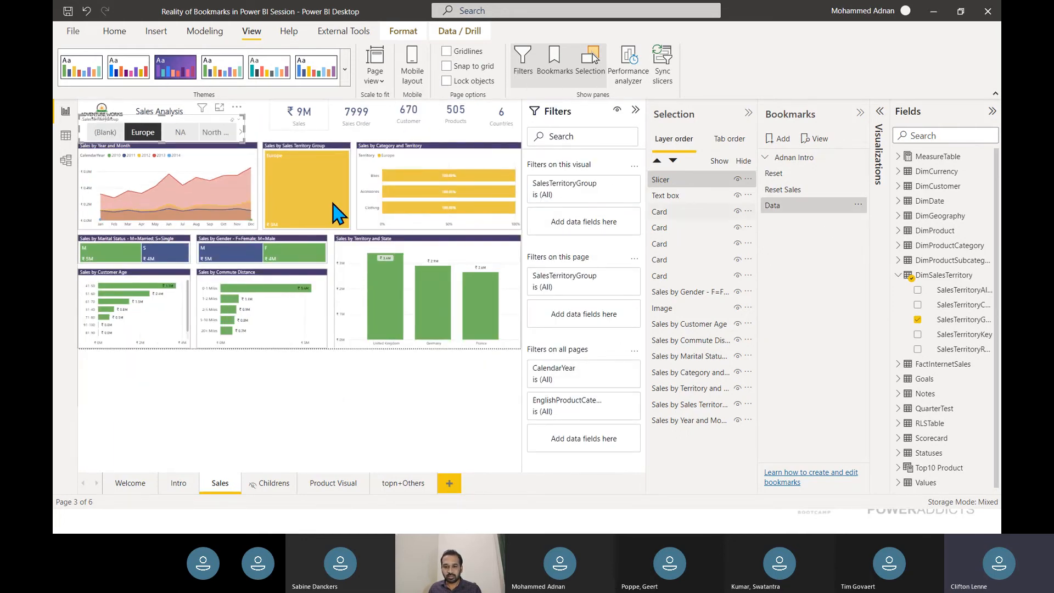
left_click(142, 138)
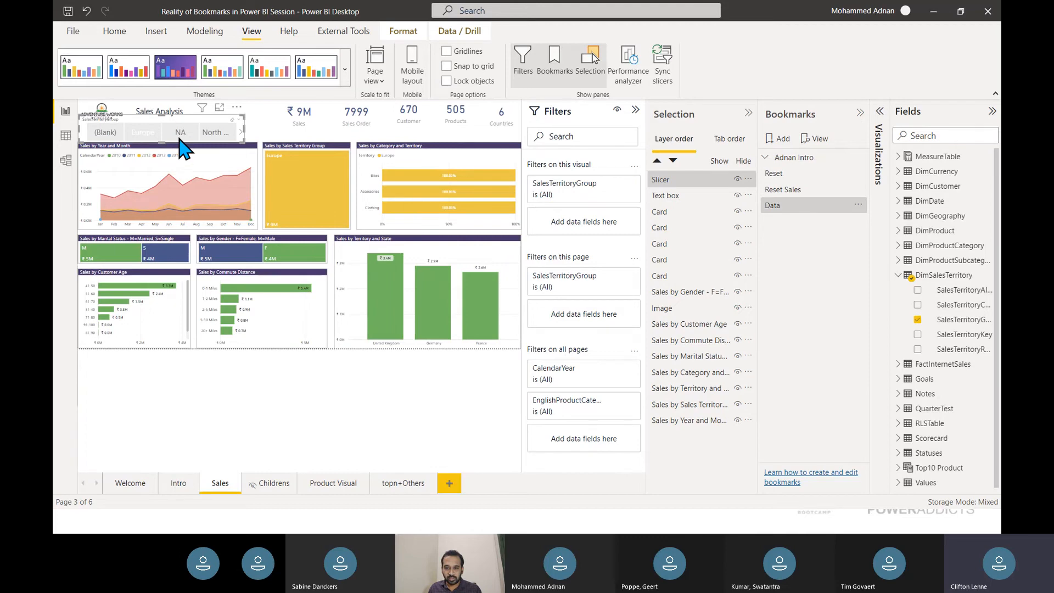
- Filter the territory slicer to North America, check the Data bookmark's options, and clear the slicer selection
left_click(214, 133)
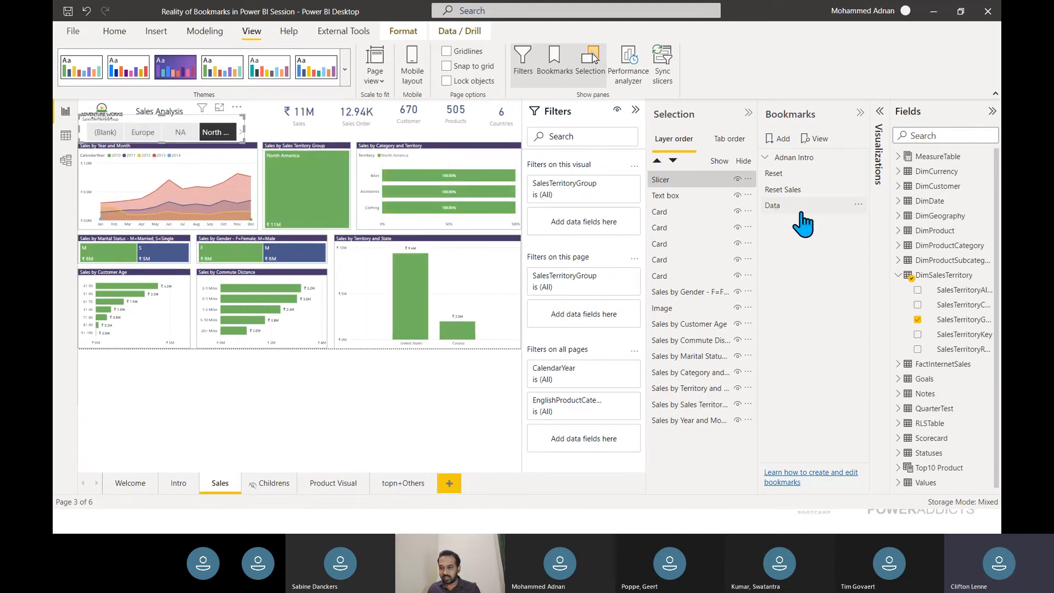
left_click(858, 206)
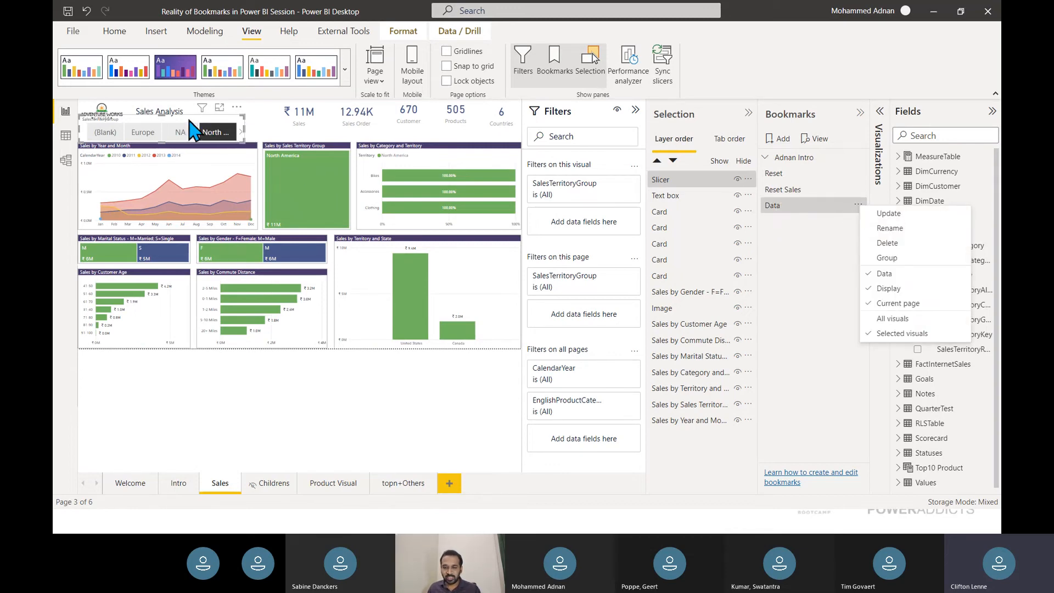
left_click(280, 127)
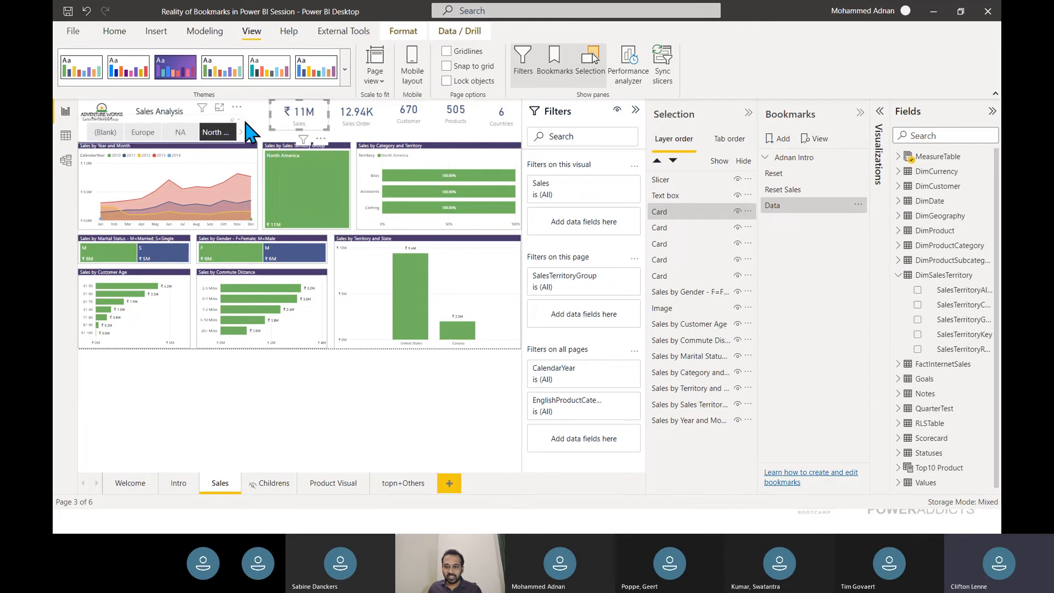
left_click(258, 134)
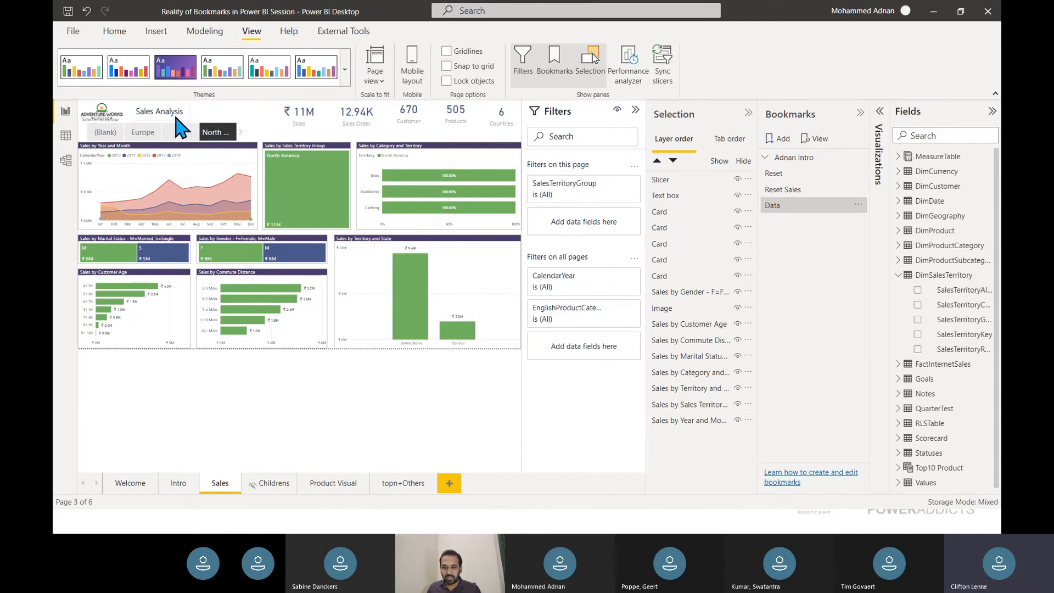
left_click(214, 132)
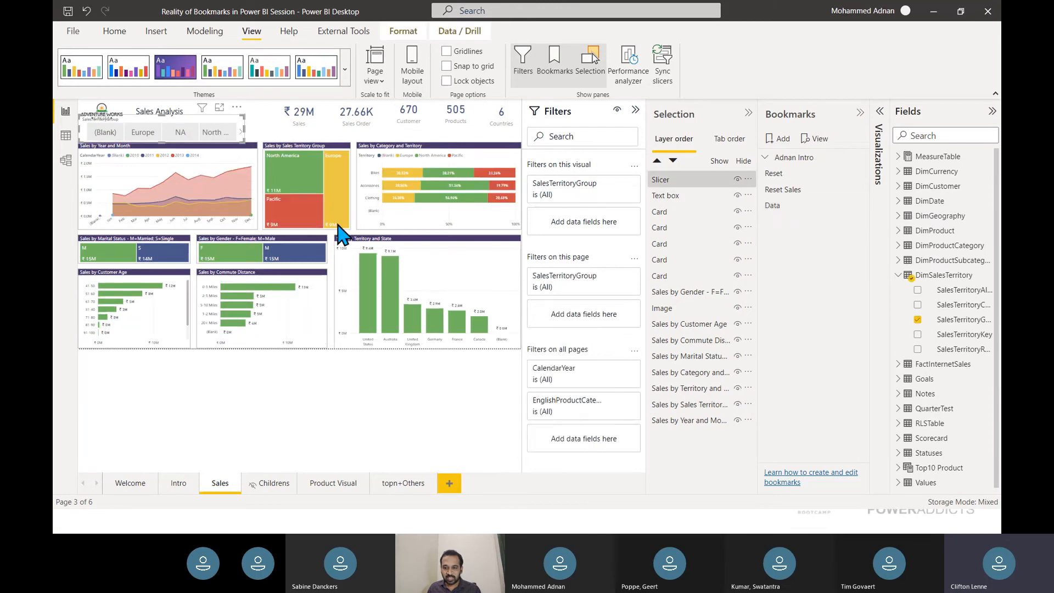
left_click(264, 123)
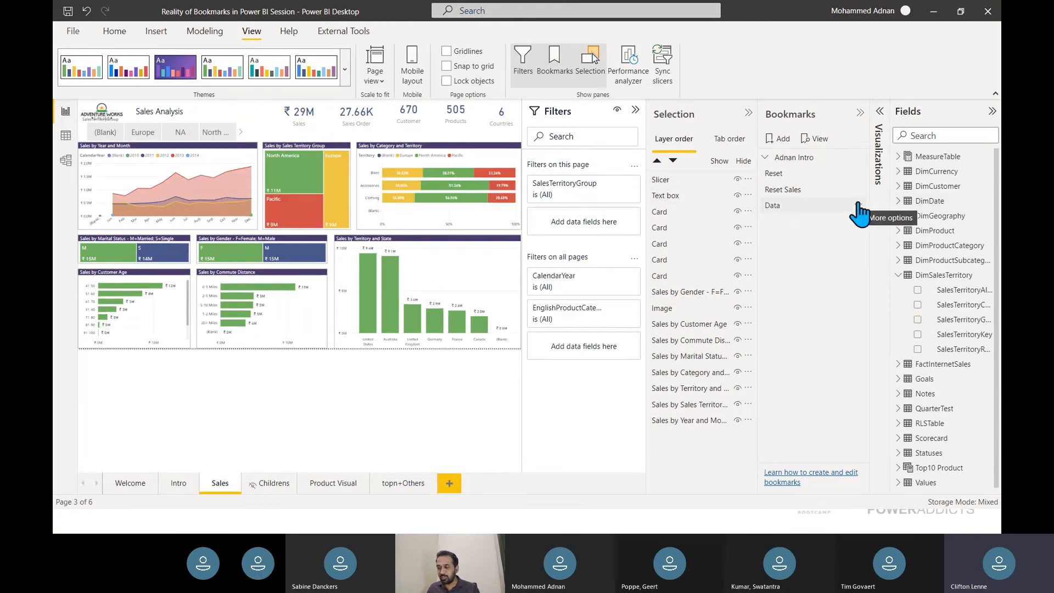
- Switch the Data bookmark's scope to all visuals and update the bookmark with the current unfiltered view
left_click(858, 206)
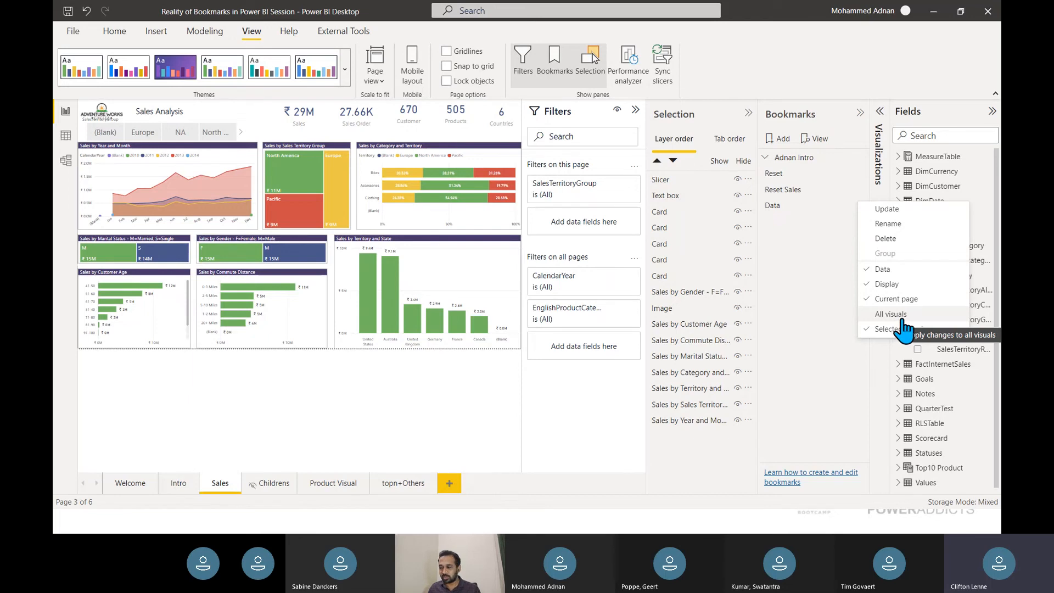
left_click(902, 318)
left_click(861, 207)
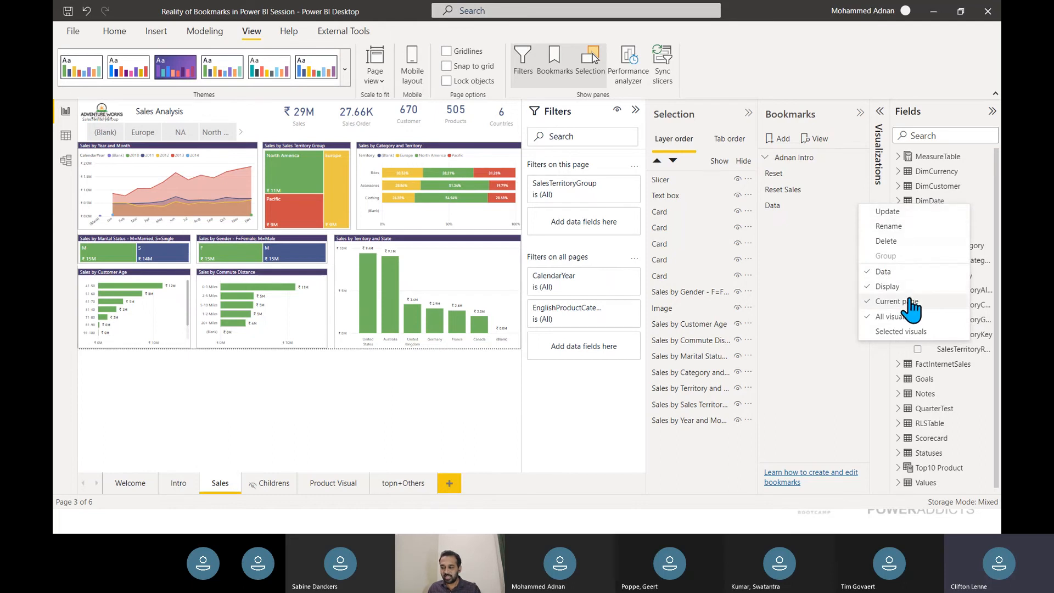
left_click(893, 212)
left_click(865, 206)
left_click(890, 214)
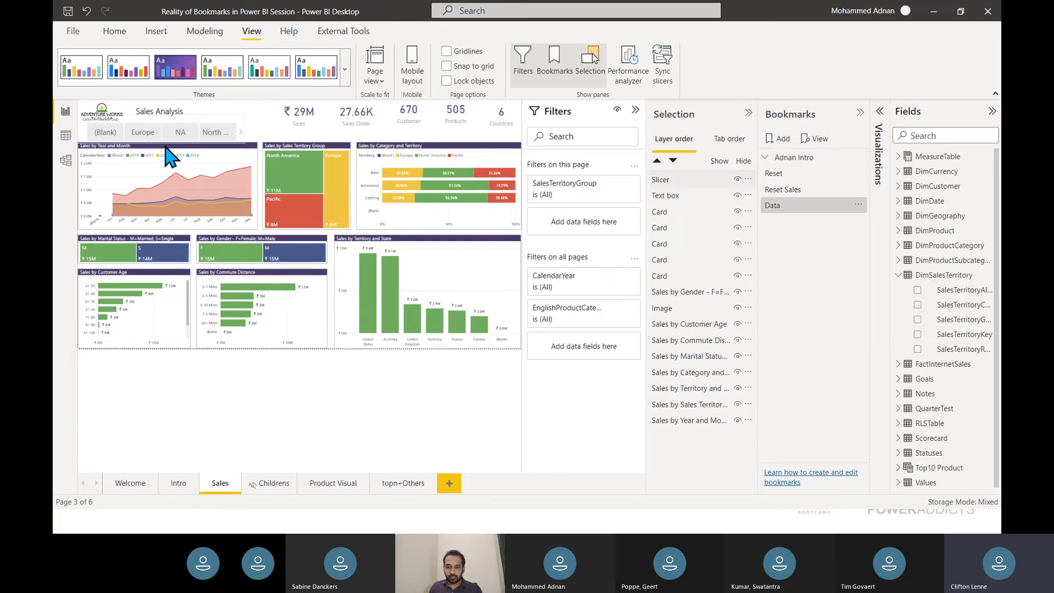
- Test the all-visuals Data bookmark by filtering to Europe, highlighting United Kingdom in Sales by Territory and State, and applying the bookmark
left_click(271, 124)
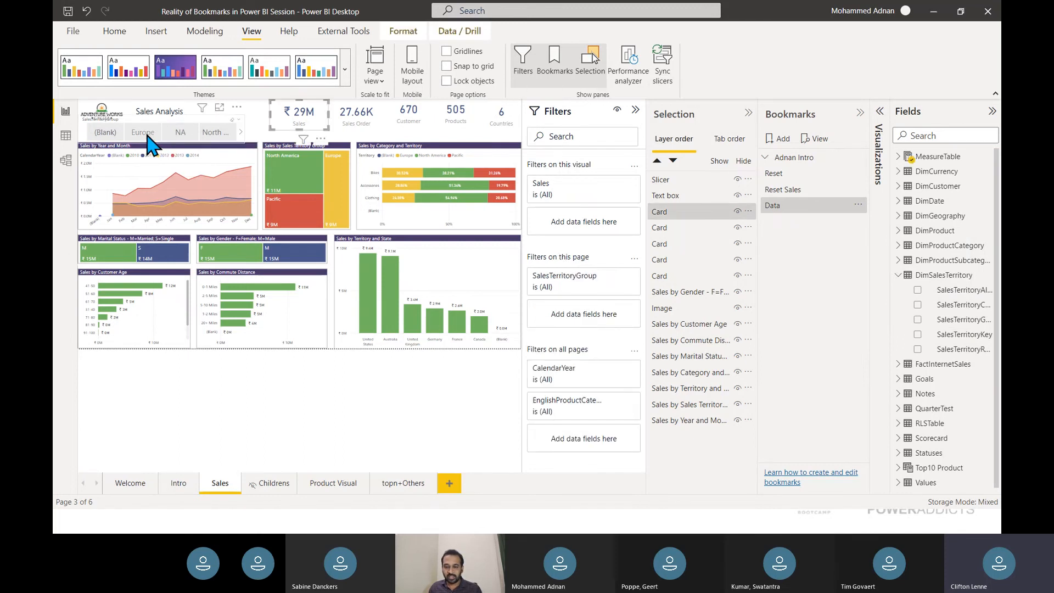
left_click(148, 136)
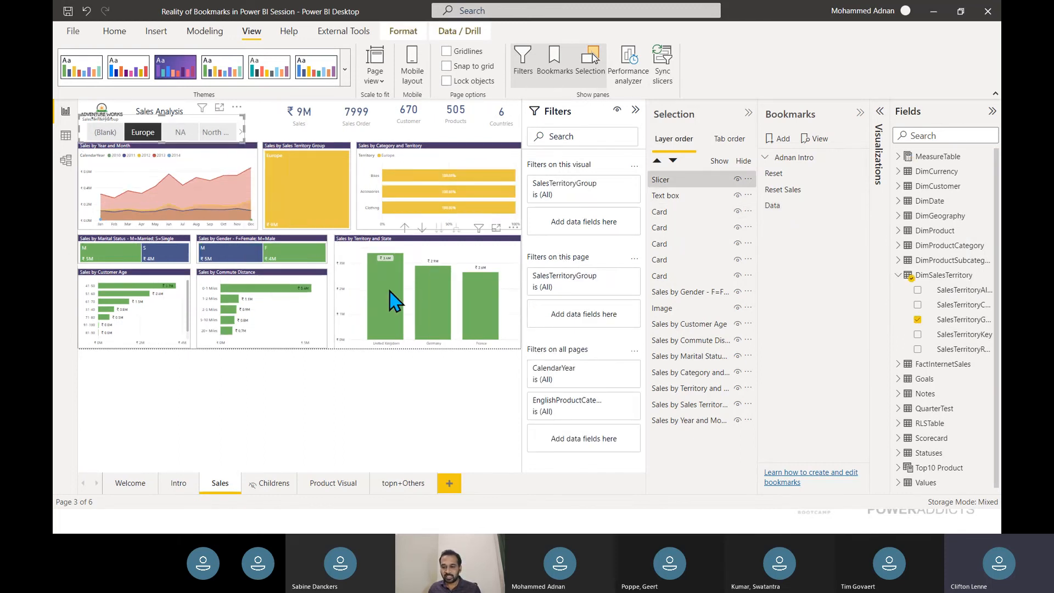
left_click(392, 300)
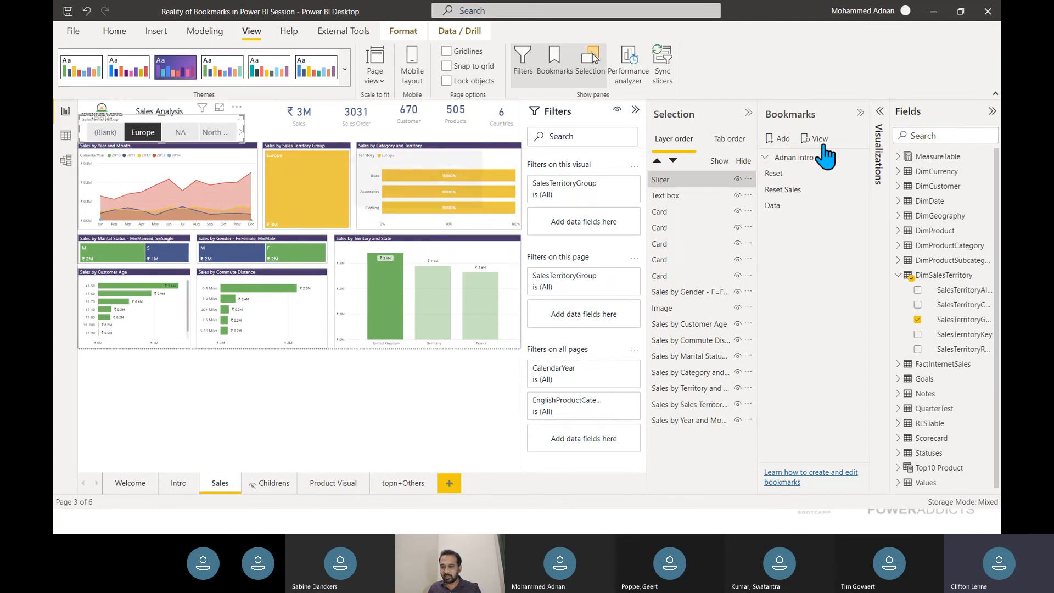
left_click(778, 205)
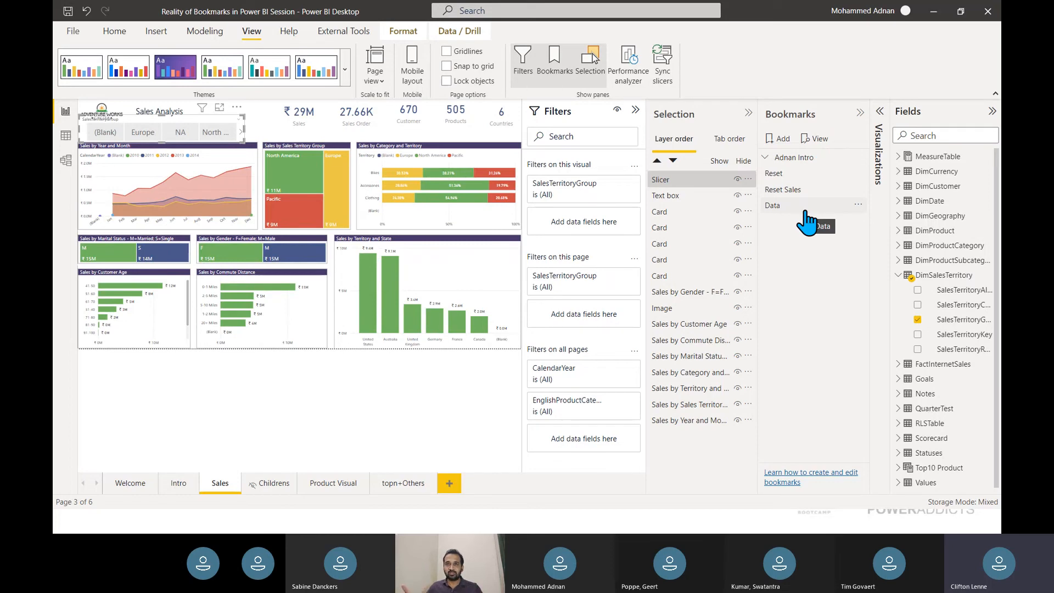
left_click(270, 140)
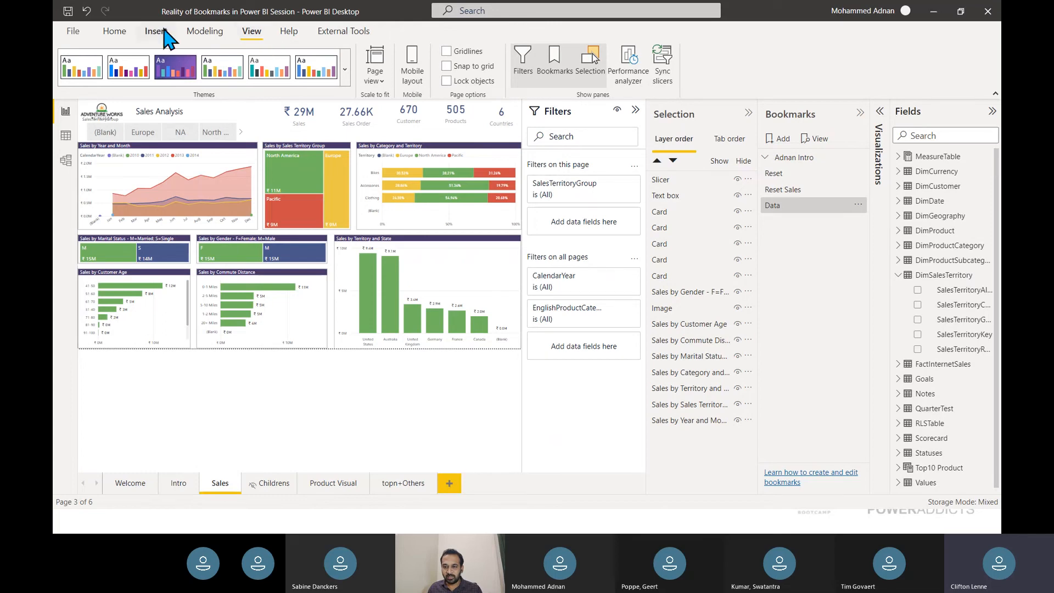
- Insert a blank button on the Sales page
left_click(114, 32)
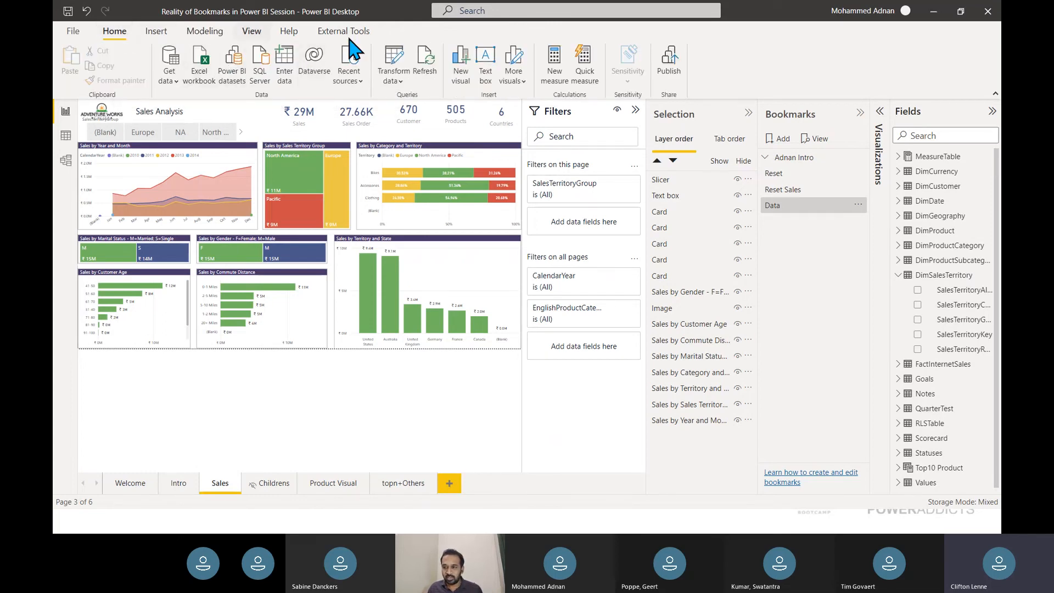
left_click(156, 32)
left_click(483, 87)
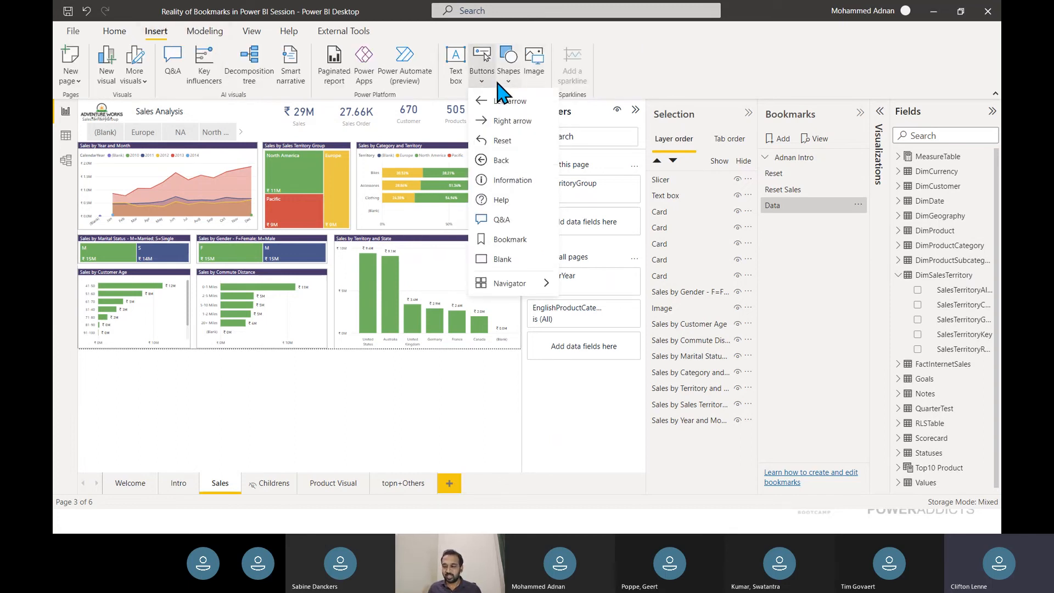
left_click(507, 259)
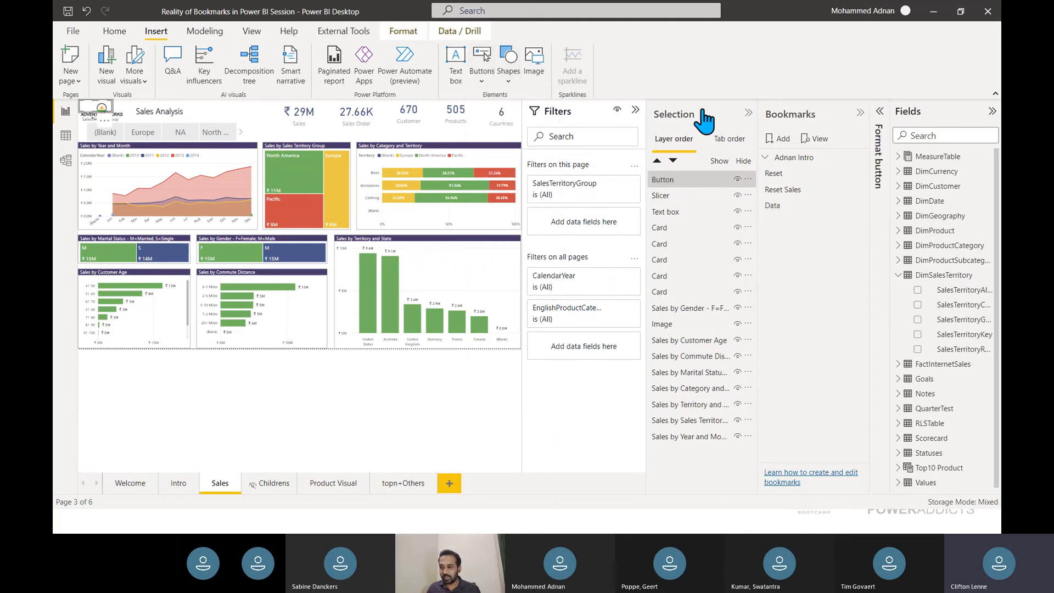
- Collapse the Selection, Bookmarks and Filters panes and move the blank button beside the territory slicer, below the Sales card
left_click(748, 113)
left_click(861, 113)
left_click(817, 110)
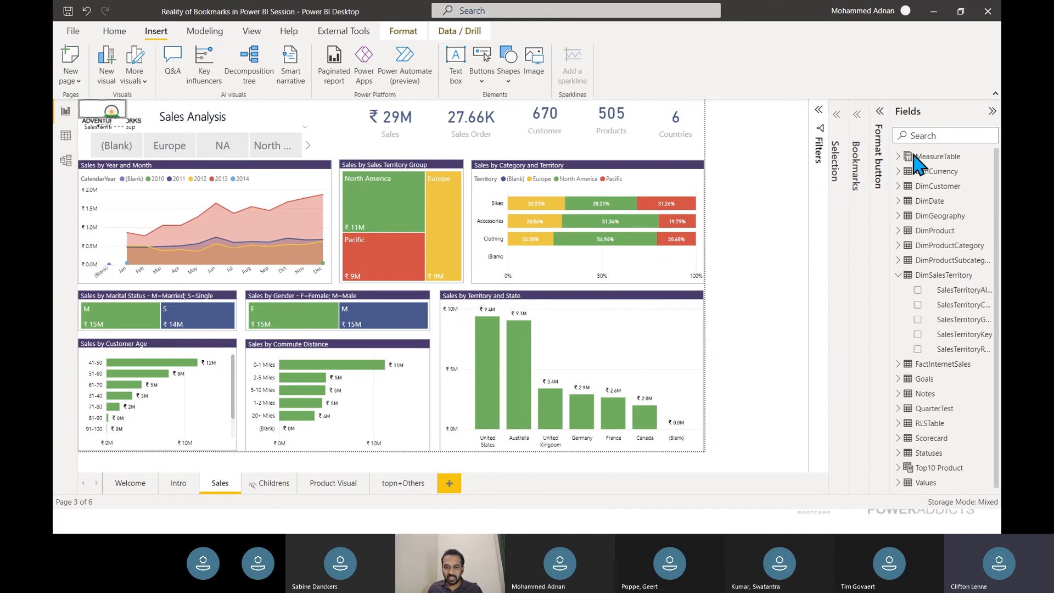
left_click_drag(157, 115, 415, 156)
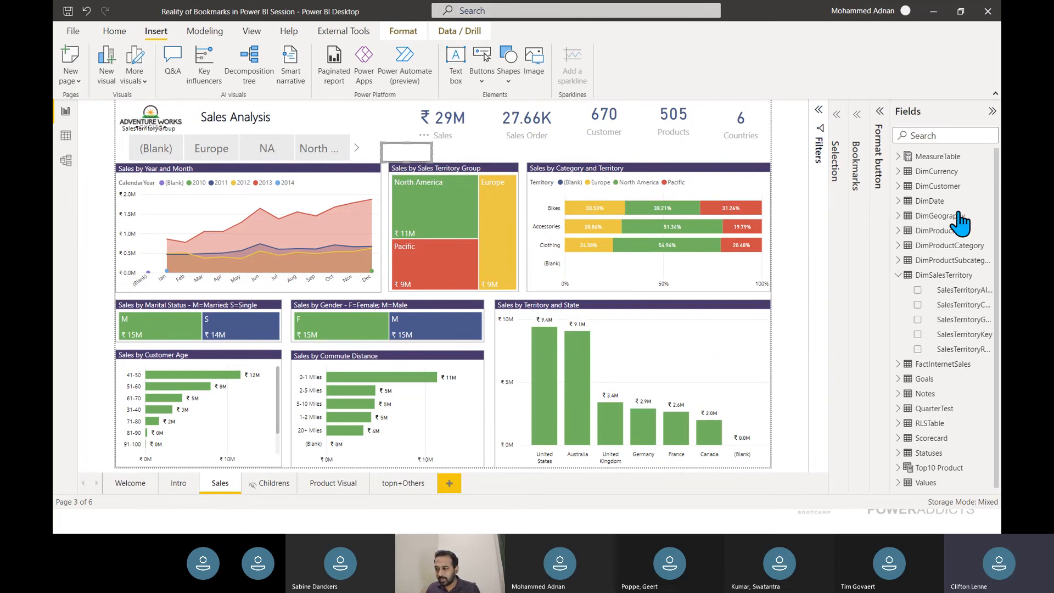
- Turn on the button's action, set its type to Bookmark and choose the Data bookmark
left_click(880, 137)
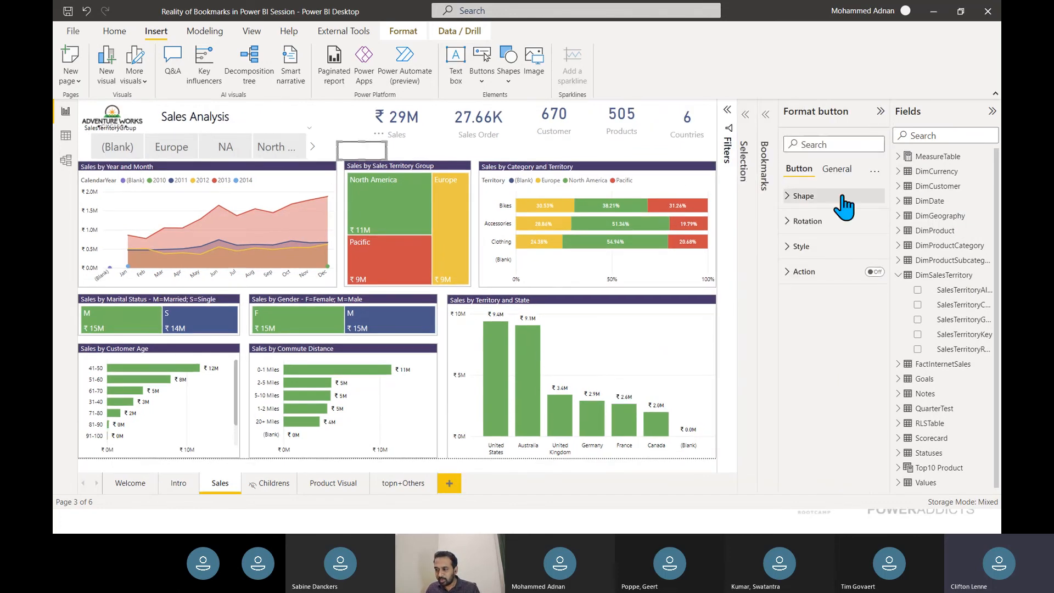
left_click(875, 272)
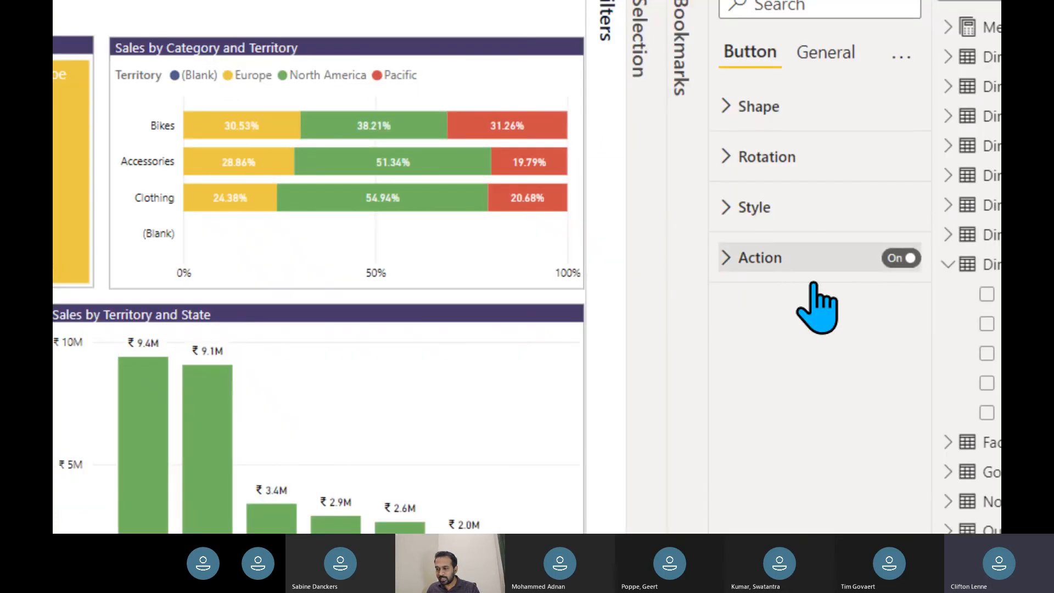
left_click(829, 281)
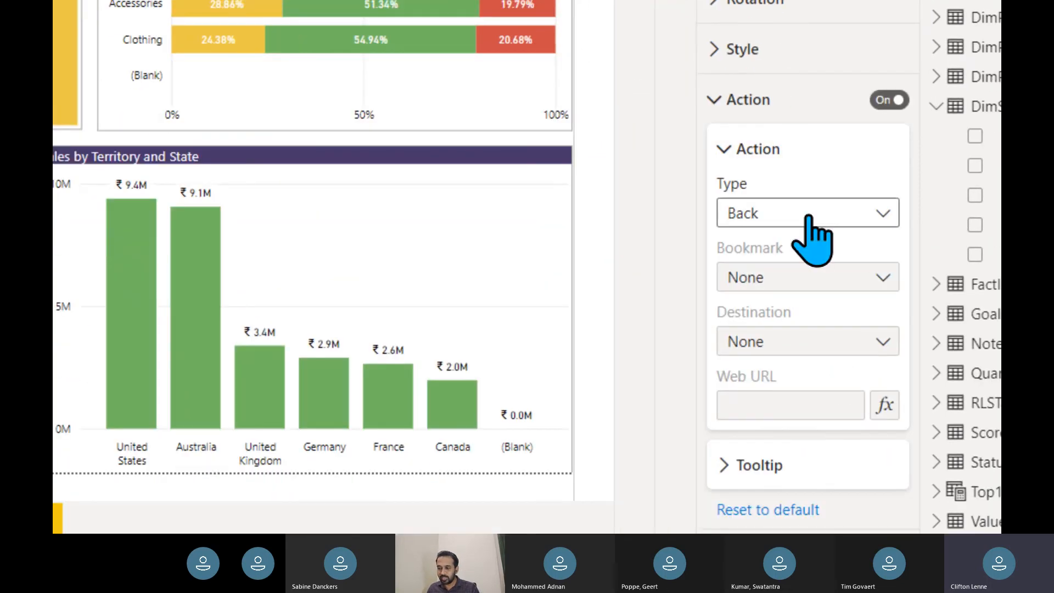
left_click(823, 375)
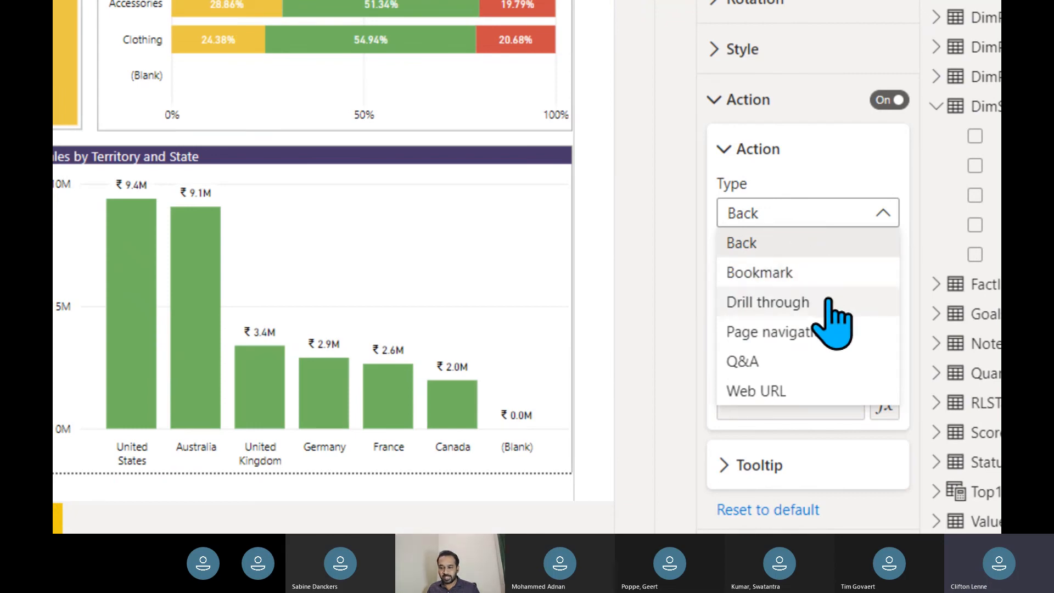
left_click(806, 275)
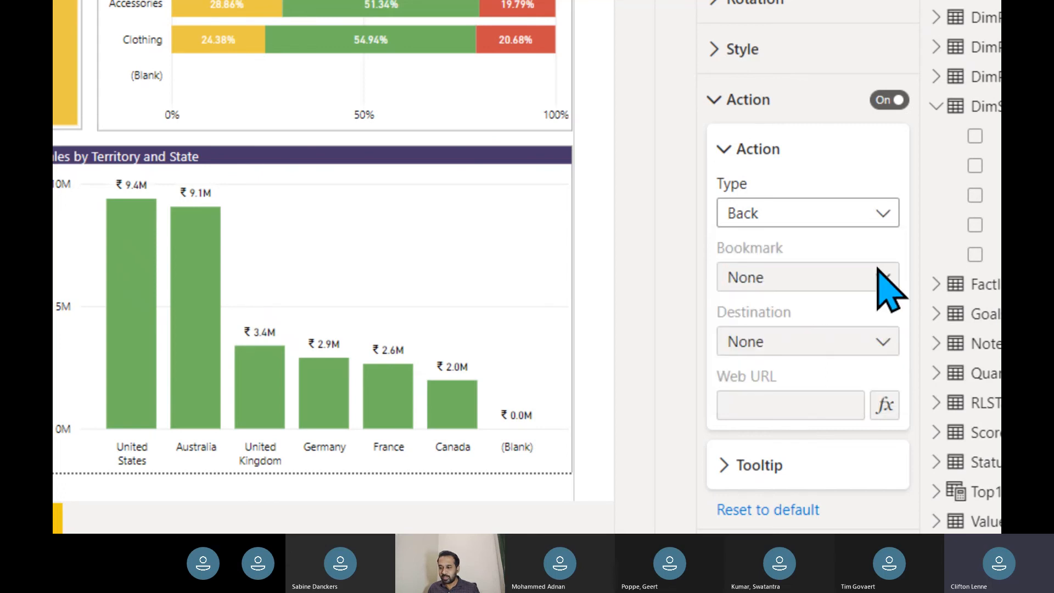
left_click(814, 279)
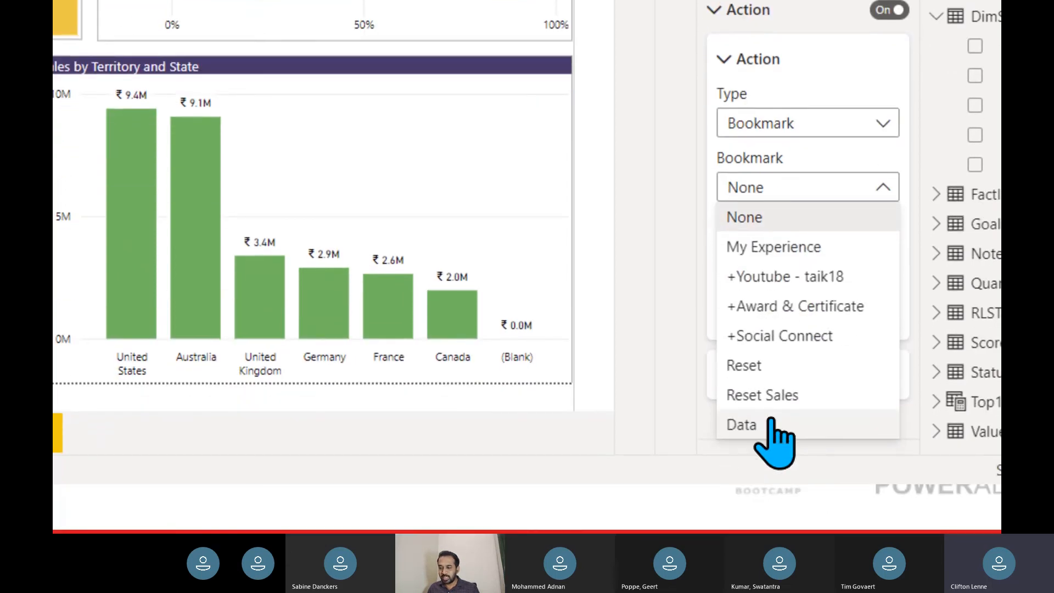
left_click(748, 424)
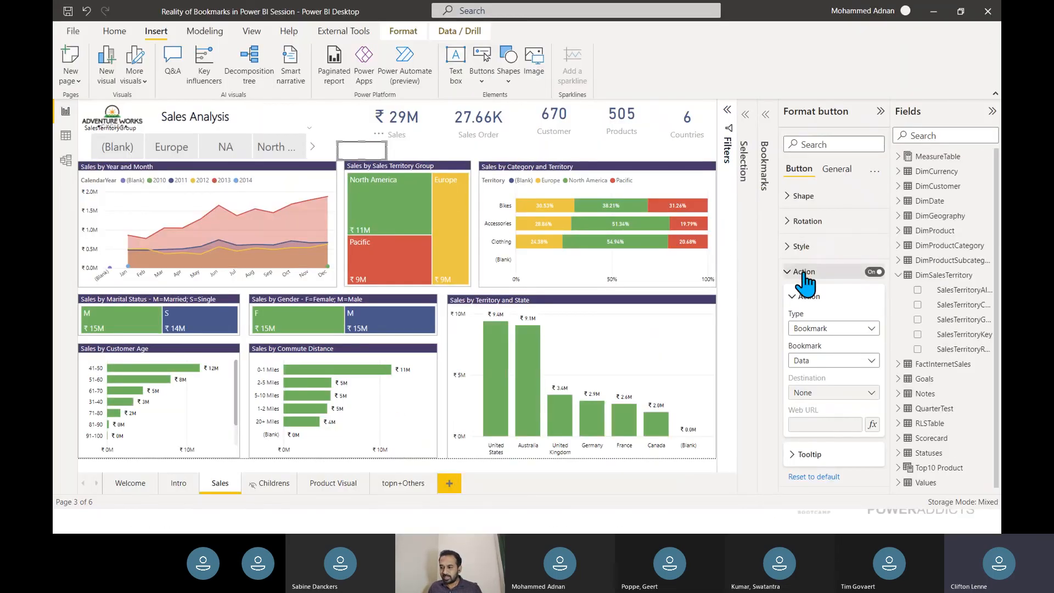
left_click(806, 272)
- Examine the button's shape, title and properties settings for a way to add a label
left_click(806, 197)
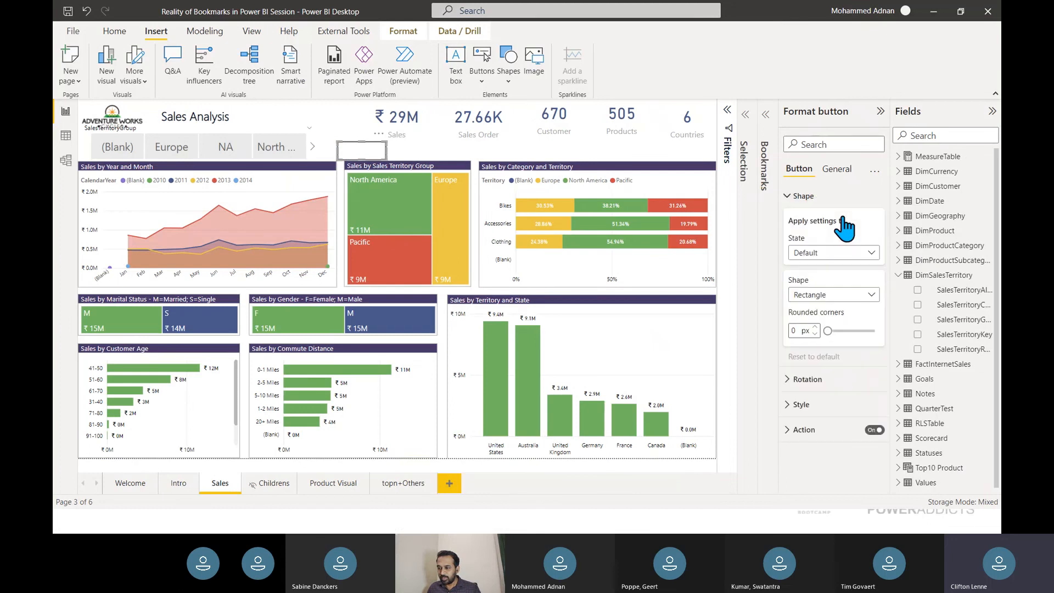
left_click(823, 196)
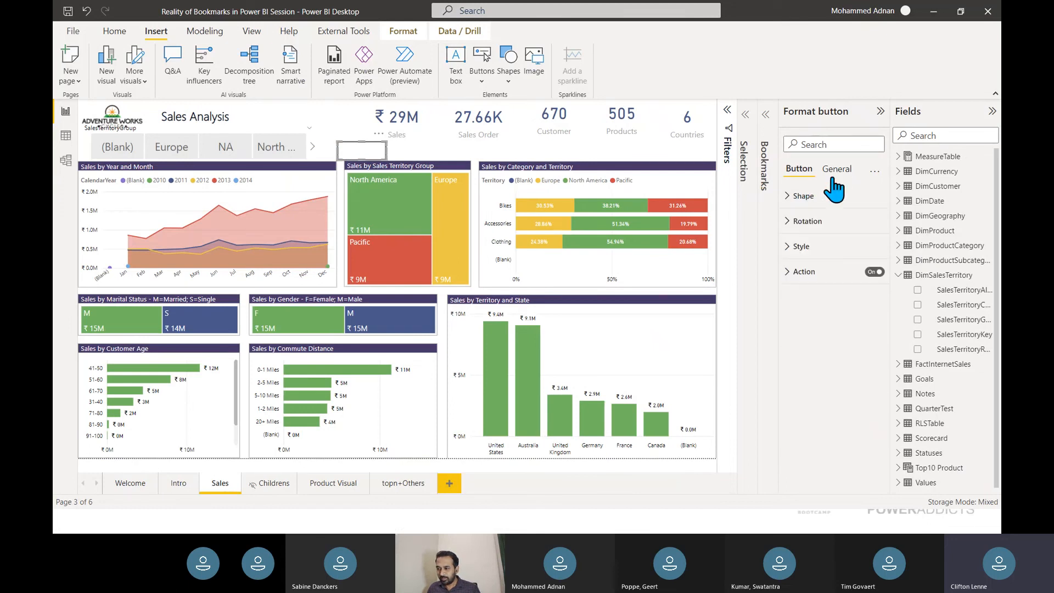
left_click(837, 170)
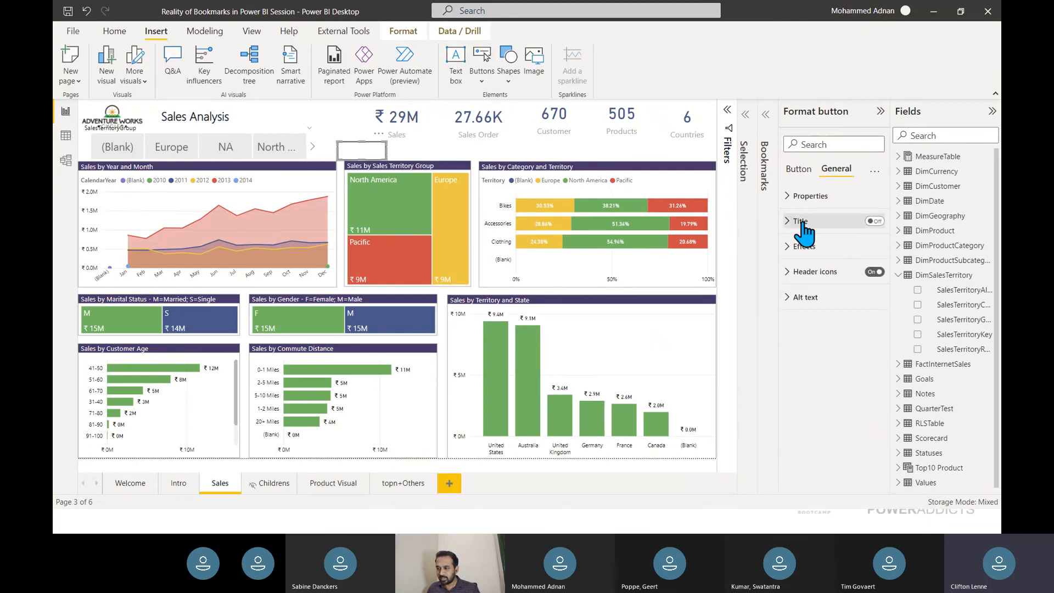
left_click(802, 222)
left_click(857, 221)
left_click(824, 196)
left_click(827, 196)
left_click(799, 168)
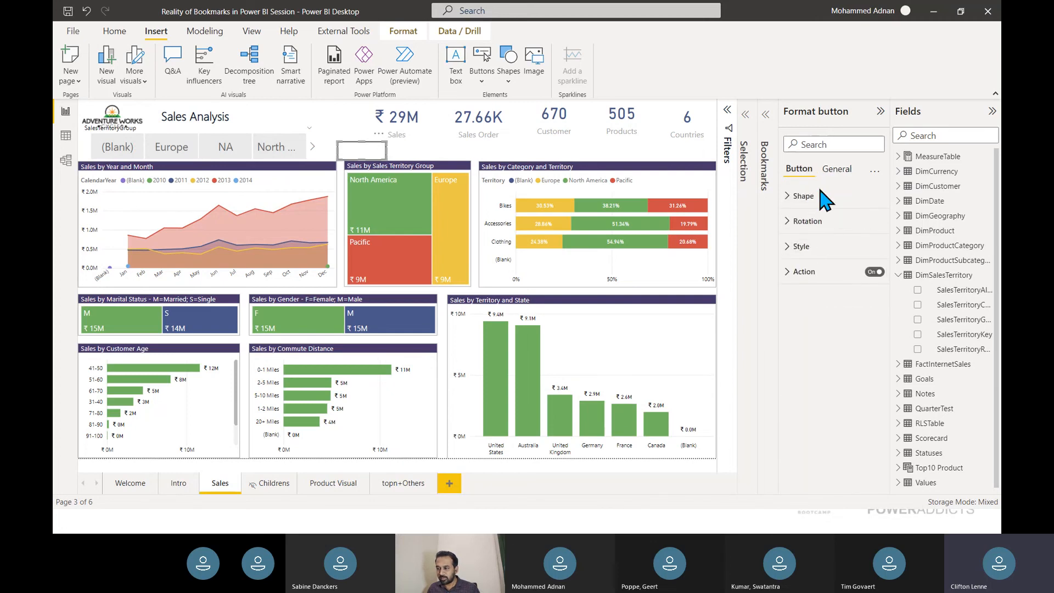
left_click(821, 196)
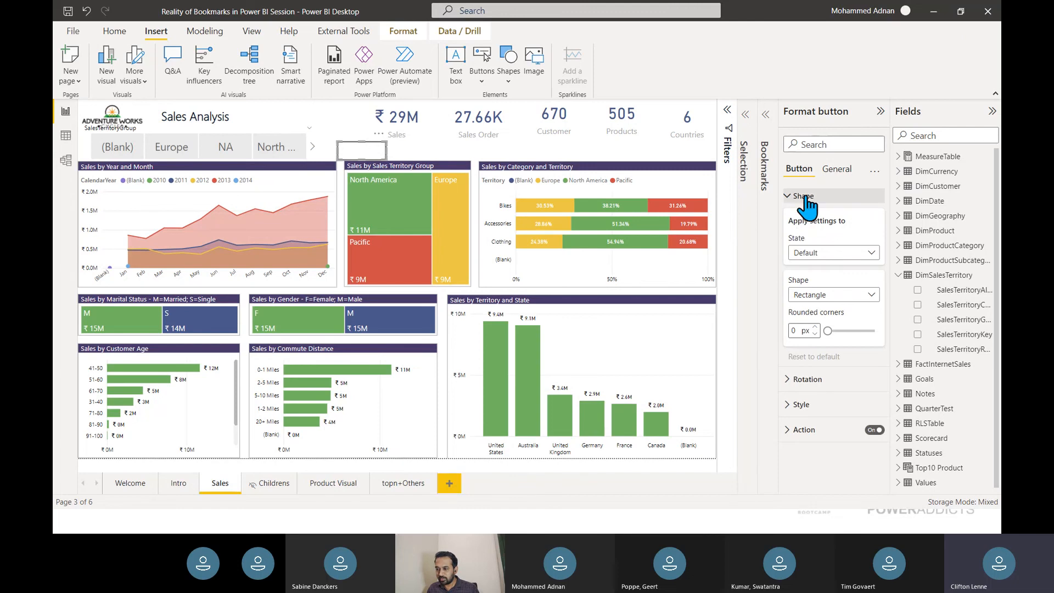
left_click(805, 197)
- Turn on the button's text in its default style, enter Reset as the label and set the font size to 20
left_click(817, 247)
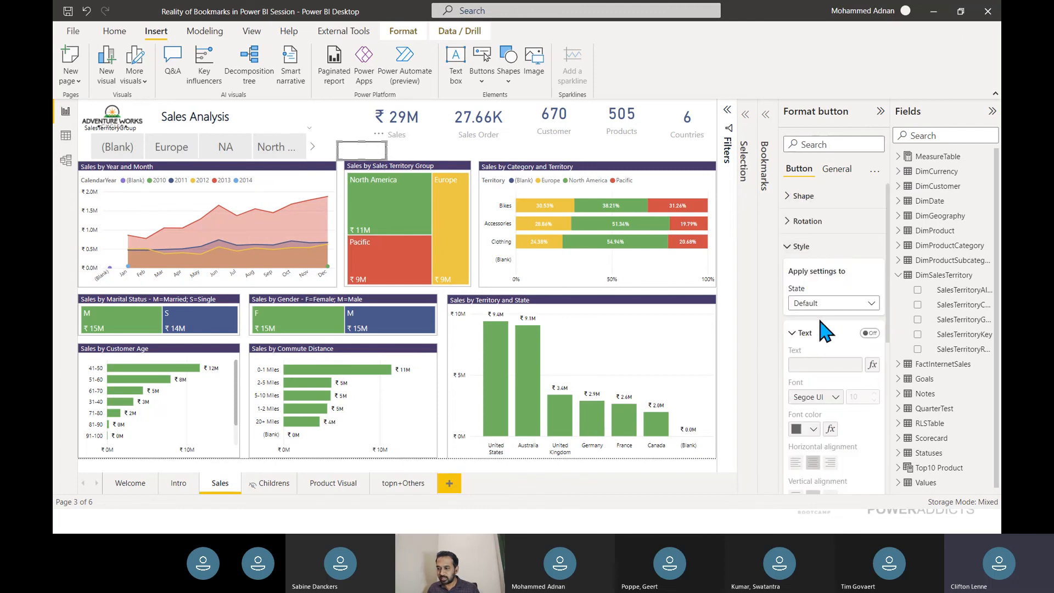
left_click(869, 333)
left_click(826, 365)
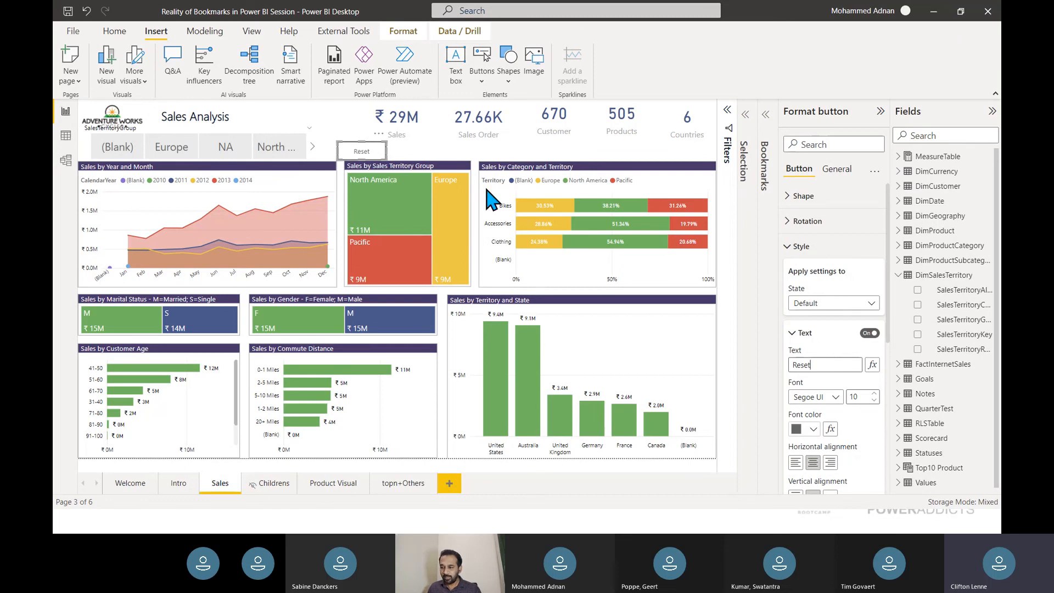
double_click(860, 396)
type("20")
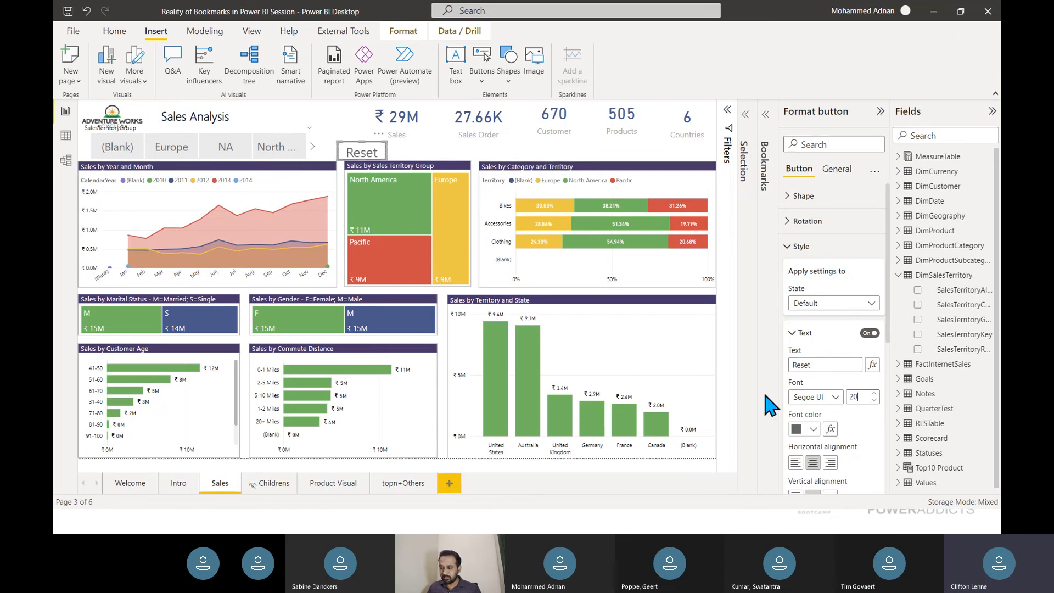
left_click(825, 341)
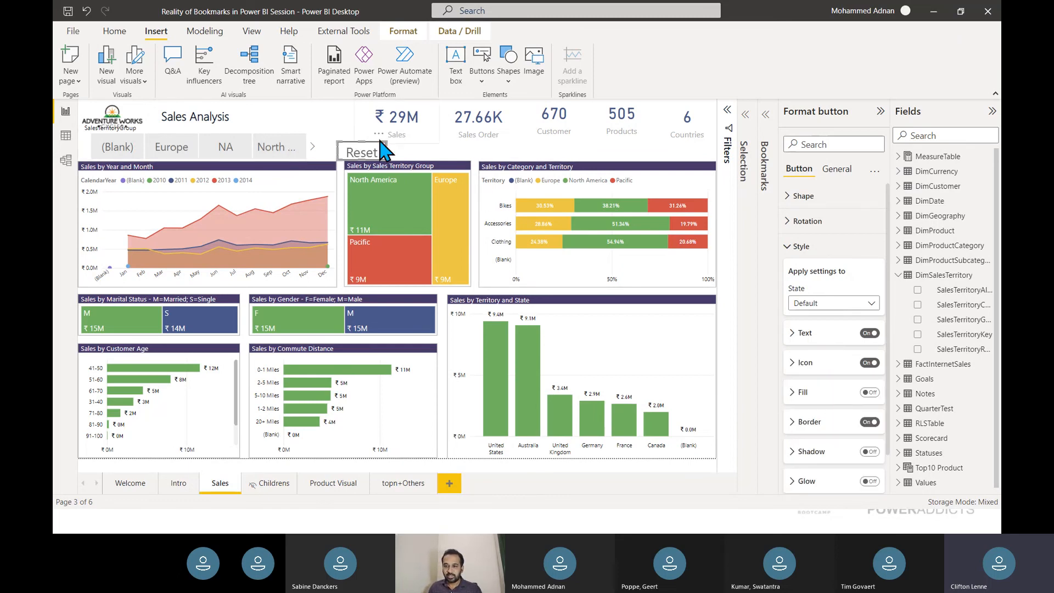
- Move the Reset button closer to the territory slicer and test it after cross-filtering the page by North America and Canada
left_click_drag(349, 147, 336, 134)
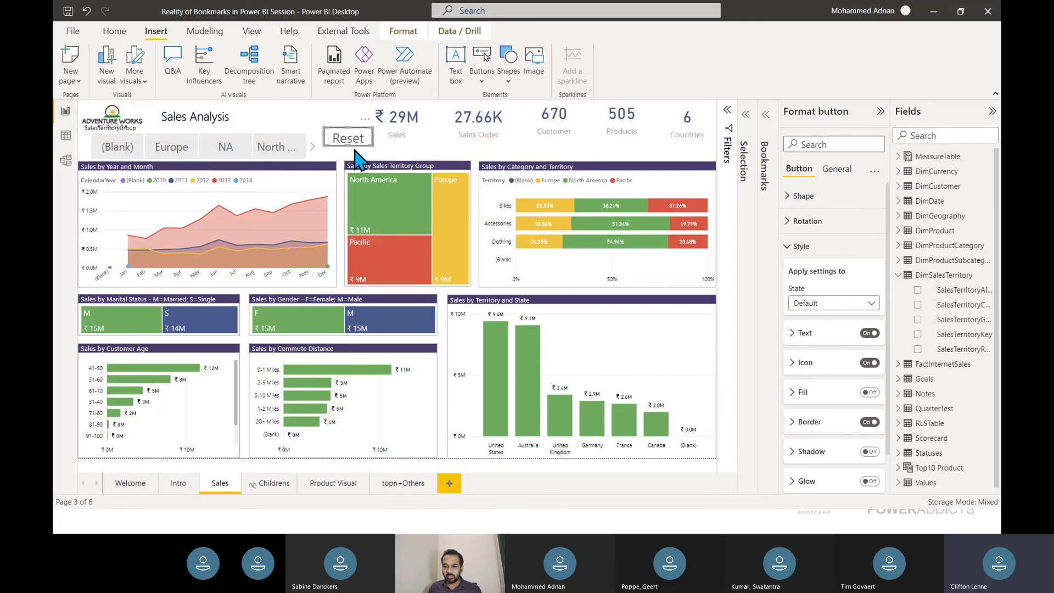
left_click(400, 228)
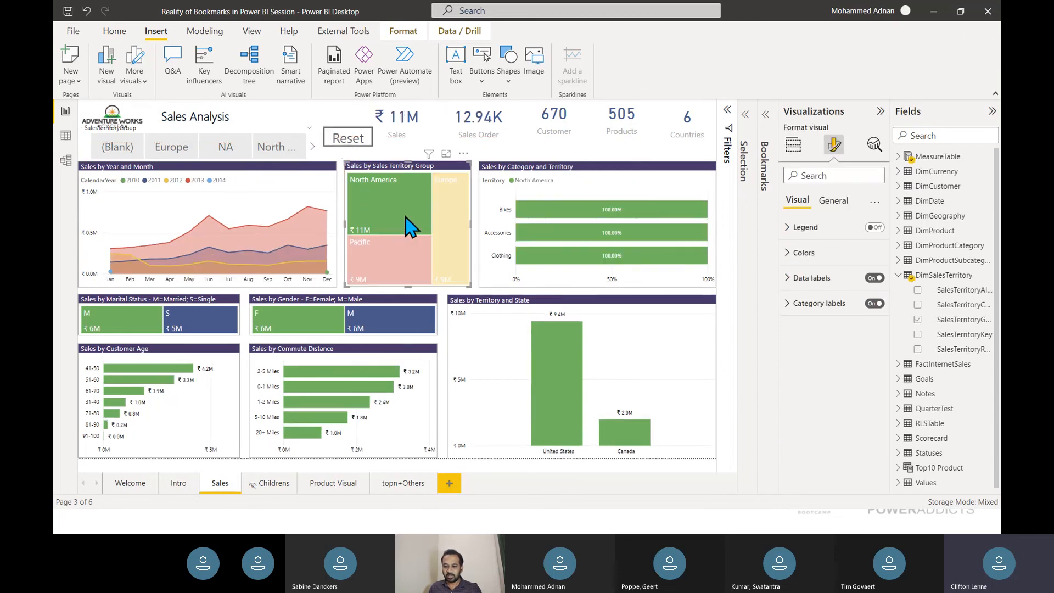
left_click(632, 435)
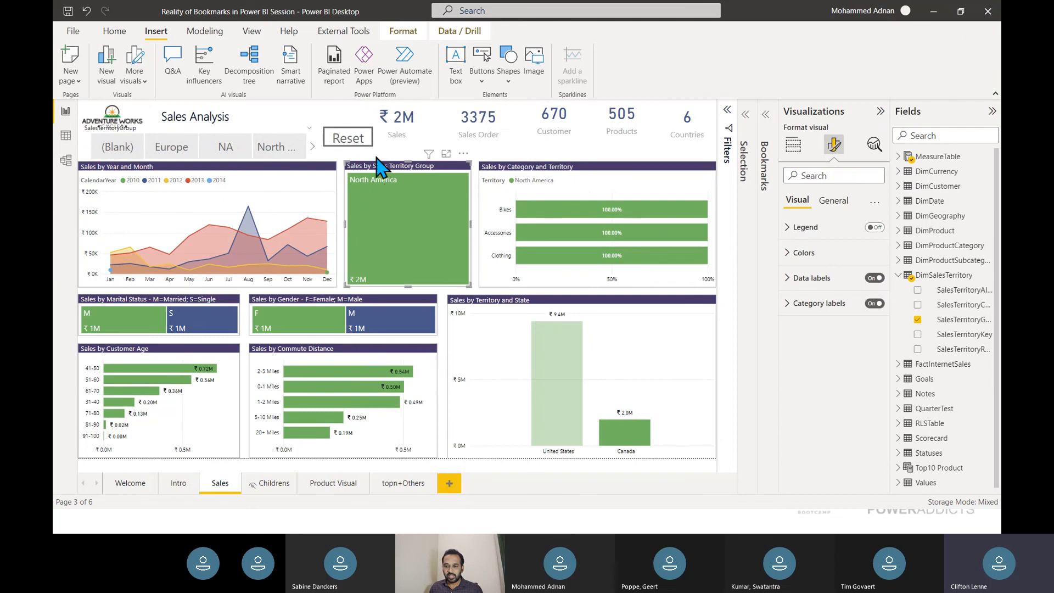
left_click(346, 141)
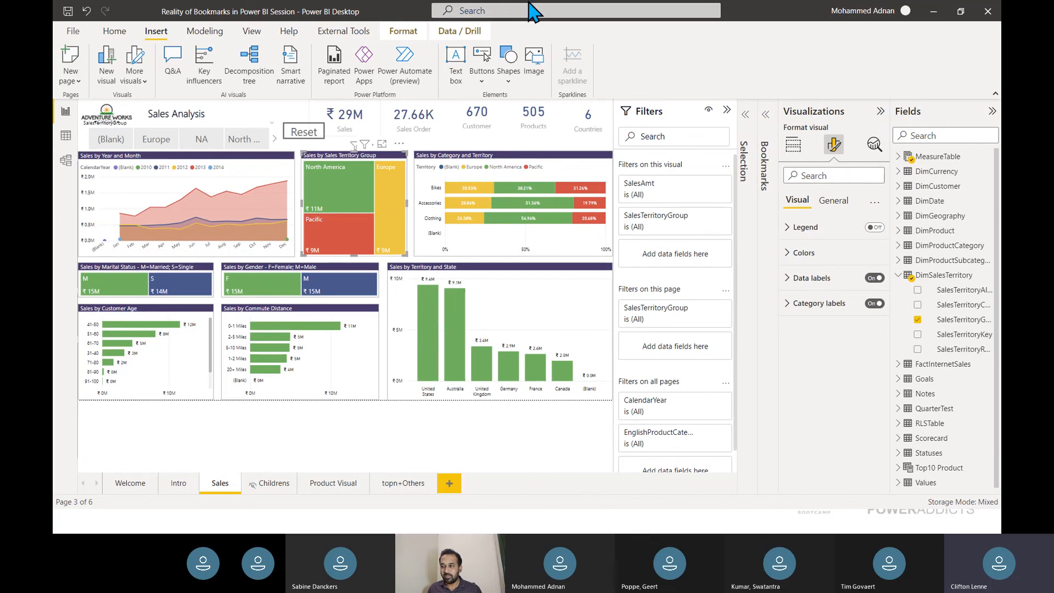
- Collapse the Filters pane and test the Reset button again after cross-filtering by North America and married customers
left_click(676, 112)
left_click(396, 219)
left_click(126, 329)
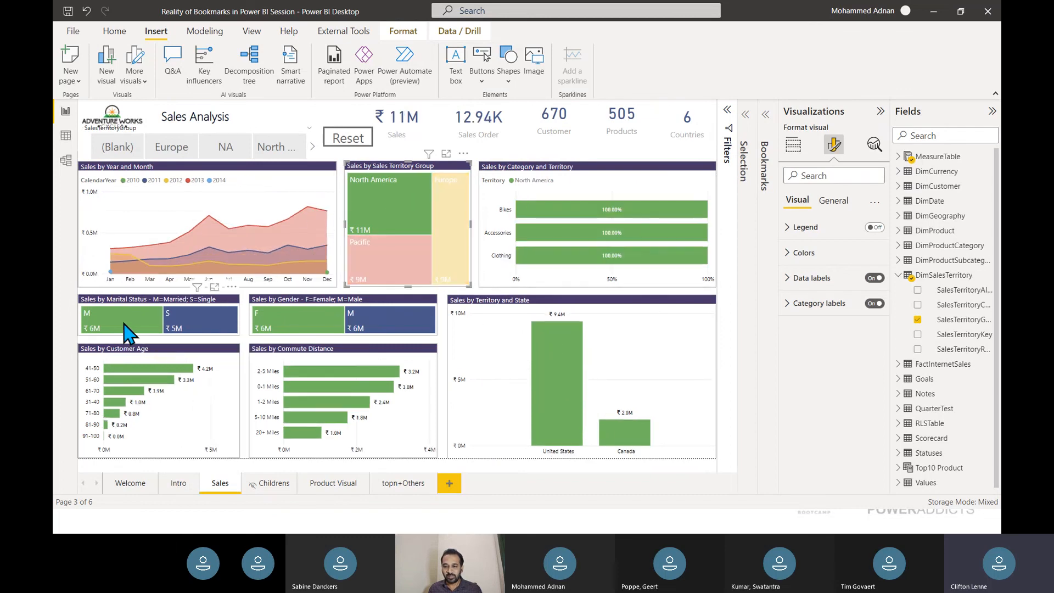
left_click(352, 141, "ctrl")
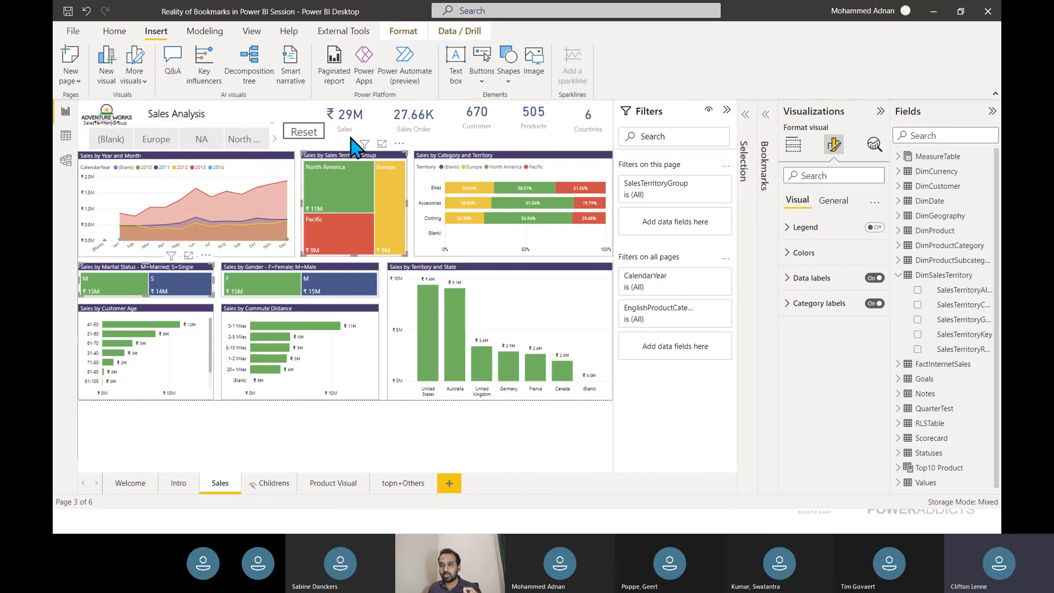
- Collapse the Filters pane, expand the Bookmarks pane and open the Data bookmark's options
left_click(726, 110)
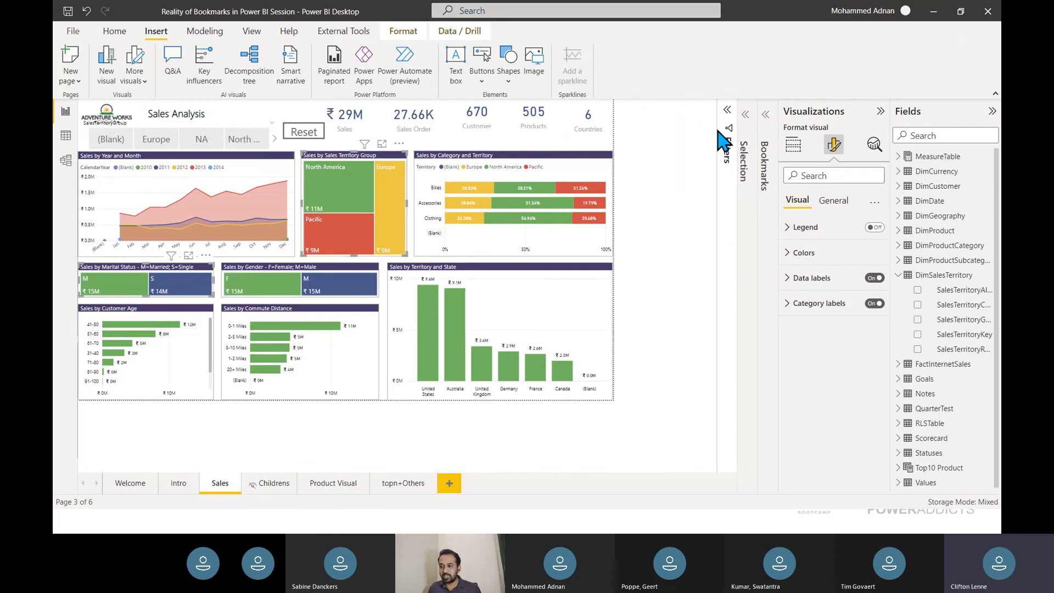
left_click(769, 164)
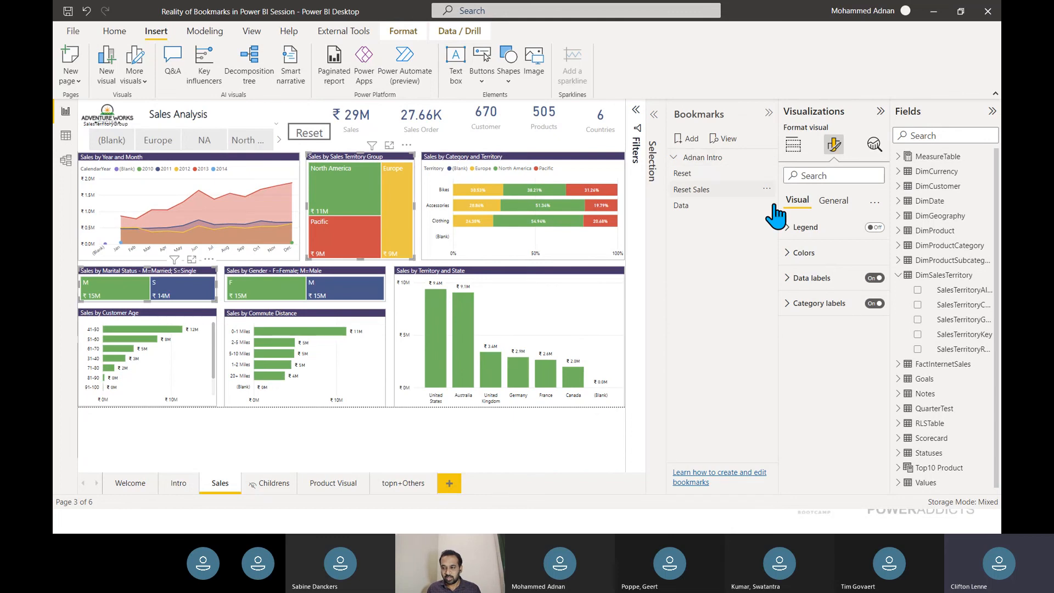
left_click(767, 206)
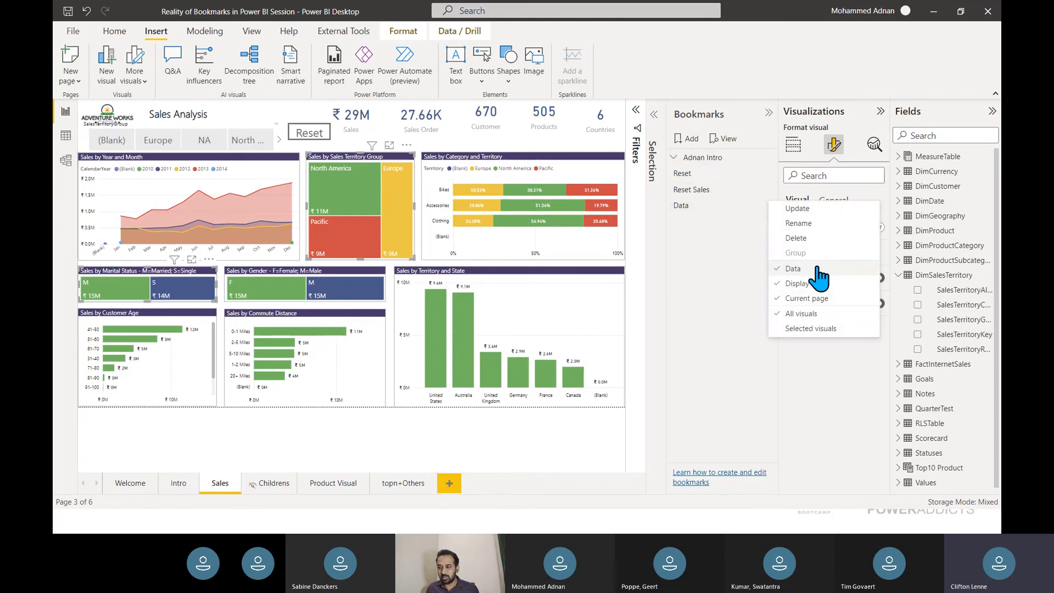